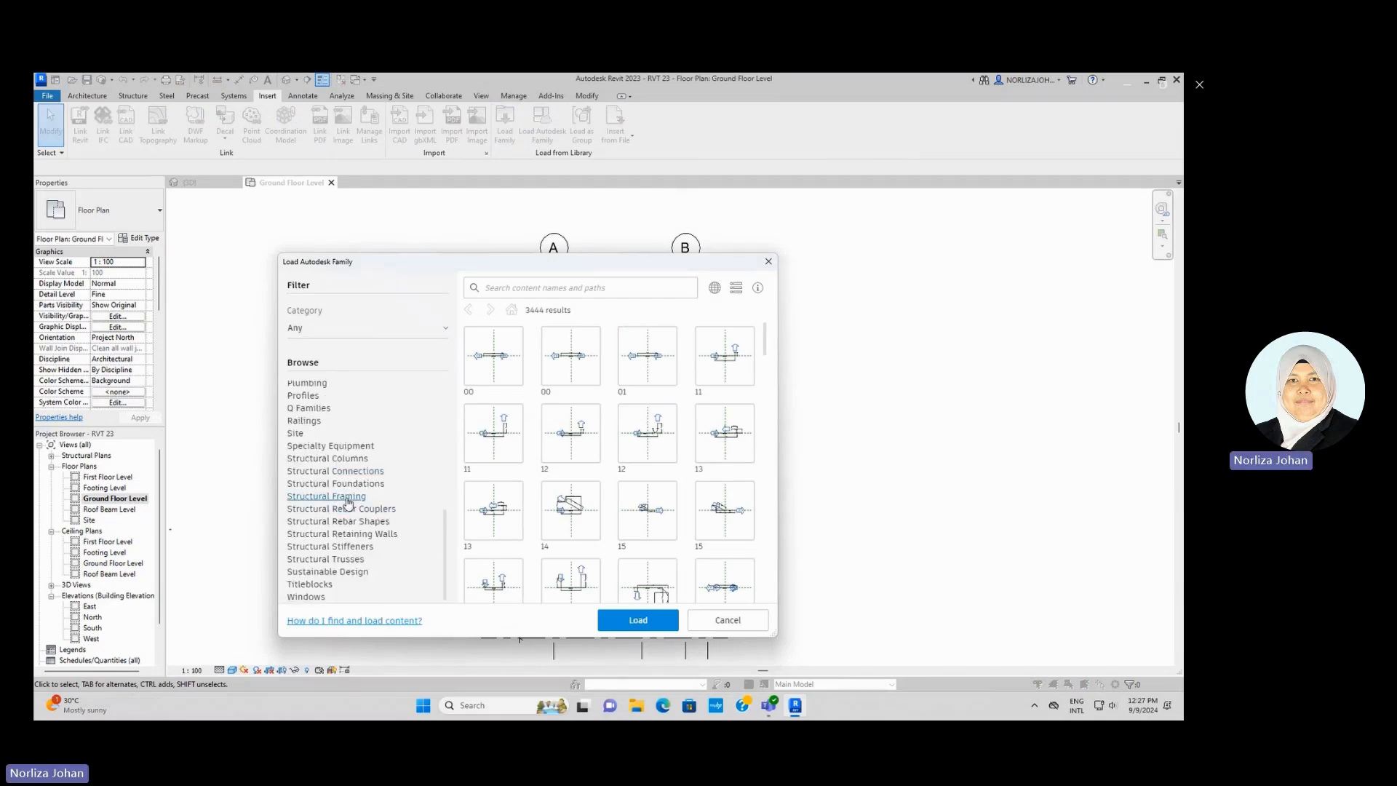
Load the Concrete - Rectangular Beam family from the Structural Framing/Concrete category of the Autodesk family library.
{"action": "left_click", "coordinate": [347, 497]}
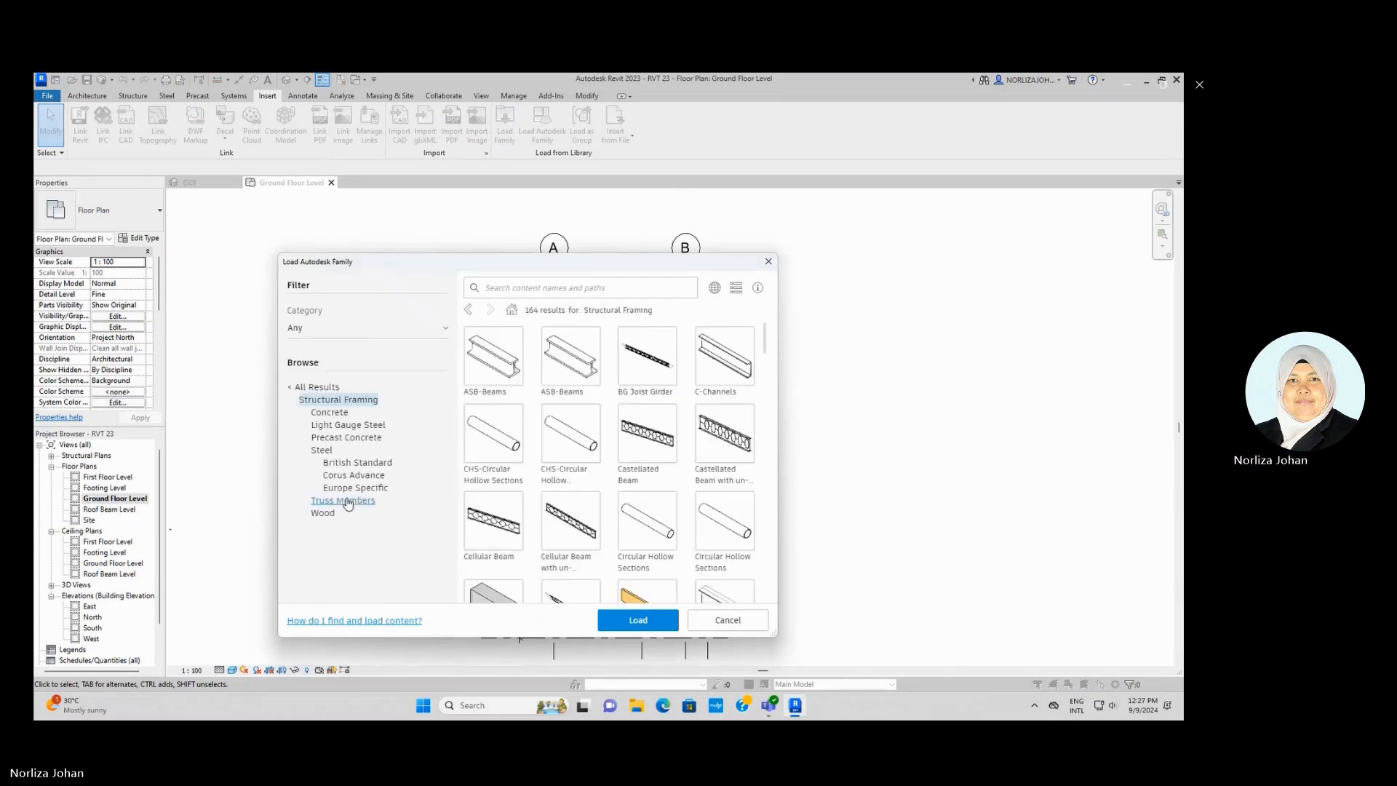
{"action": "left_click", "coordinate": [330, 413]}
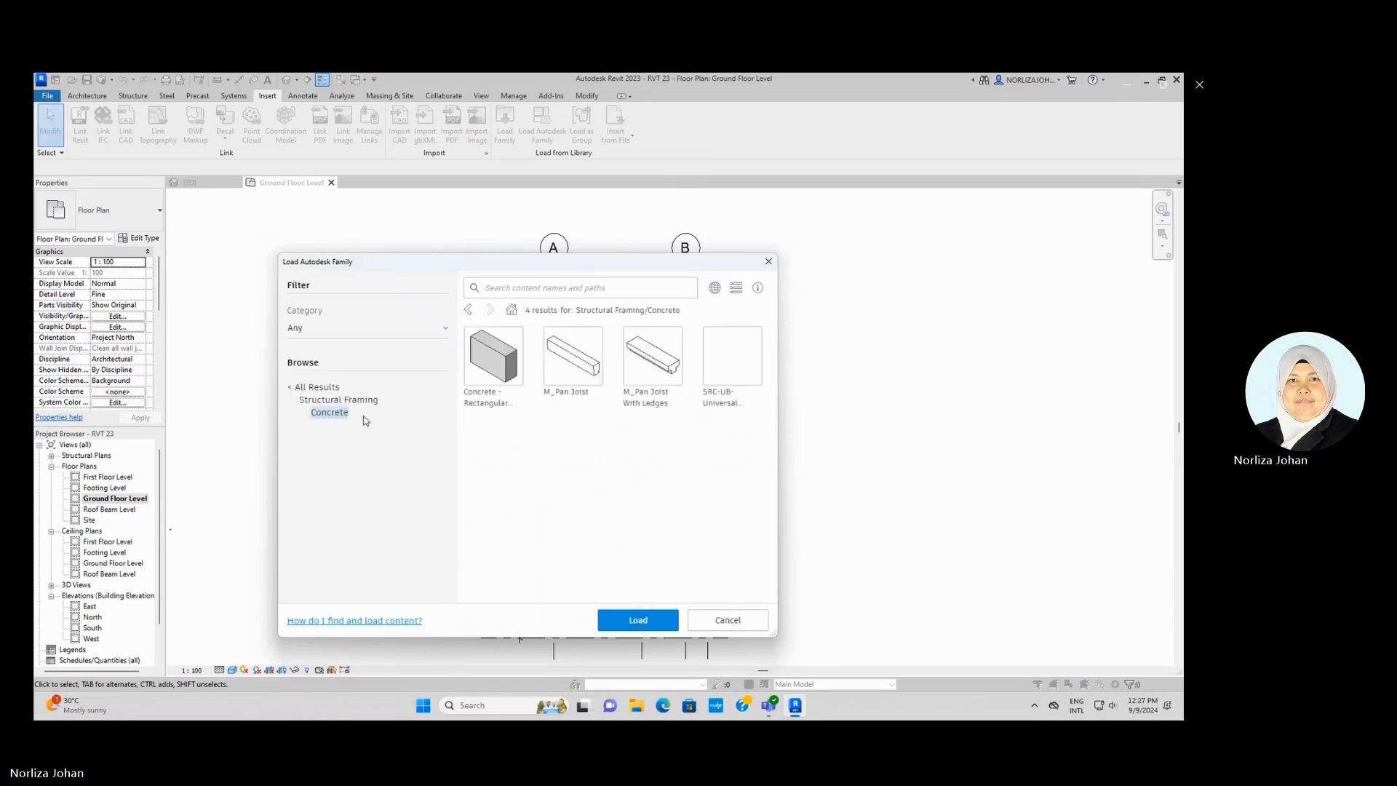
{"action": "left_click", "coordinate": [470, 333]}
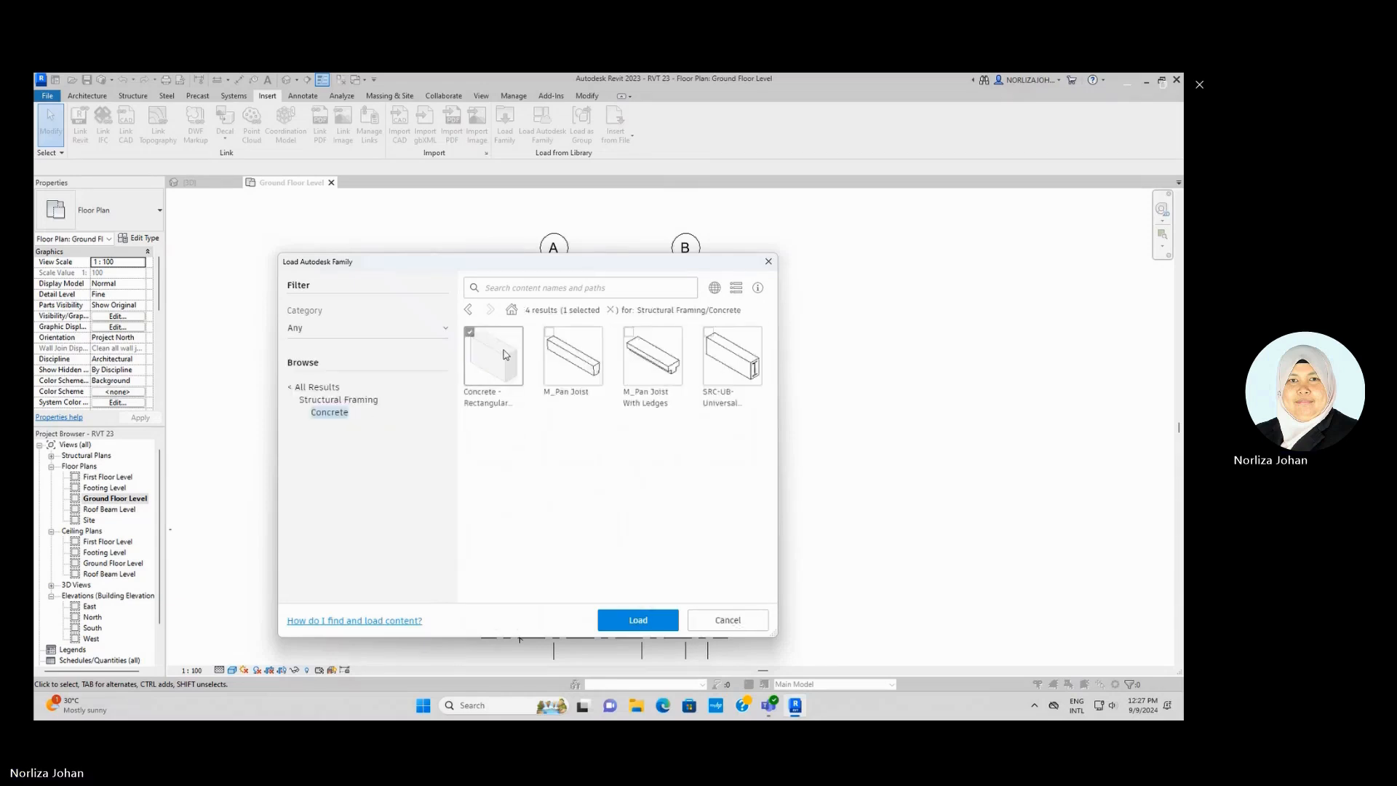
{"action": "left_click", "coordinate": [644, 625]}
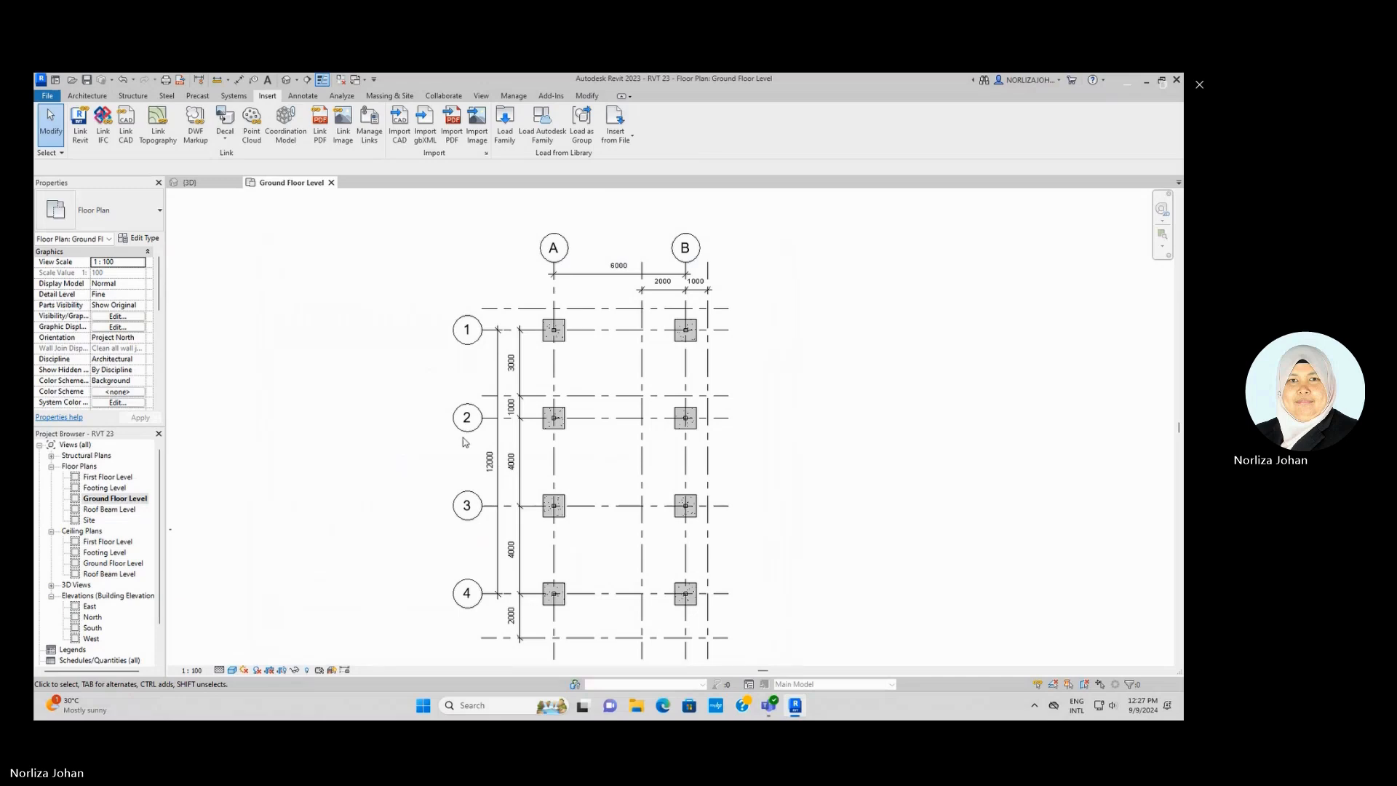
Start the structural Beam tool and choose the Concrete - Rectangular Beam type 450 x 150.
{"action": "left_click", "coordinate": [132, 97]}
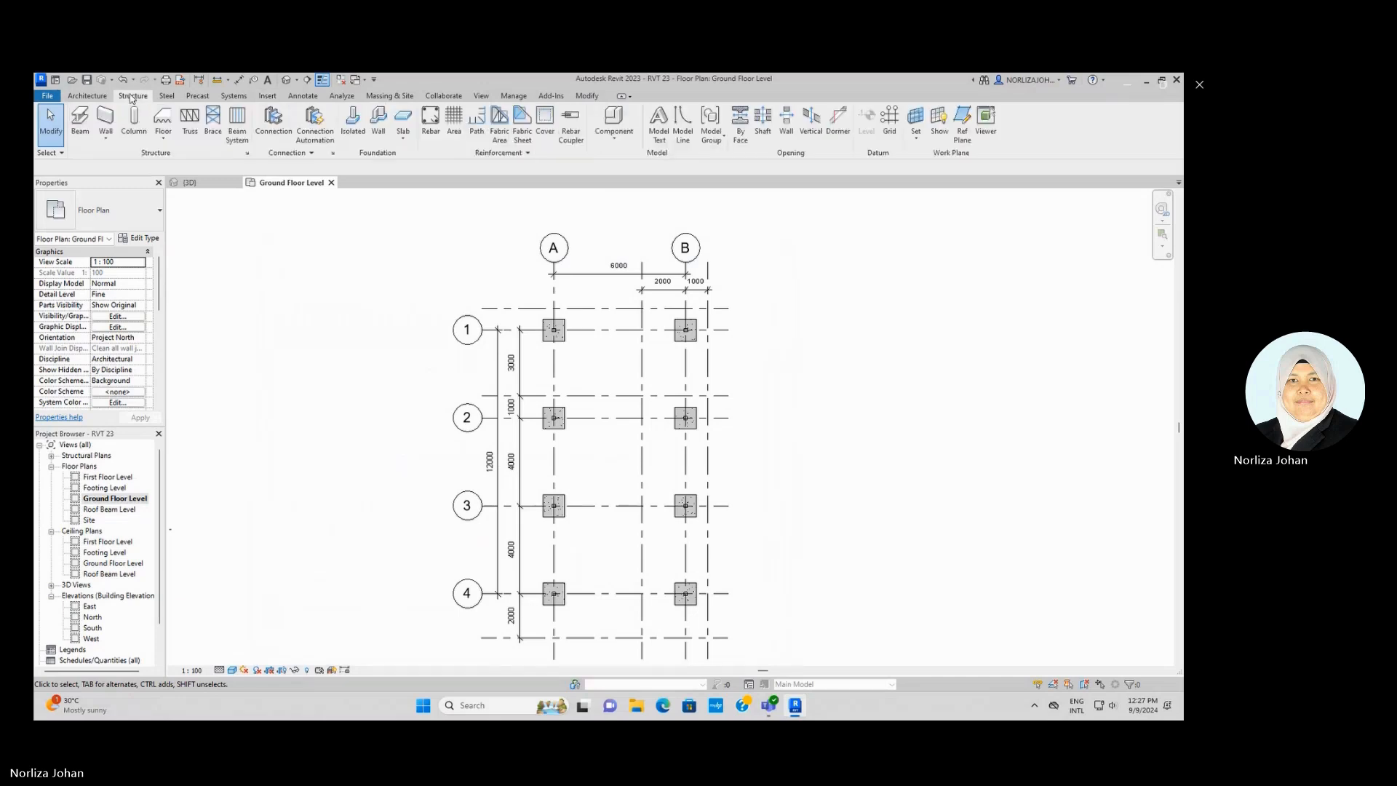
{"action": "left_click", "coordinate": [80, 120]}
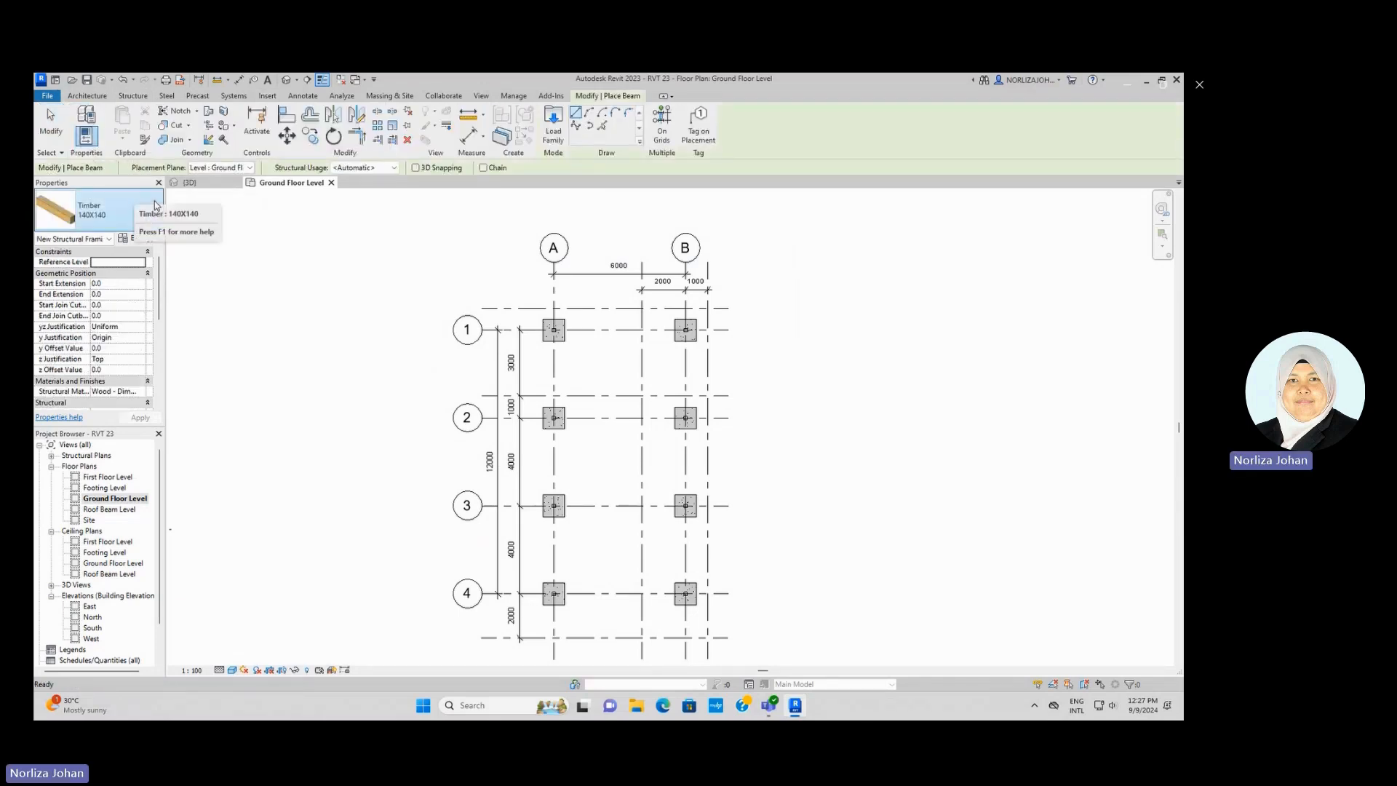
{"action": "left_click", "coordinate": [155, 206]}
{"action": "mouse_move", "coordinate": [121, 263]}
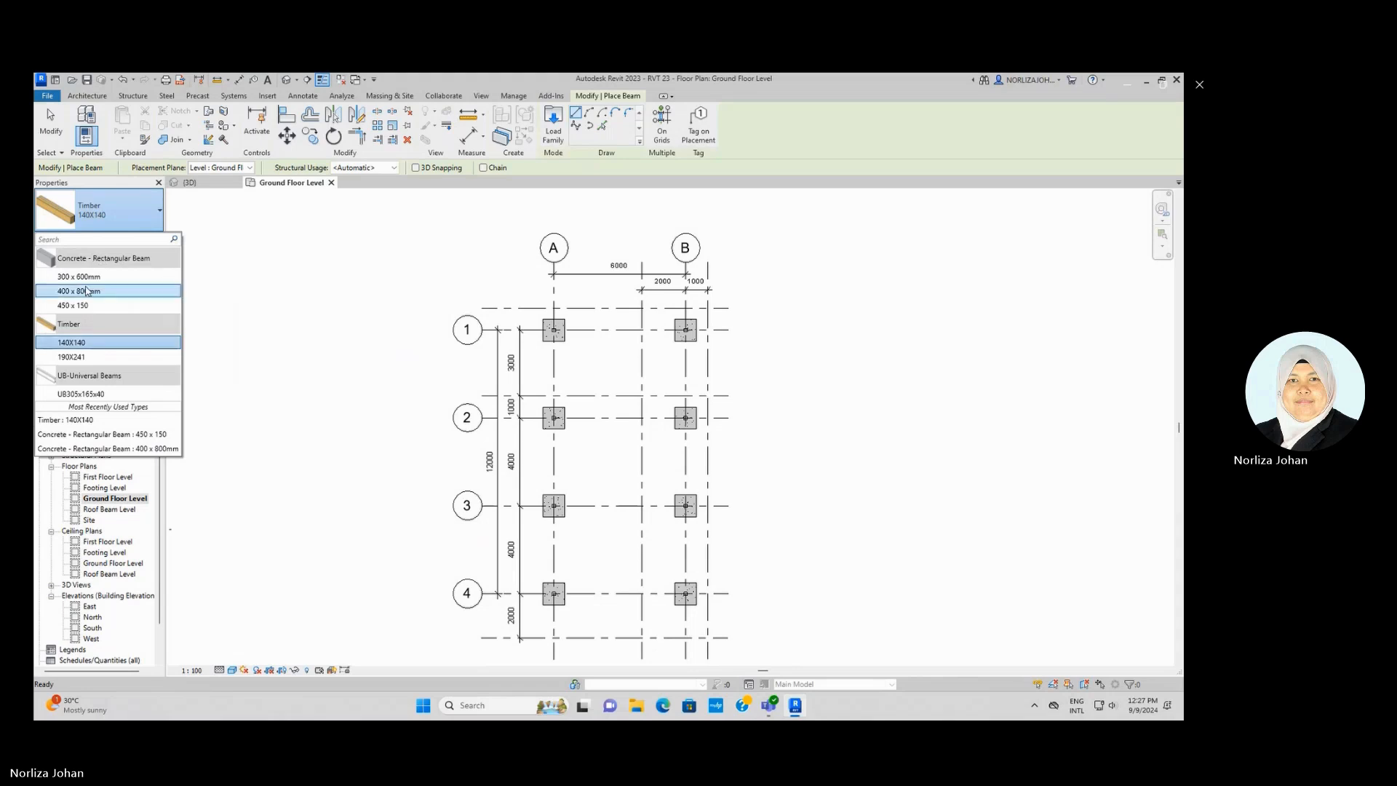
{"action": "left_click", "coordinate": [80, 305]}
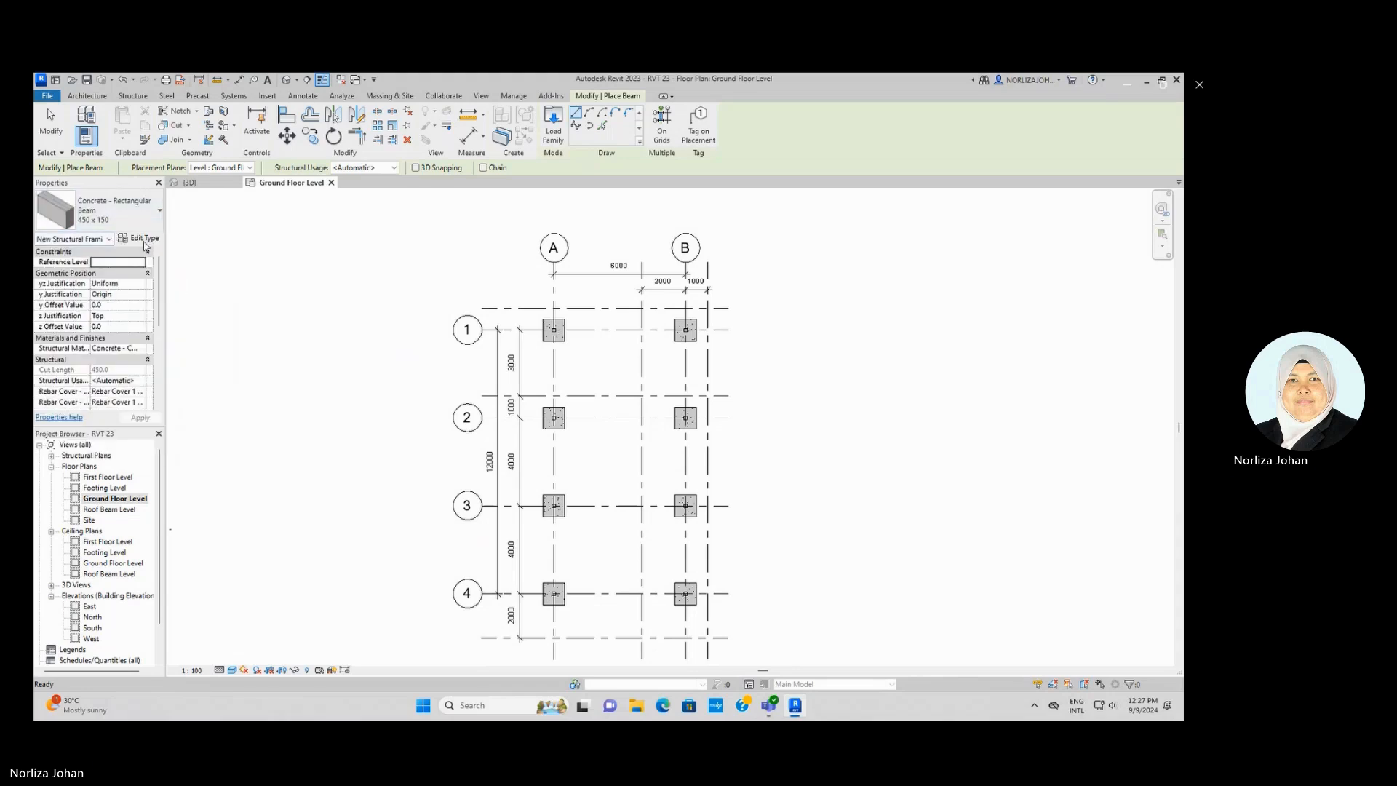
Duplicate the beam type as 450 x 150mm with b 150 and h 450, and apply it.
{"action": "left_click", "coordinate": [144, 244]}
{"action": "left_click", "coordinate": [808, 257]}
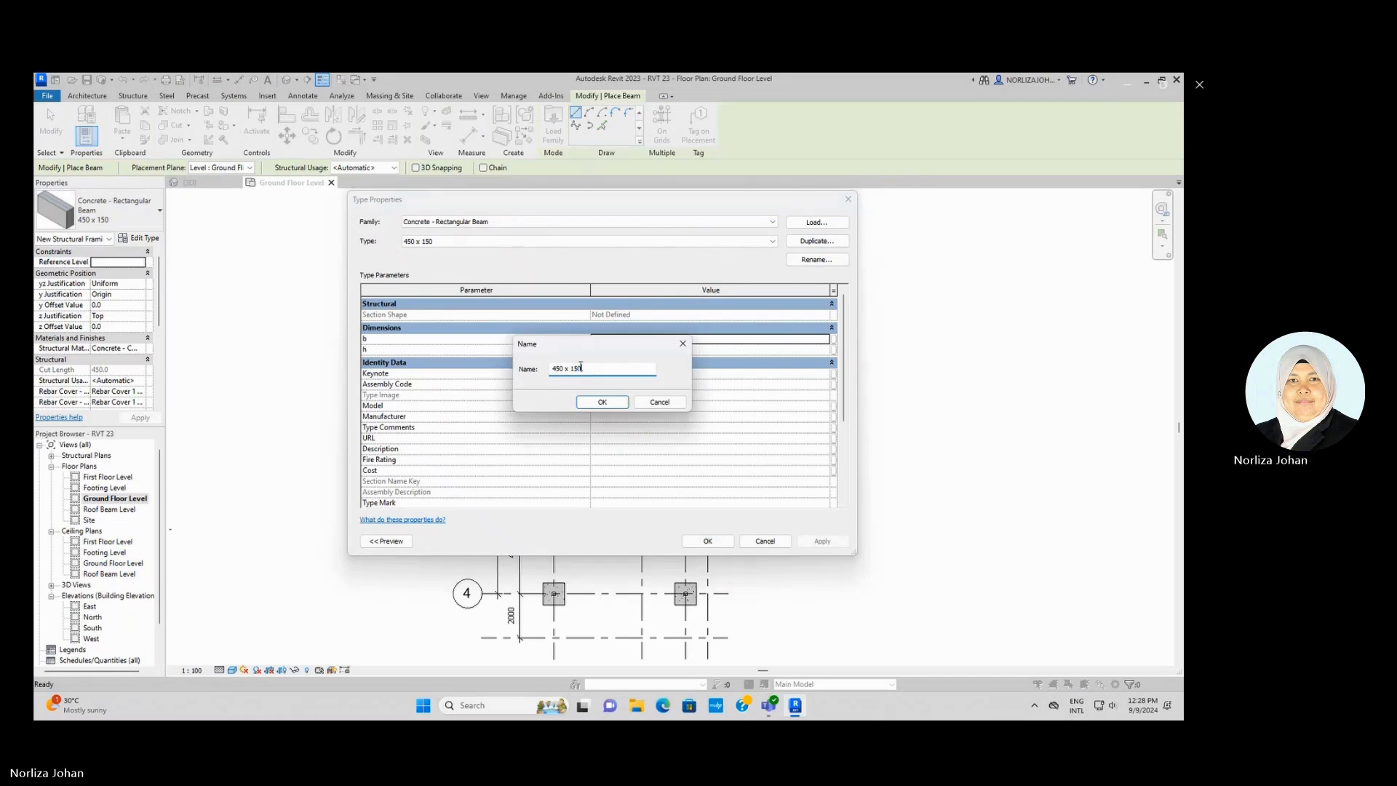
{"action": "type", "text": "mm"}
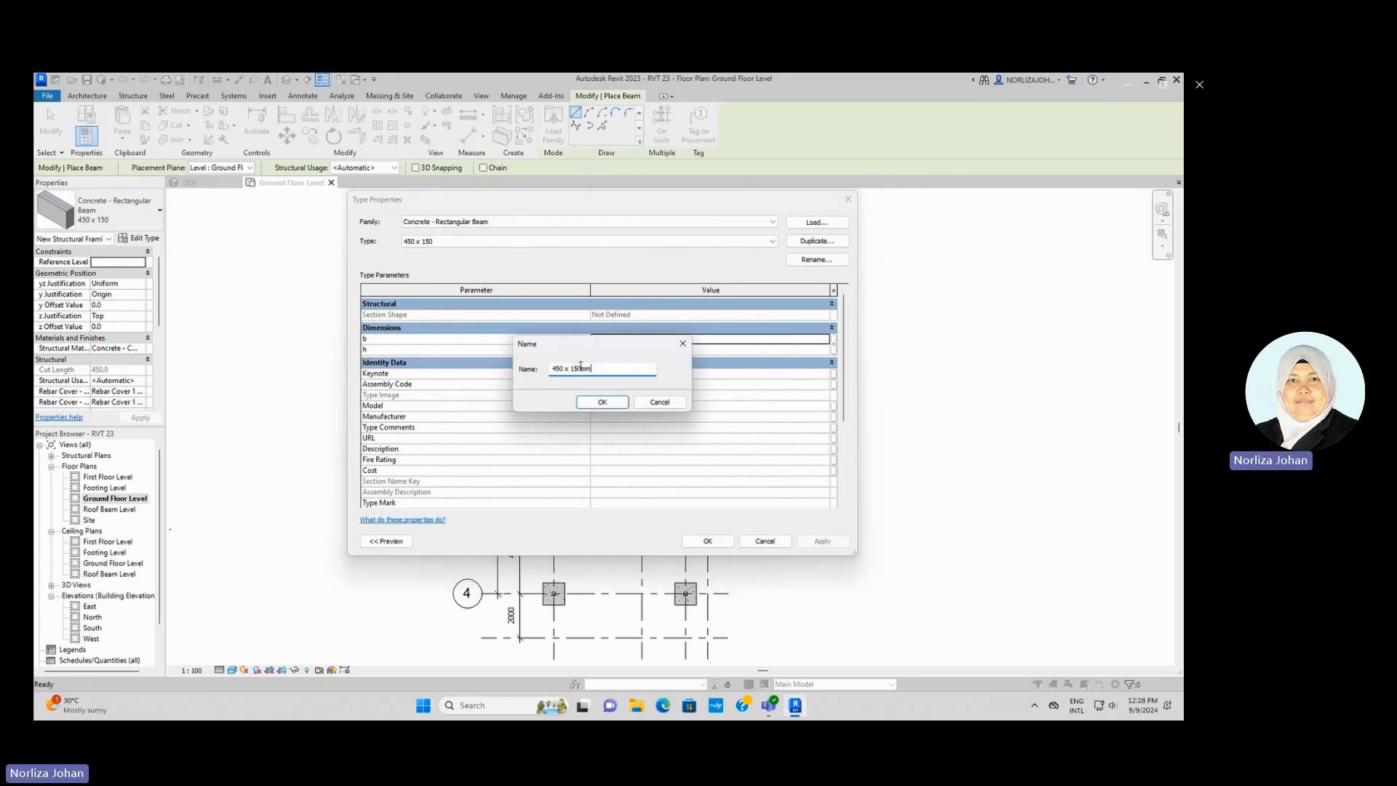
{"action": "left_click", "coordinate": [603, 402]}
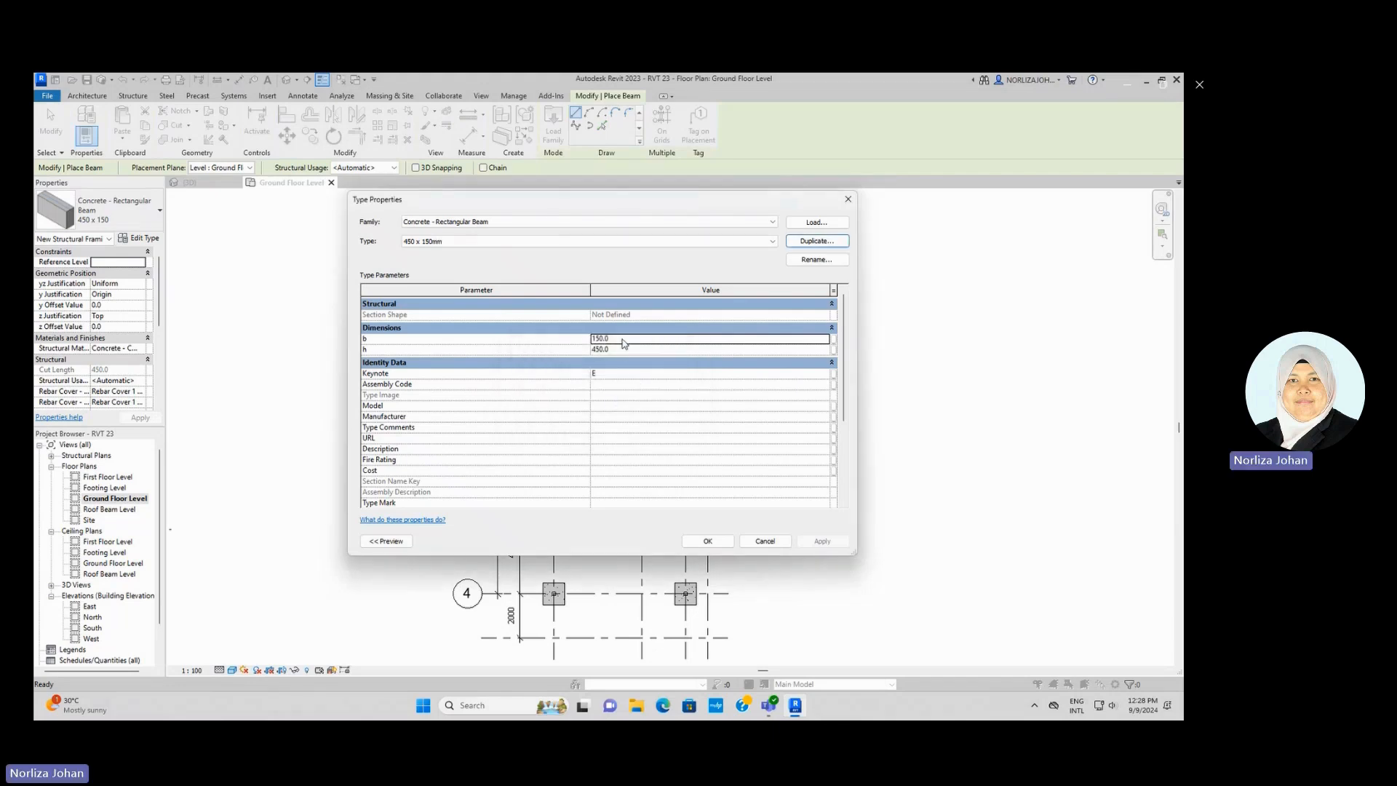
{"action": "left_click", "coordinate": [613, 339]}
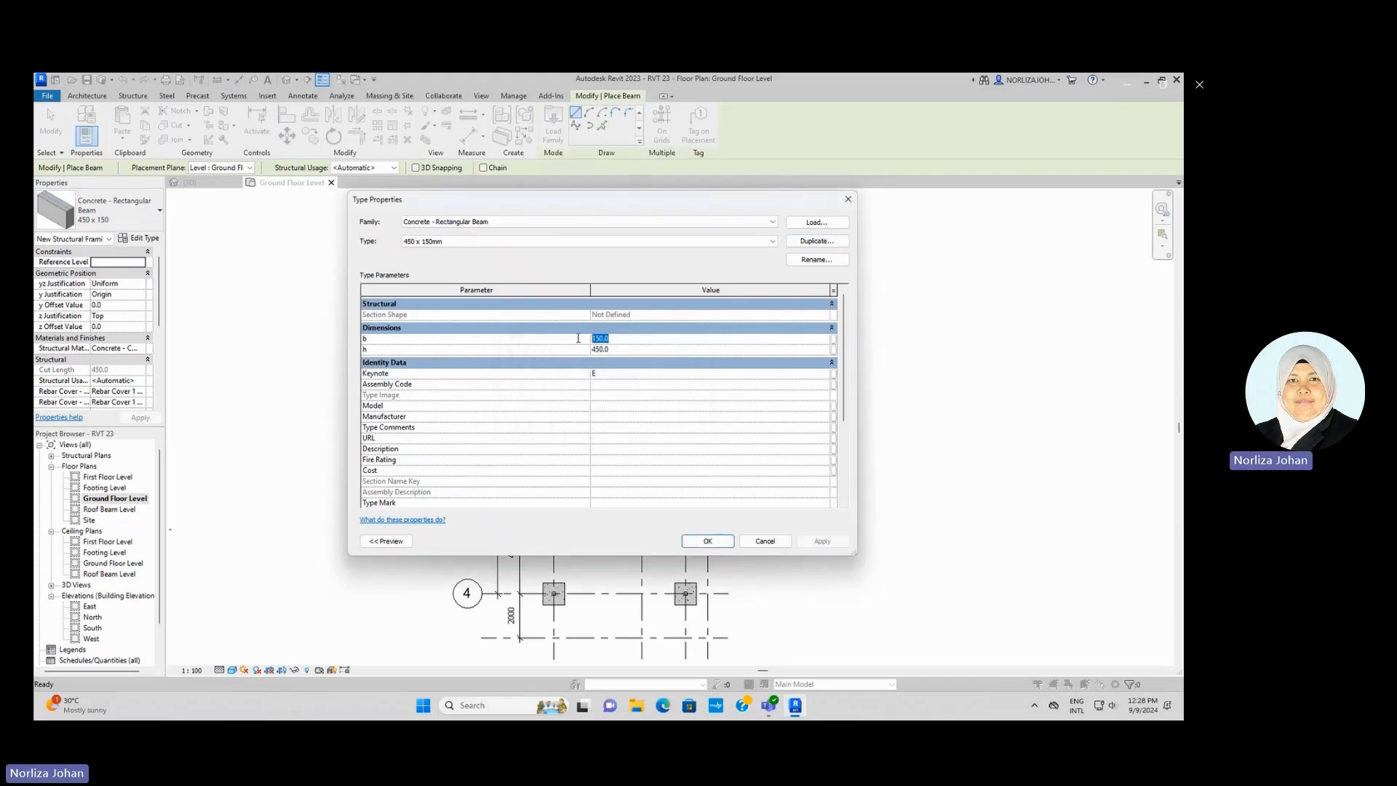
{"action": "left_click", "coordinate": [611, 350]}
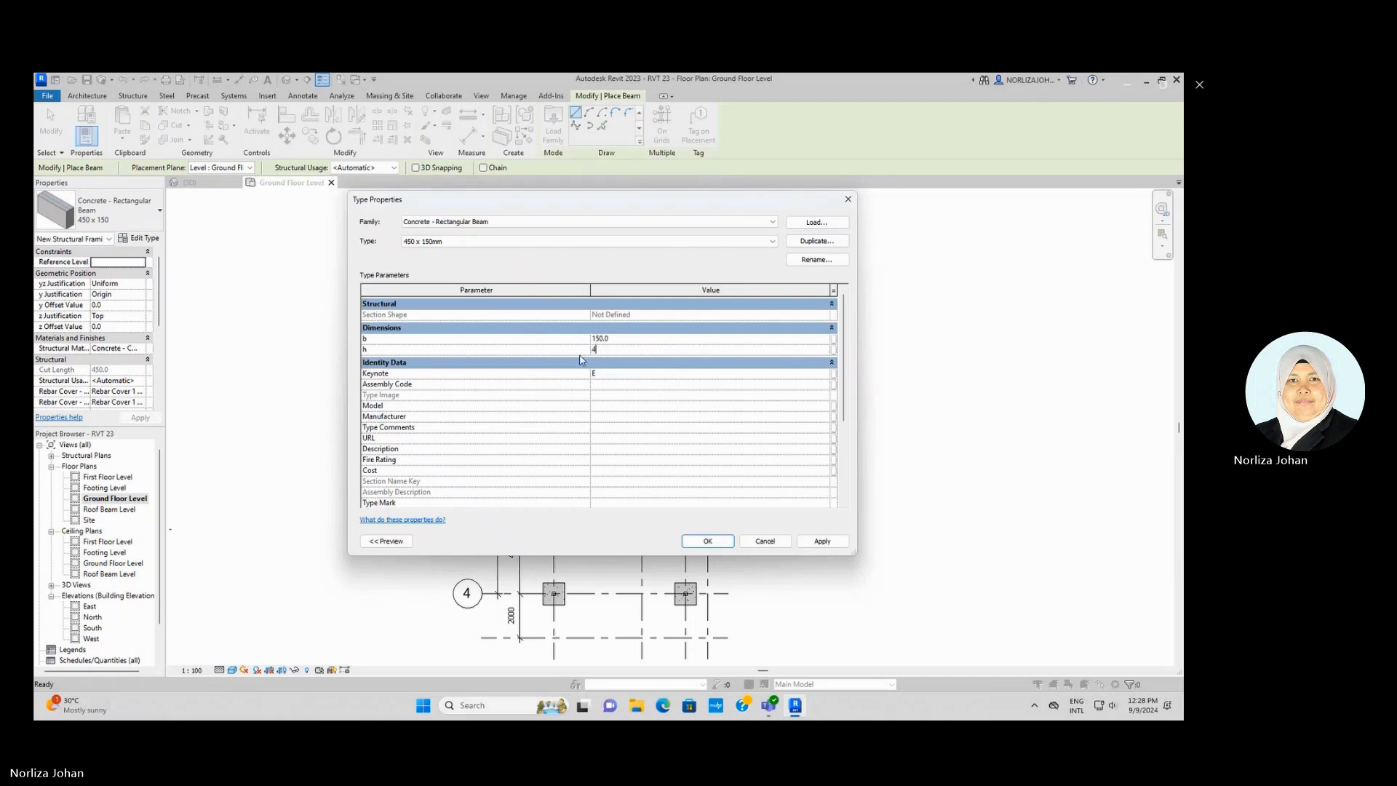
{"action": "left_click", "coordinate": [823, 542]}
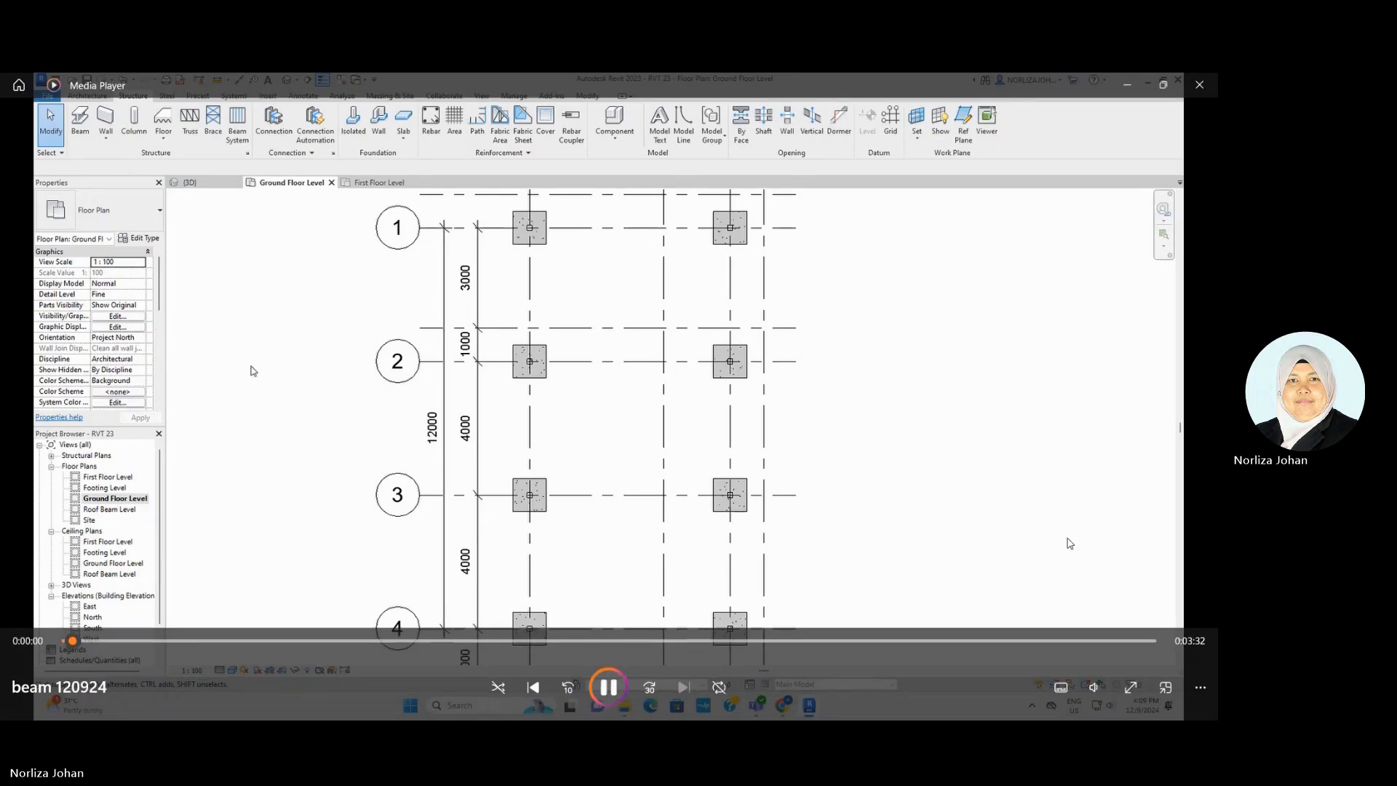
Place a 450 x 150mm concrete beam along grid 1 between the columns at grids A and B.
{"action": "left_click", "coordinate": [83, 130]}
{"action": "scroll", "coordinate": [564, 218], "scroll_direction": "up", "scroll_amount": 5}
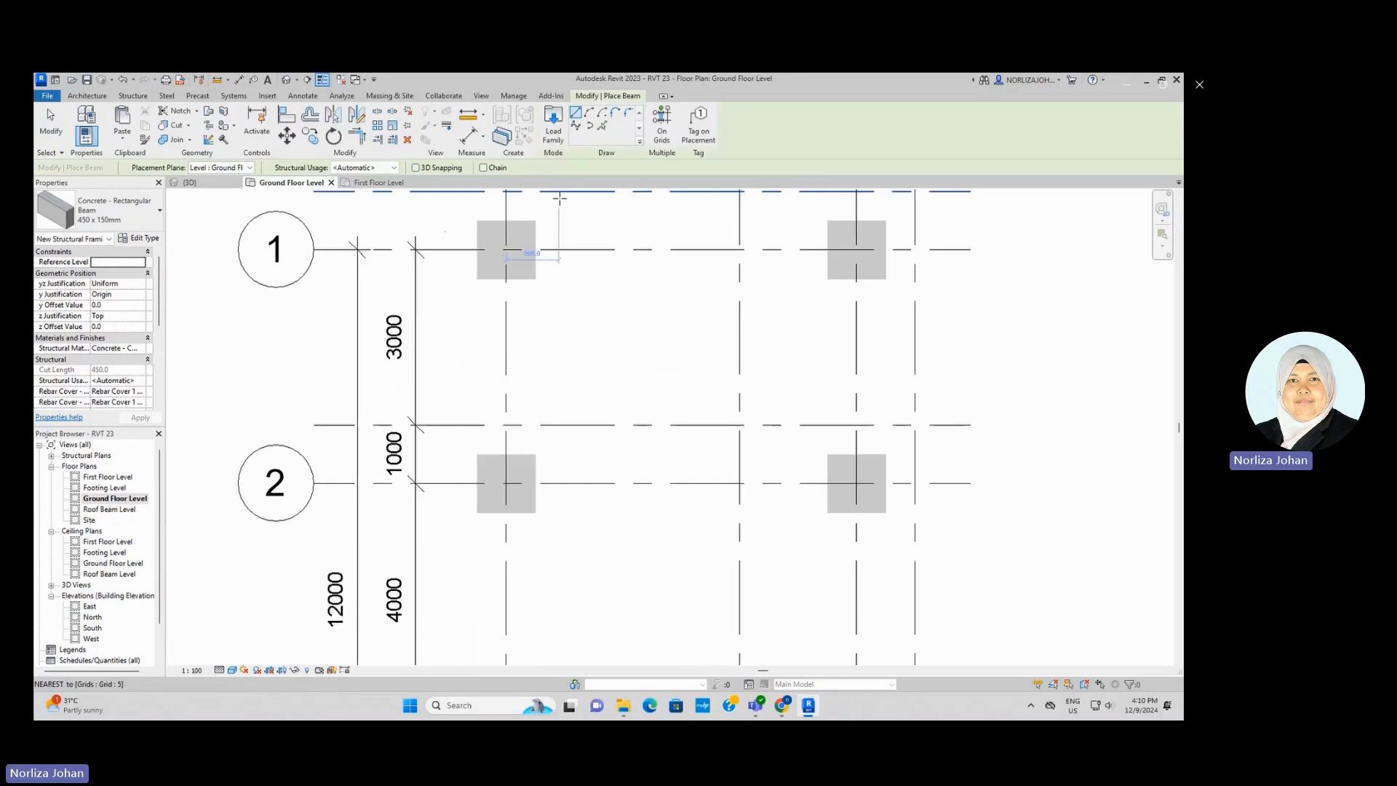
{"action": "left_click", "coordinate": [457, 280]}
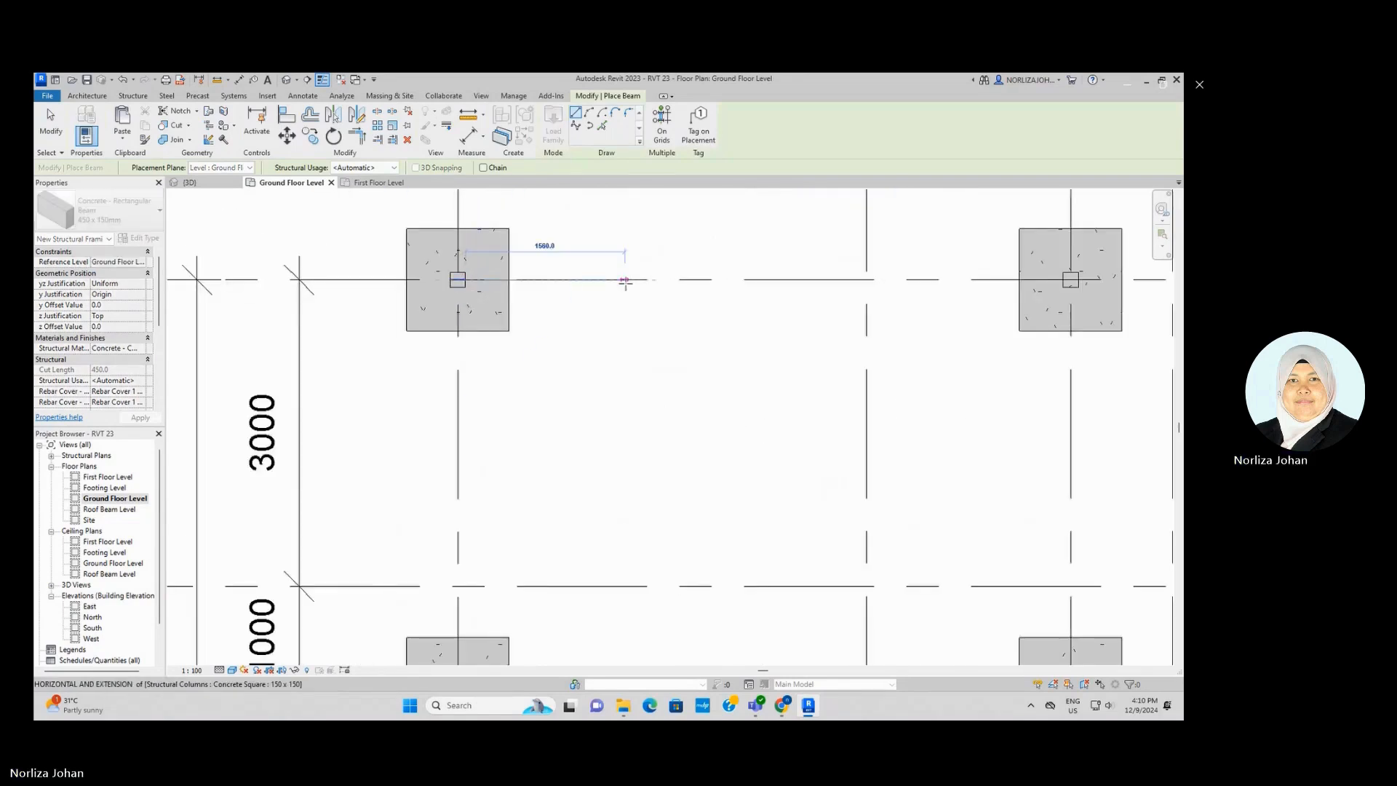
{"action": "scroll", "coordinate": [1084, 281], "scroll_direction": "up", "scroll_amount": 3}
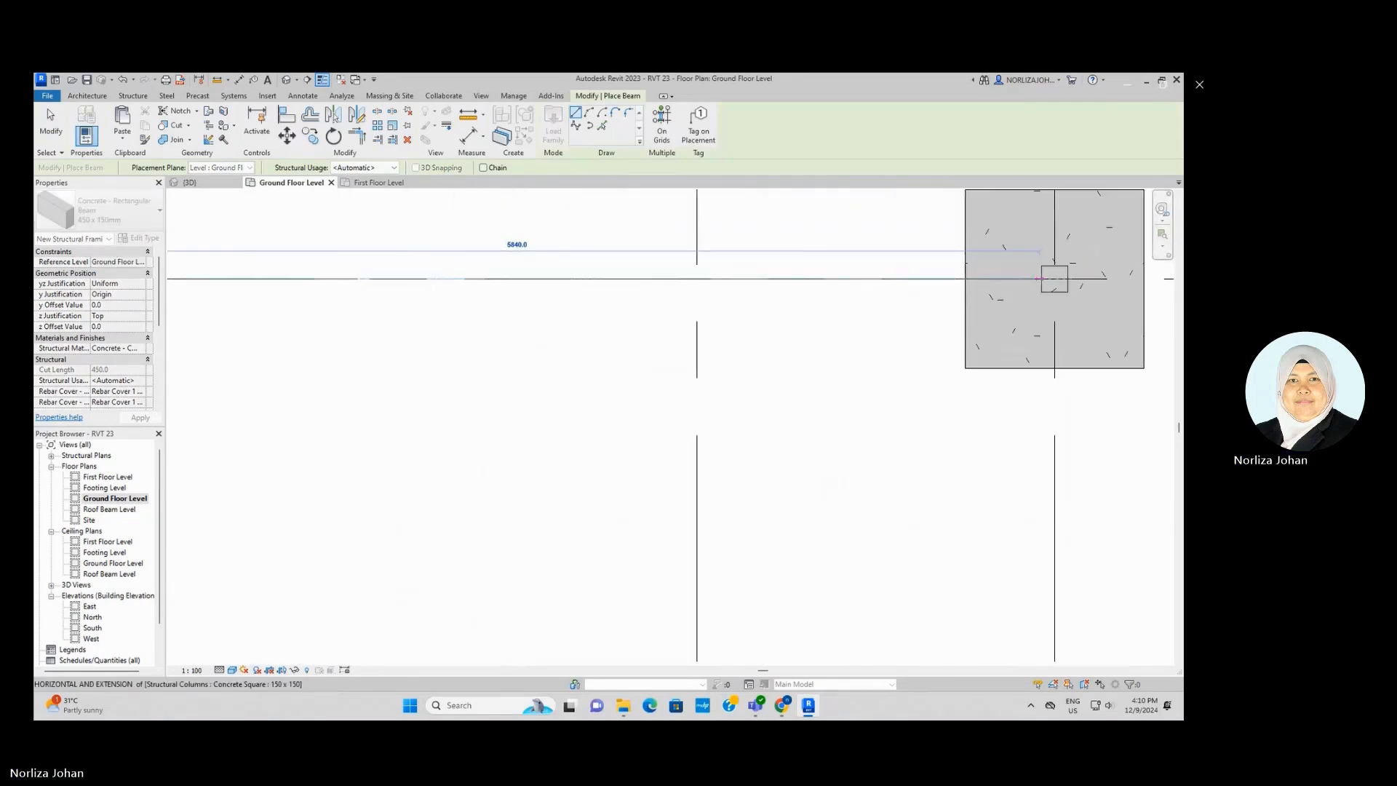
{"action": "left_click", "coordinate": [1041, 279]}
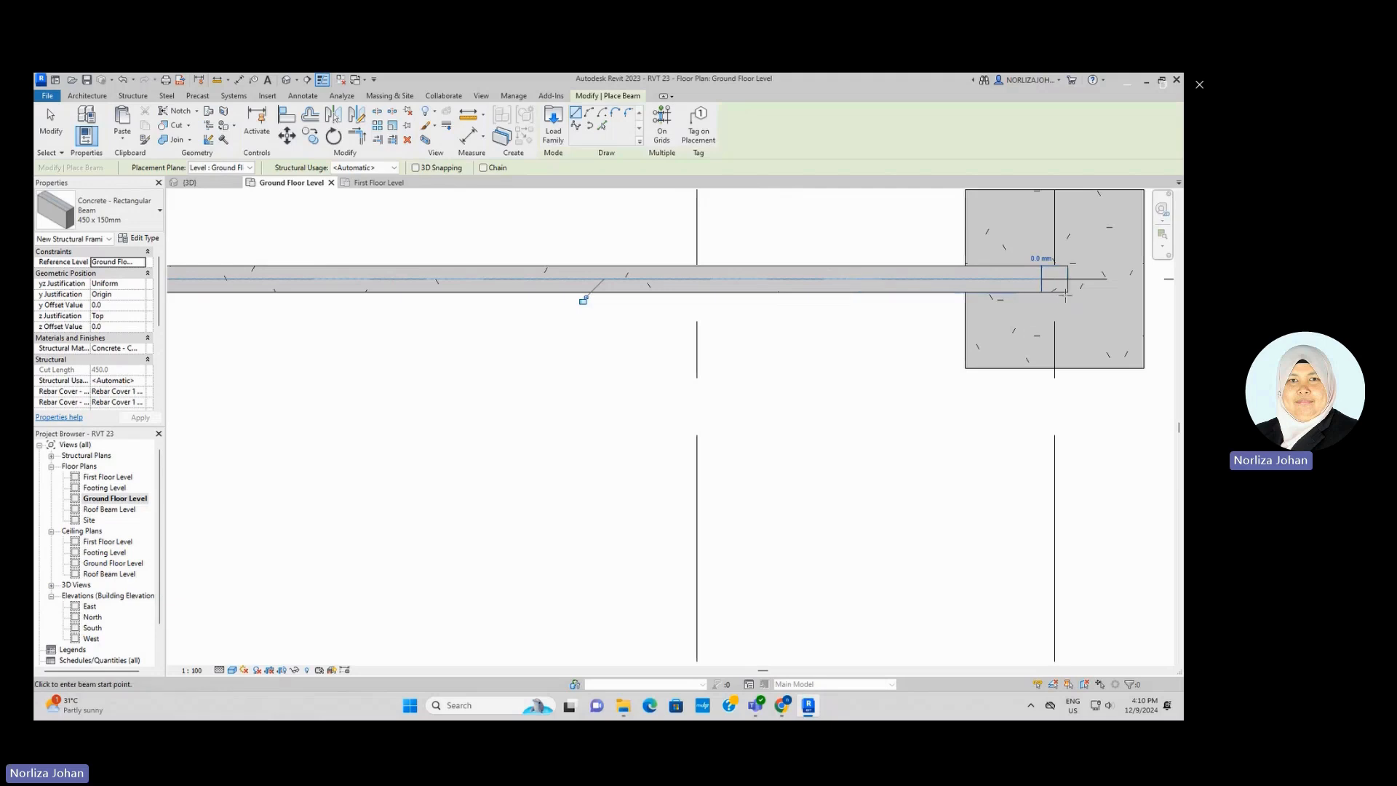
Place a 450 x 150mm beam along grid A from the grid 1 column to the grid 2 column.
{"action": "scroll", "coordinate": [1055, 287], "scroll_direction": "down", "scroll_amount": 4}
{"action": "scroll", "coordinate": [440, 305], "scroll_direction": "up", "scroll_amount": 4}
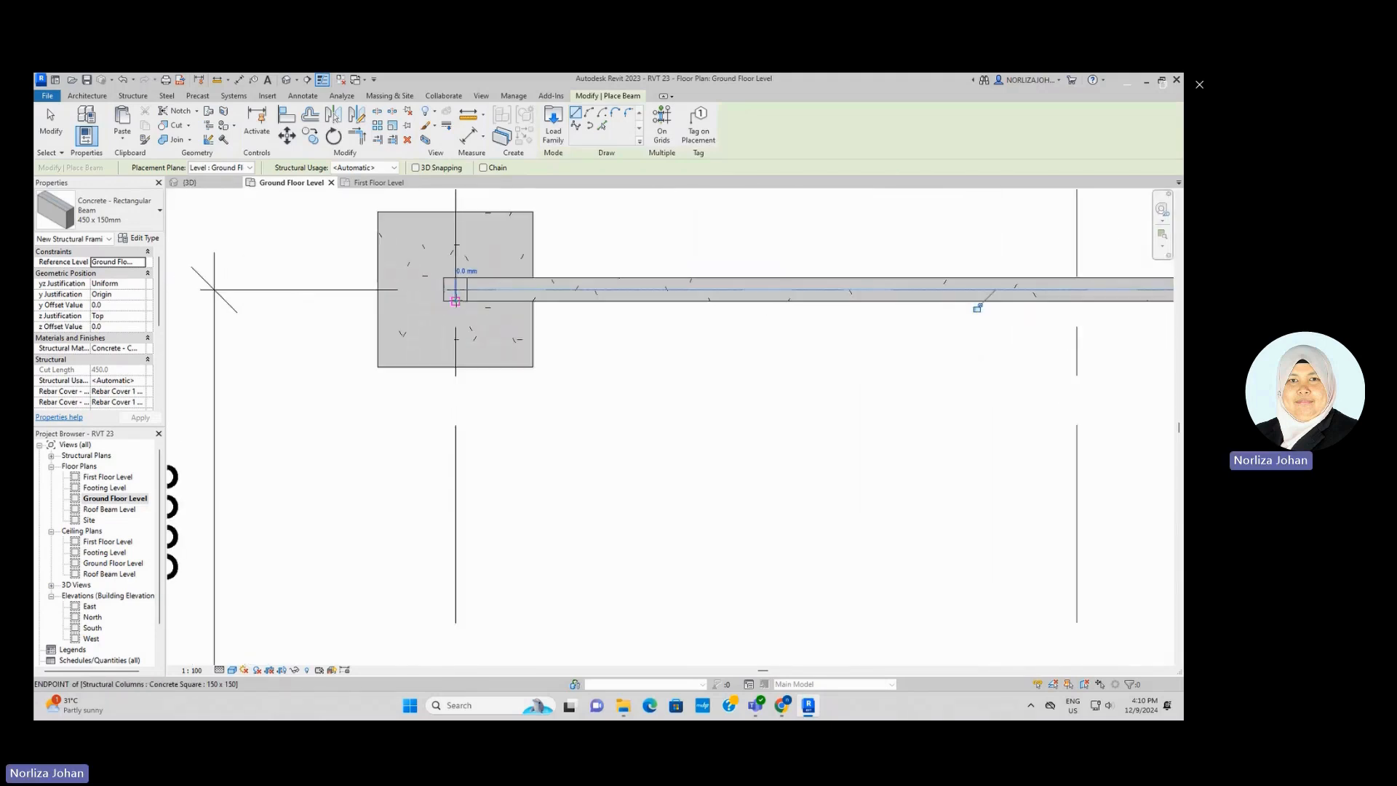
{"action": "left_click", "coordinate": [456, 291]}
{"action": "scroll", "coordinate": [467, 291], "scroll_direction": "down", "scroll_amount": 4}
{"action": "scroll", "coordinate": [451, 457], "scroll_direction": "up", "scroll_amount": 3}
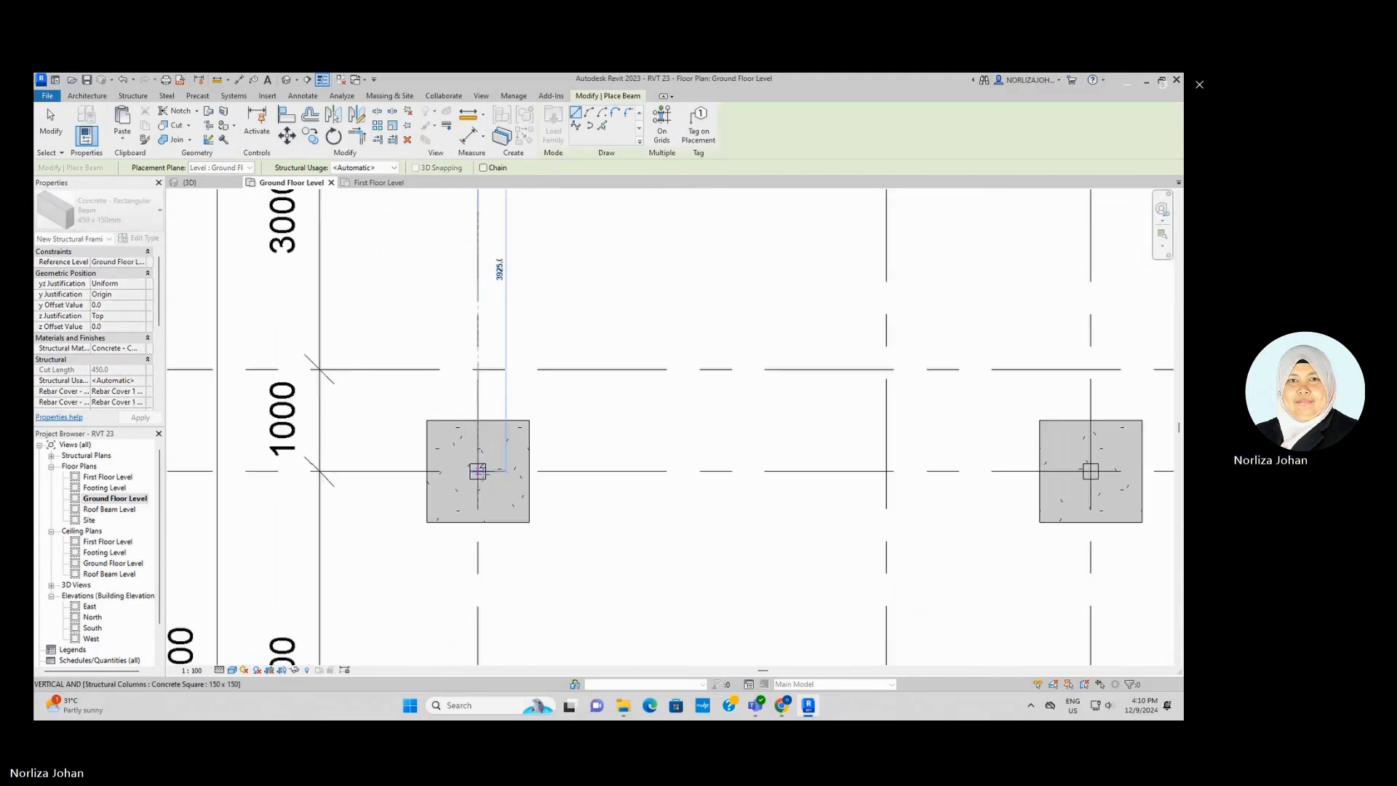
{"action": "scroll", "coordinate": [477, 467], "scroll_direction": "up", "scroll_amount": 2}
{"action": "left_click", "coordinate": [479, 463]}
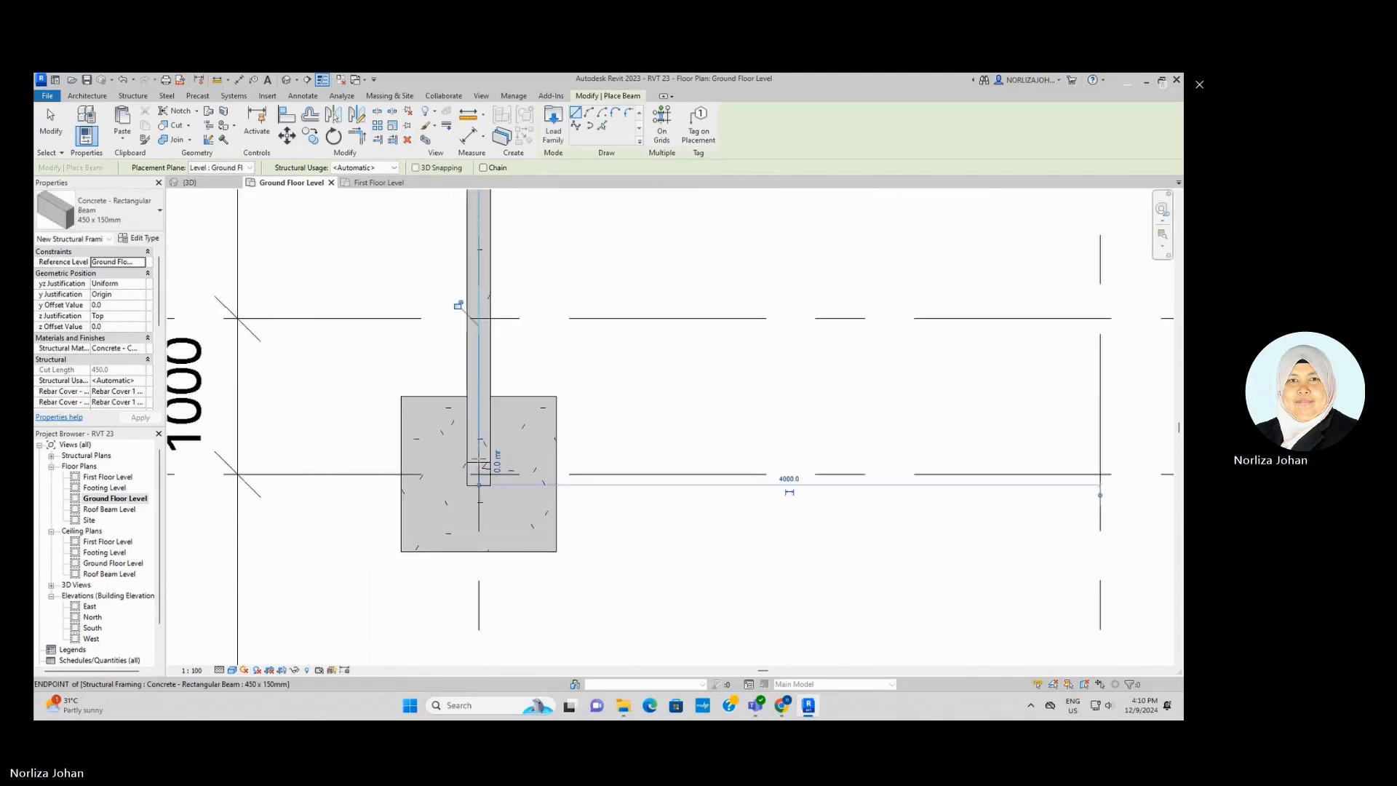
Place a 450 x 150mm beam along grid B from the grid 1 column to the grid 2 column.
{"action": "scroll", "coordinate": [484, 473], "scroll_direction": "down", "scroll_amount": 2}
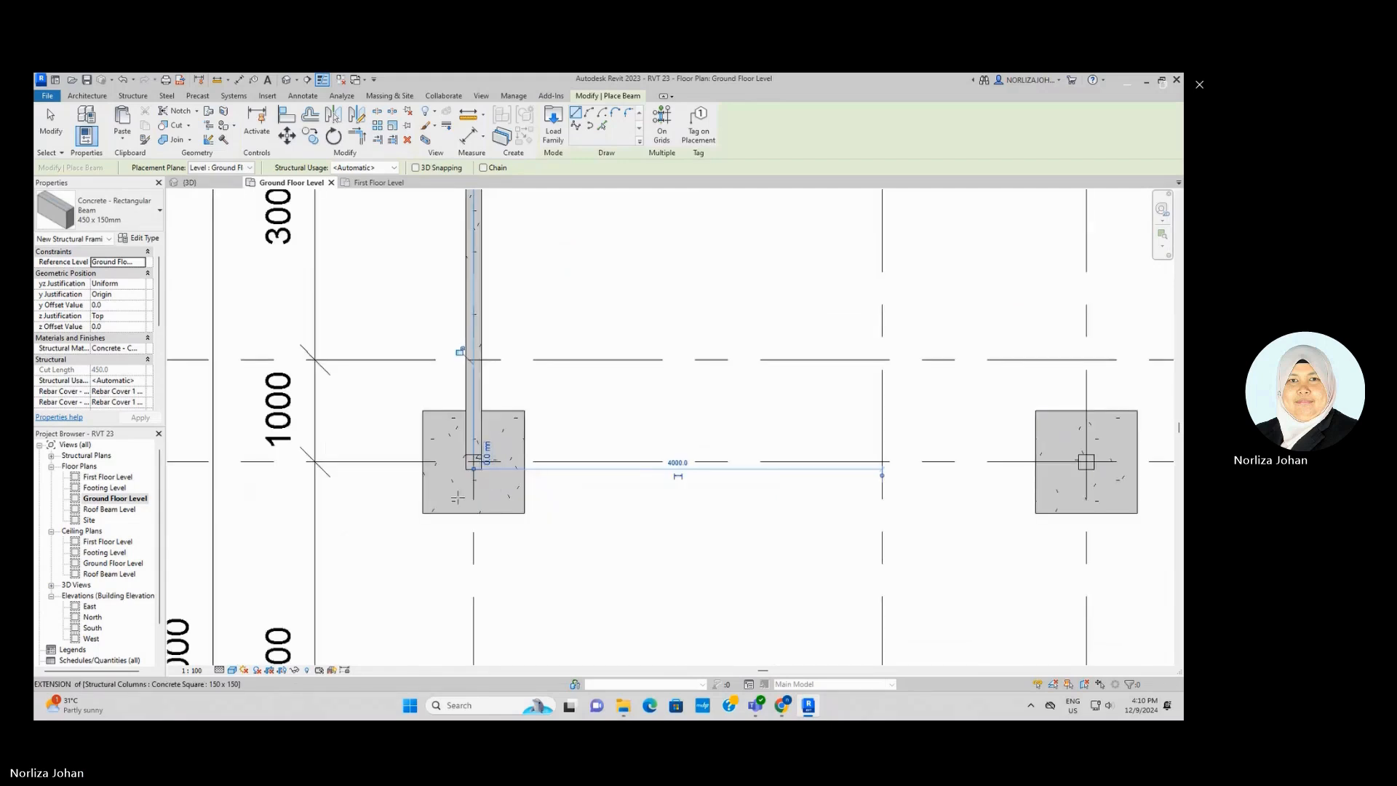
{"action": "scroll", "coordinate": [458, 531], "scroll_direction": "down", "scroll_amount": 2}
{"action": "scroll", "coordinate": [815, 289], "scroll_direction": "up", "scroll_amount": 5}
{"action": "left_click", "coordinate": [785, 269]}
{"action": "scroll", "coordinate": [785, 306], "scroll_direction": "down", "scroll_amount": 2}
{"action": "scroll", "coordinate": [771, 524], "scroll_direction": "up", "scroll_amount": 3}
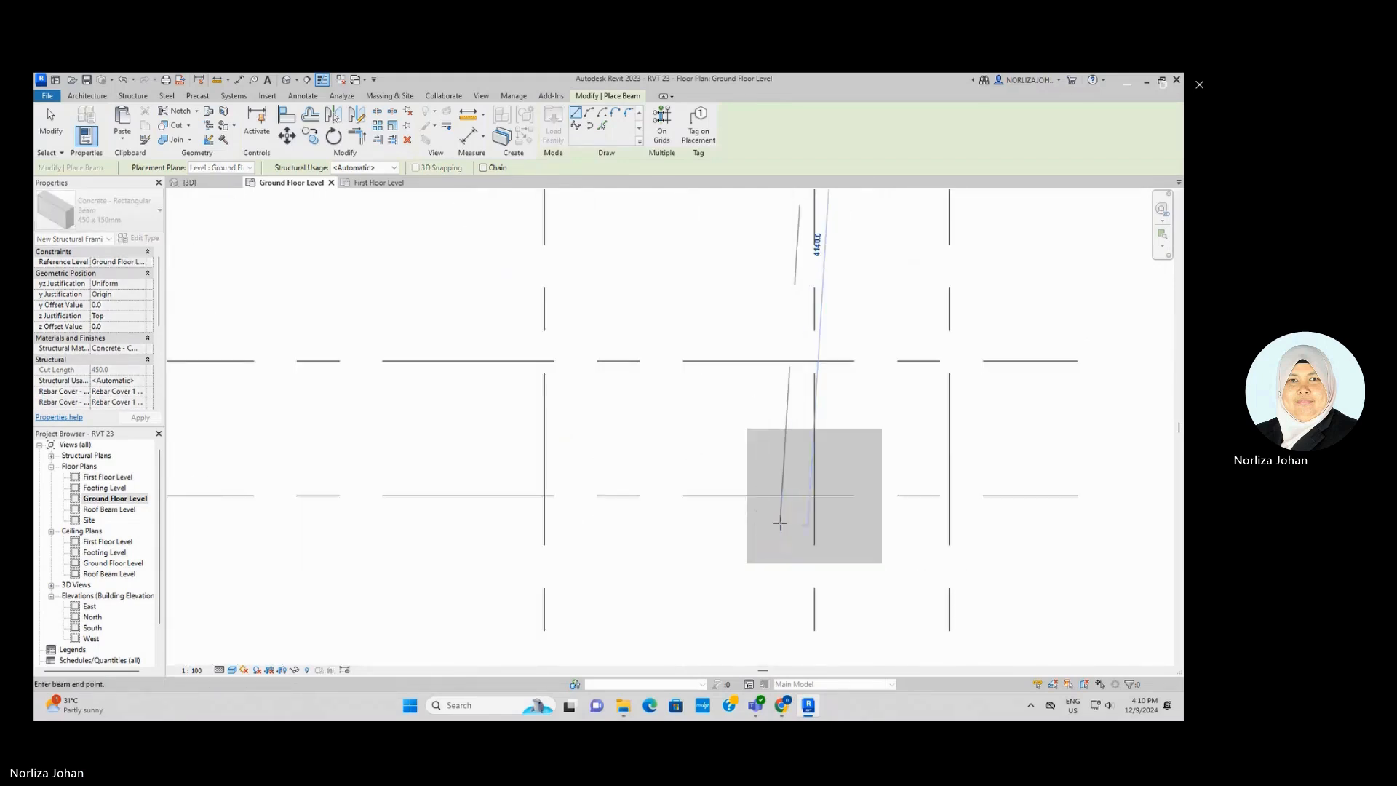
{"action": "left_click", "coordinate": [814, 486]}
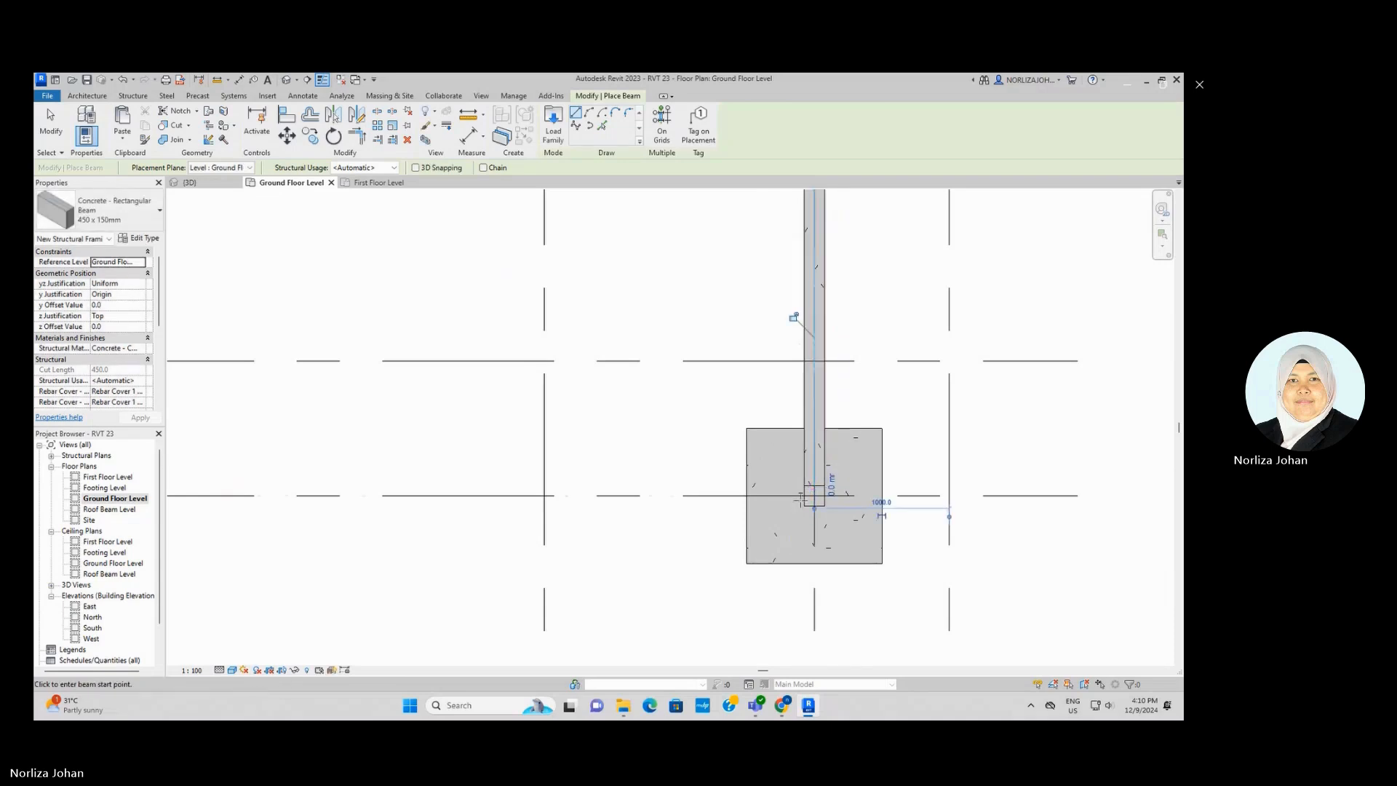
Place a 450 x 150mm beam along grid 2 from the grid B column to the grid A column.
{"action": "scroll", "coordinate": [801, 499], "scroll_direction": "down", "scroll_amount": 2}
{"action": "scroll", "coordinate": [499, 495], "scroll_direction": "up", "scroll_amount": 3}
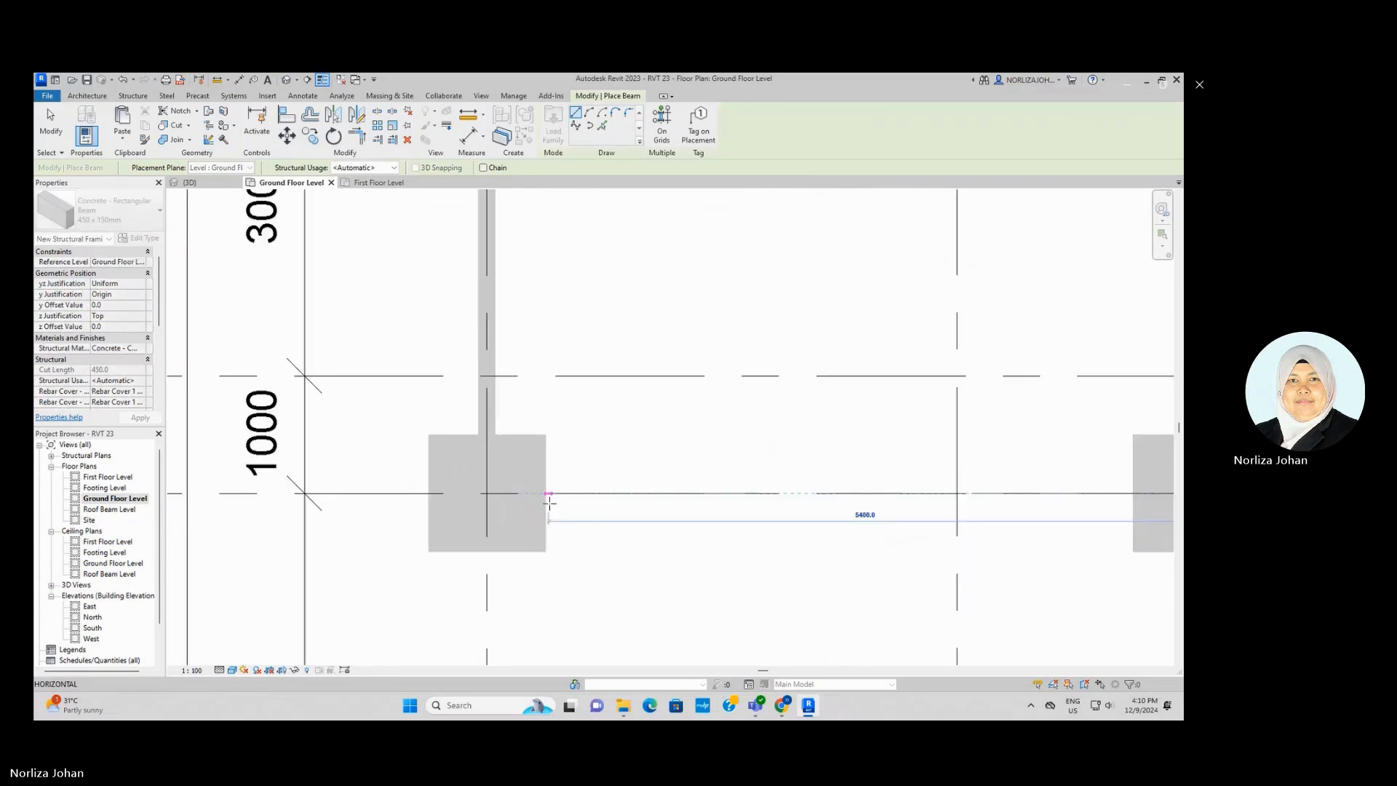
{"action": "left_click", "coordinate": [487, 494]}
Place a 450 x 150mm beam along grid A from the grid 2 column to the grid 3 column.
{"action": "scroll", "coordinate": [579, 405], "scroll_direction": "down", "scroll_amount": 2}
{"action": "scroll", "coordinate": [553, 412], "scroll_direction": "up", "scroll_amount": 3}
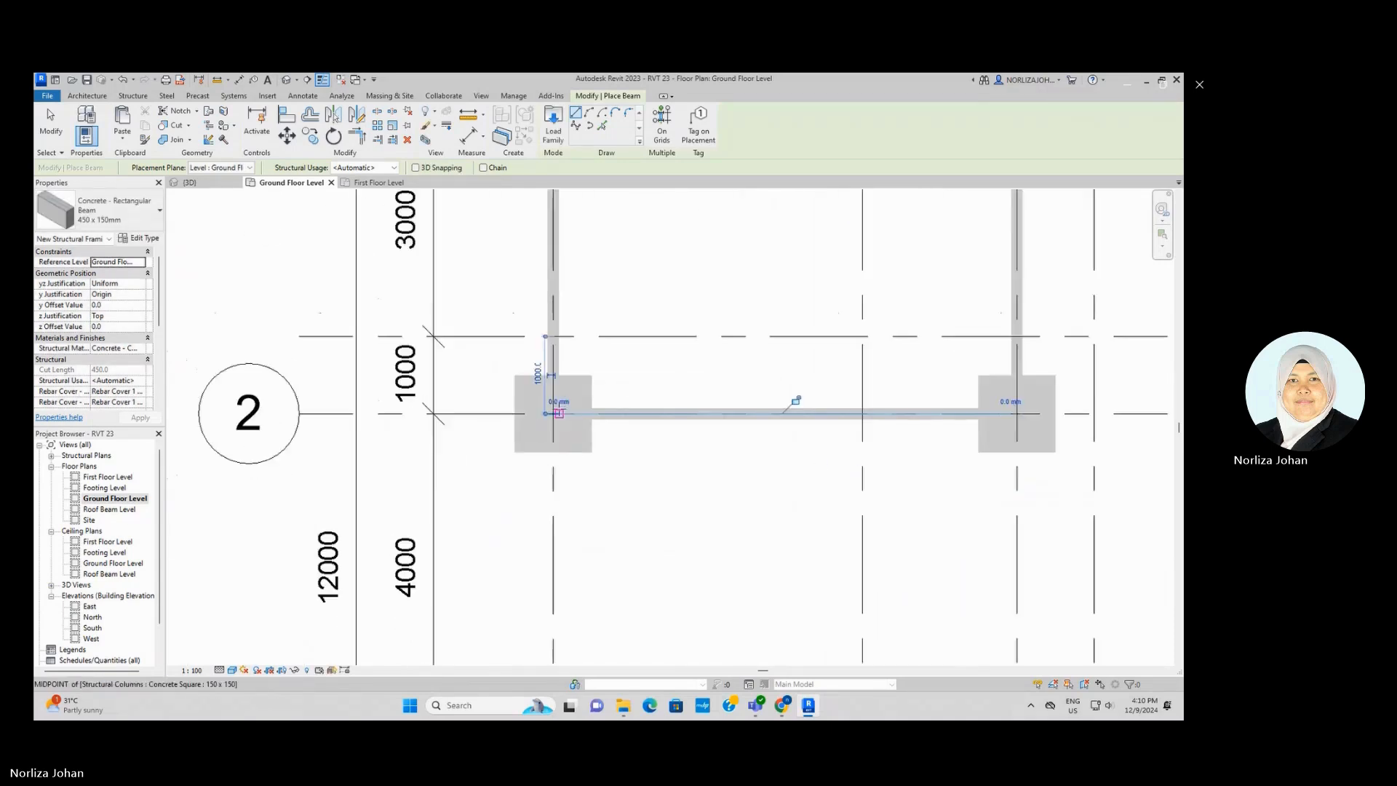
{"action": "scroll", "coordinate": [558, 413], "scroll_direction": "up", "scroll_amount": 2}
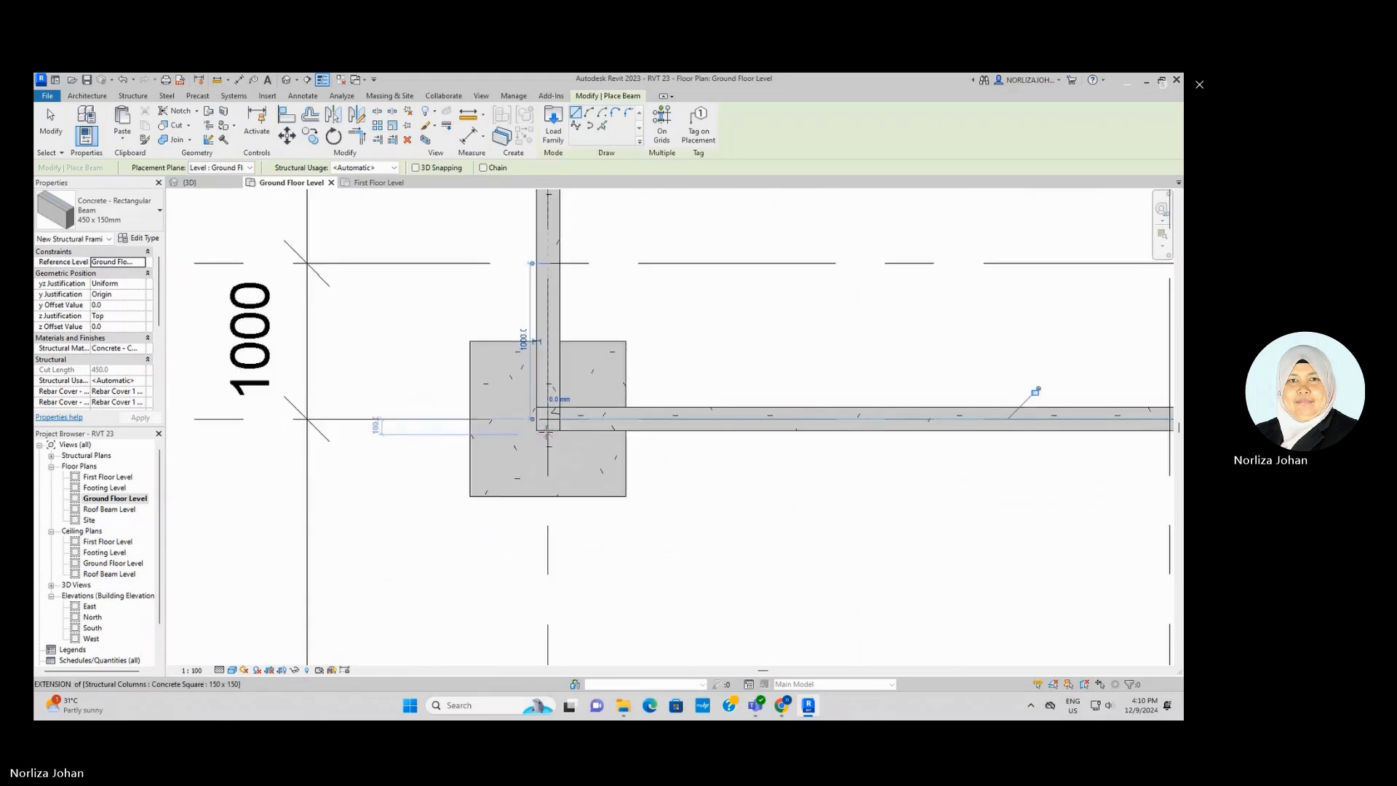
{"action": "left_click", "coordinate": [547, 421]}
{"action": "scroll", "coordinate": [553, 451], "scroll_direction": "down", "scroll_amount": 3}
{"action": "scroll", "coordinate": [564, 517], "scroll_direction": "up", "scroll_amount": 5}
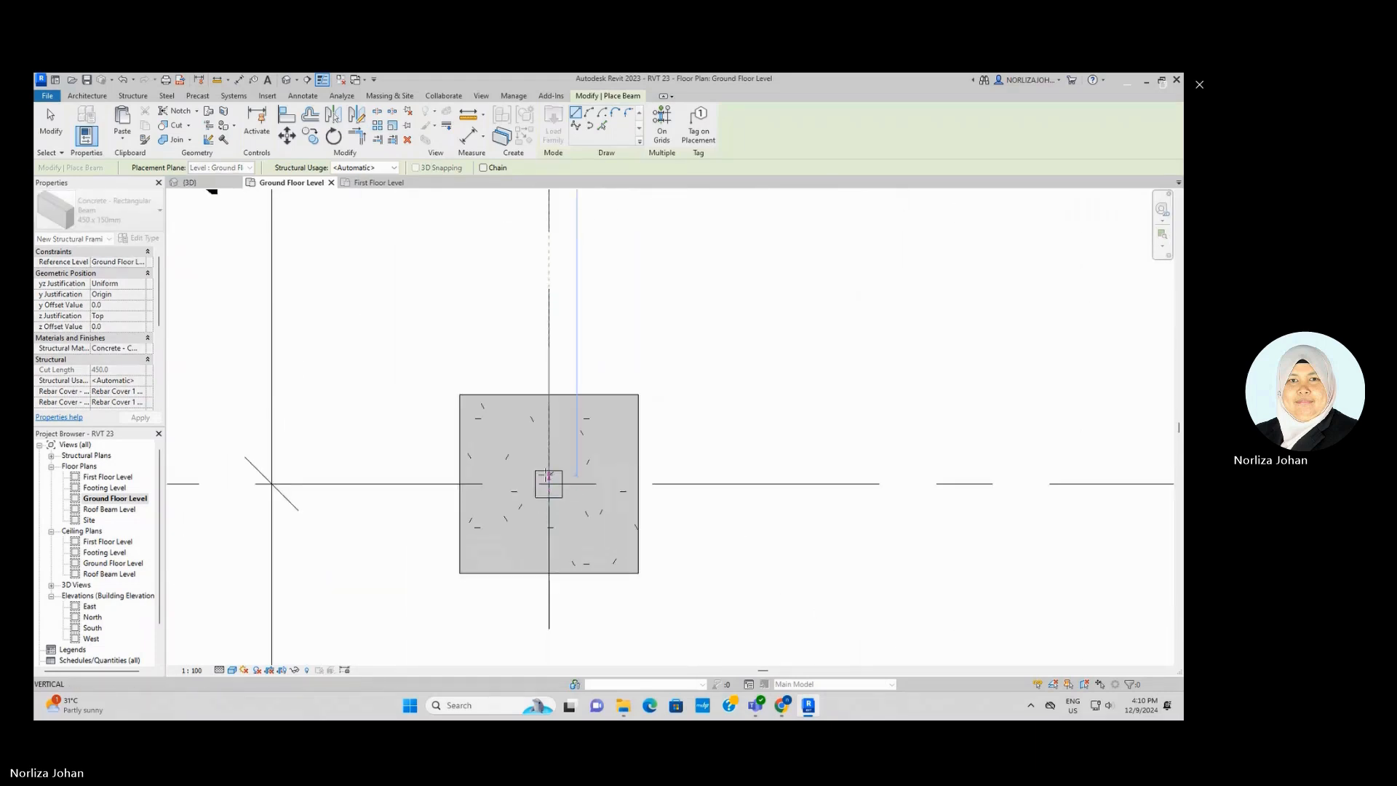
{"action": "left_click", "coordinate": [548, 473]}
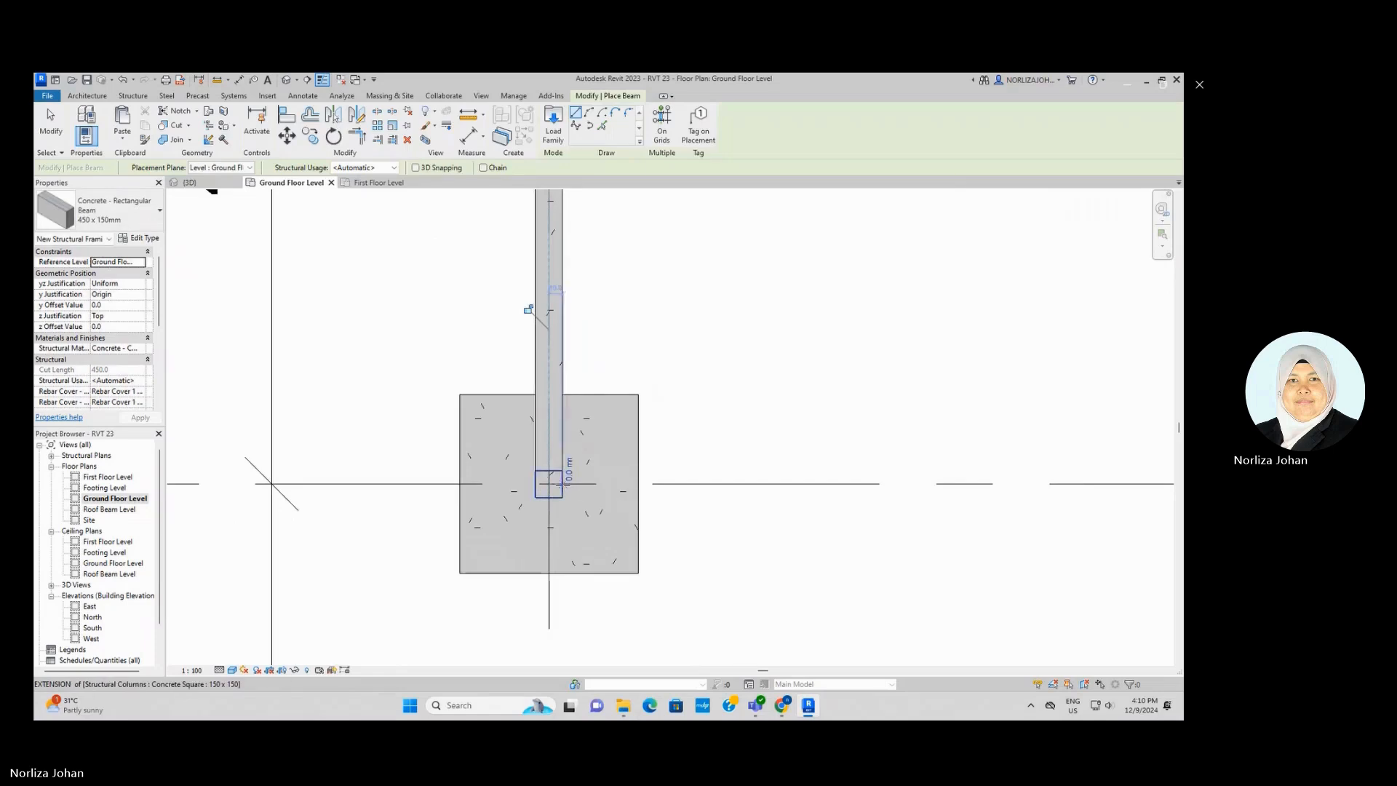
Place a 450 x 150mm beam along grid 3 from the grid A column to the grid B column.
{"action": "left_click", "coordinate": [549, 471]}
{"action": "scroll", "coordinate": [548, 495], "scroll_direction": "down", "scroll_amount": 3}
{"action": "scroll", "coordinate": [377, 515], "scroll_direction": "up", "scroll_amount": 4}
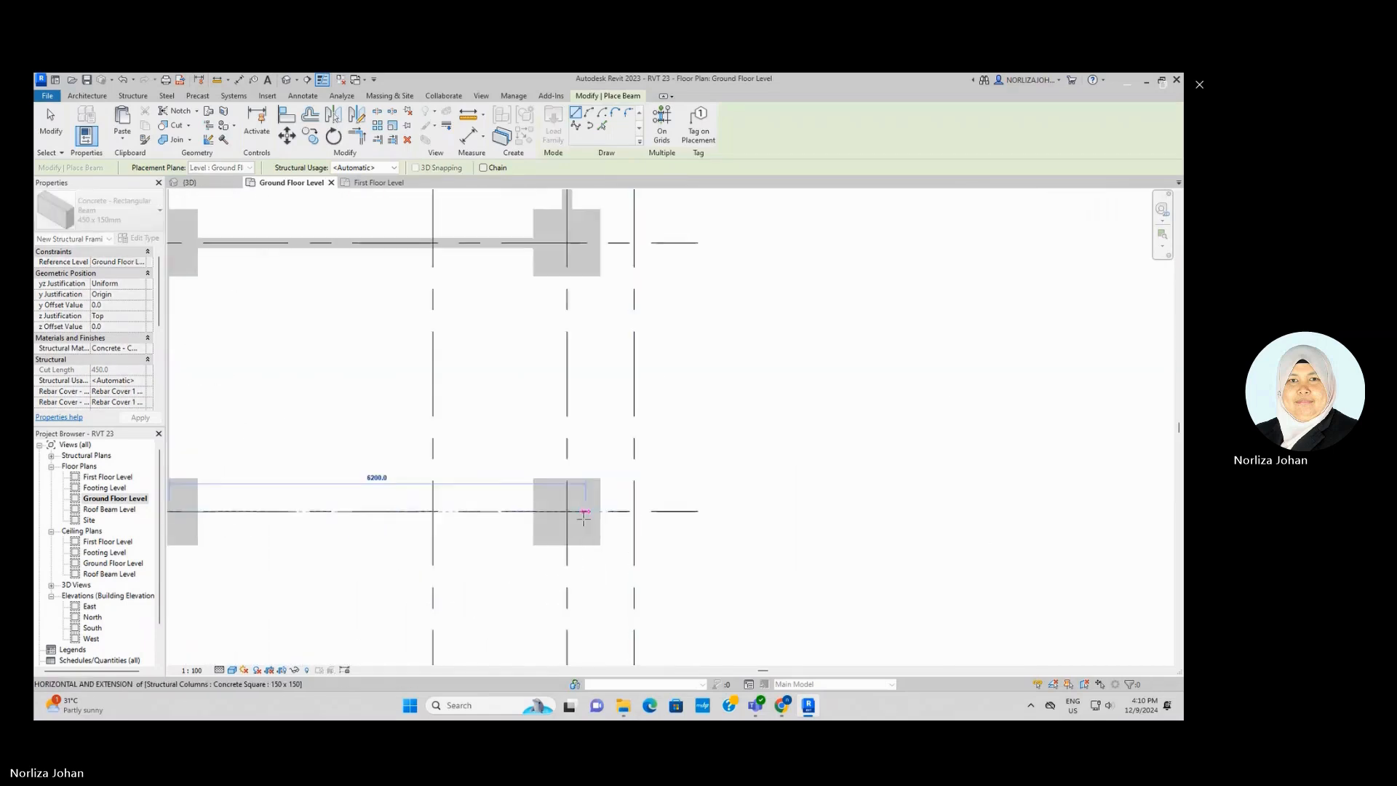
{"action": "left_click", "coordinate": [548, 504]}
Place a 450 x 150mm beam along grid B from the grid 2 column to the grid 3 column.
{"action": "scroll", "coordinate": [570, 550], "scroll_direction": "down", "scroll_amount": 2}
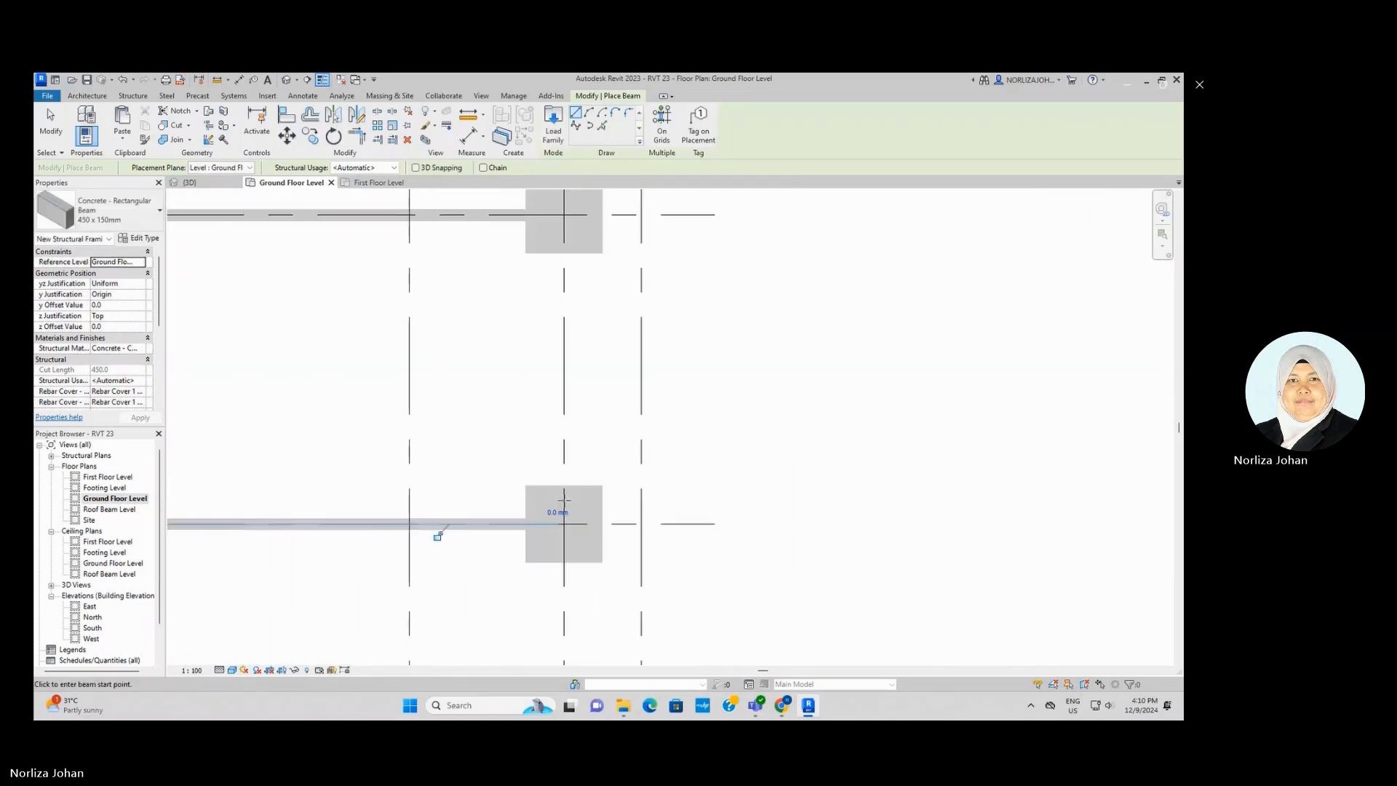
{"action": "left_click", "coordinate": [564, 220]}
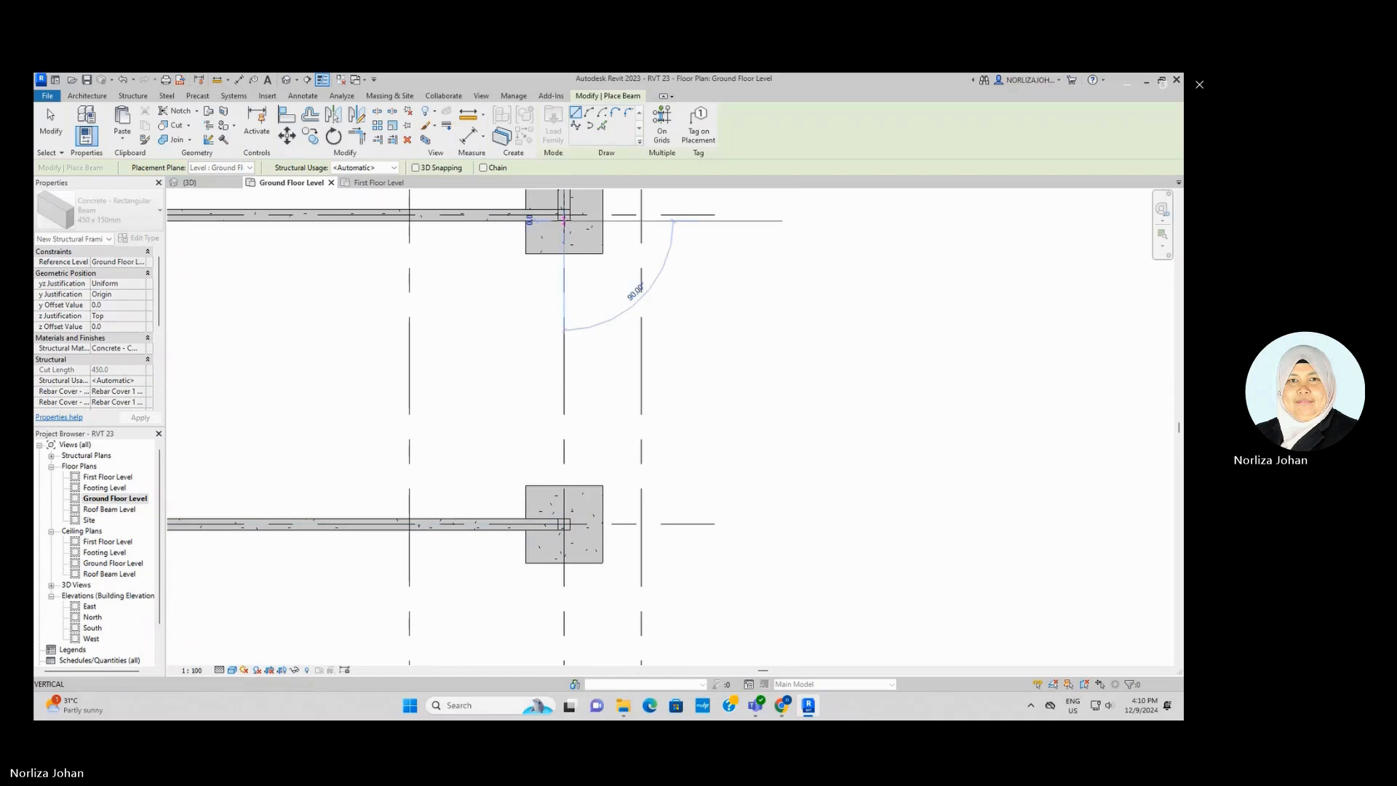
{"action": "left_click", "coordinate": [564, 513]}
{"action": "scroll", "coordinate": [670, 439], "scroll_direction": "down", "scroll_amount": 3}
{"action": "scroll", "coordinate": [493, 472], "scroll_direction": "up", "scroll_amount": 2}
{"action": "scroll", "coordinate": [493, 473], "scroll_direction": "up", "scroll_amount": 4}
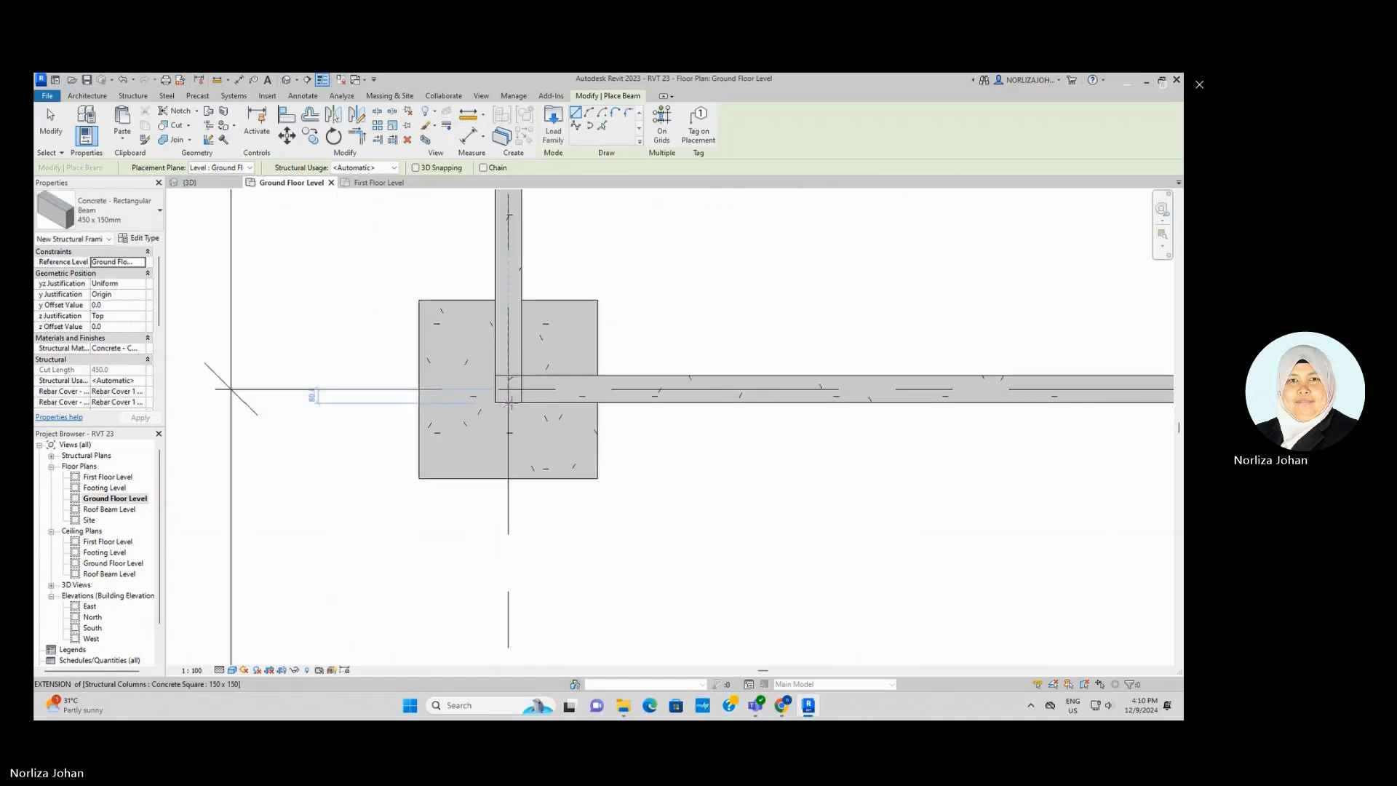
{"action": "left_click", "coordinate": [509, 401]}
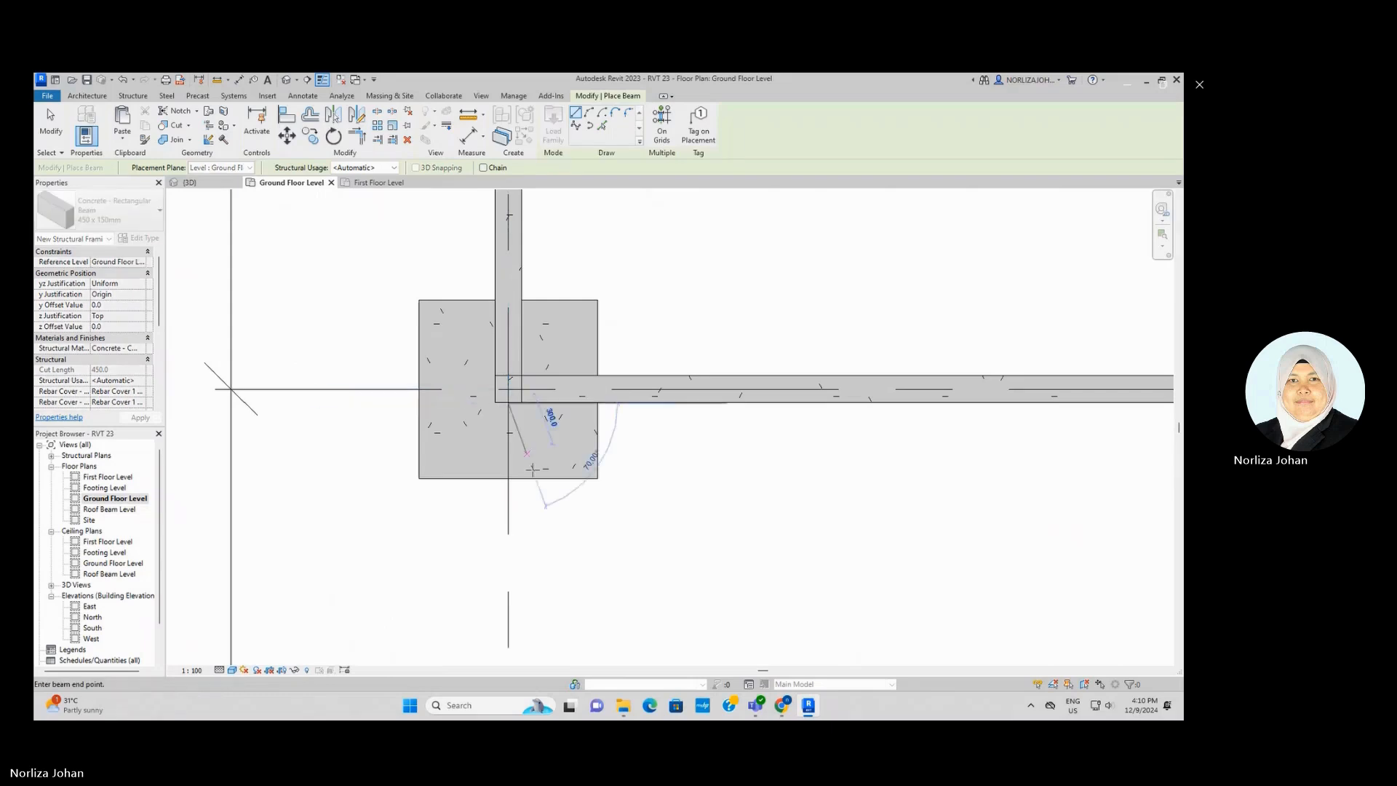
{"action": "key", "text": "Escape"}
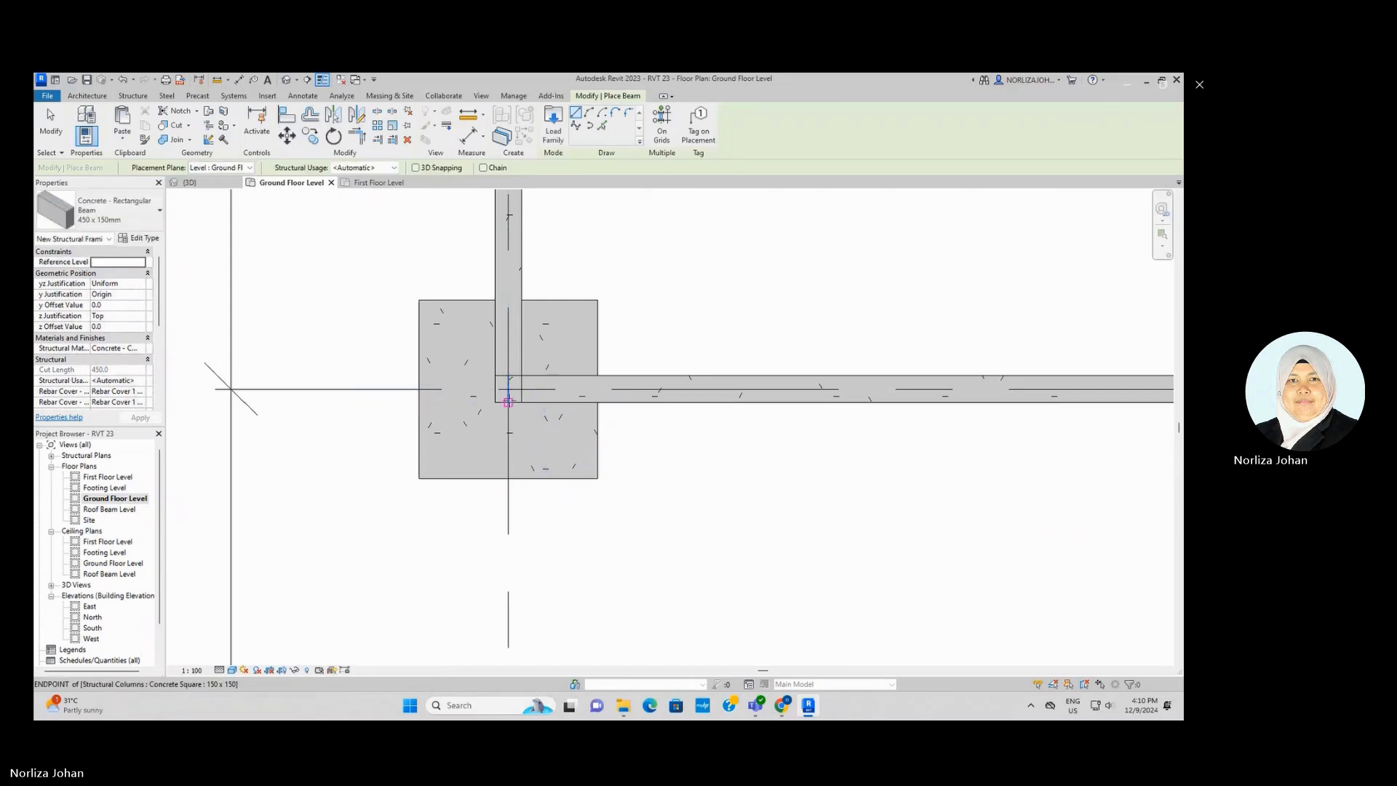
Place a 450 x 150mm beam along grid A from the grid 3 column to the grid 4 column.
{"action": "left_click", "coordinate": [507, 401]}
{"action": "scroll", "coordinate": [546, 430], "scroll_direction": "down", "scroll_amount": 3}
{"action": "scroll", "coordinate": [509, 640], "scroll_direction": "up", "scroll_amount": 2}
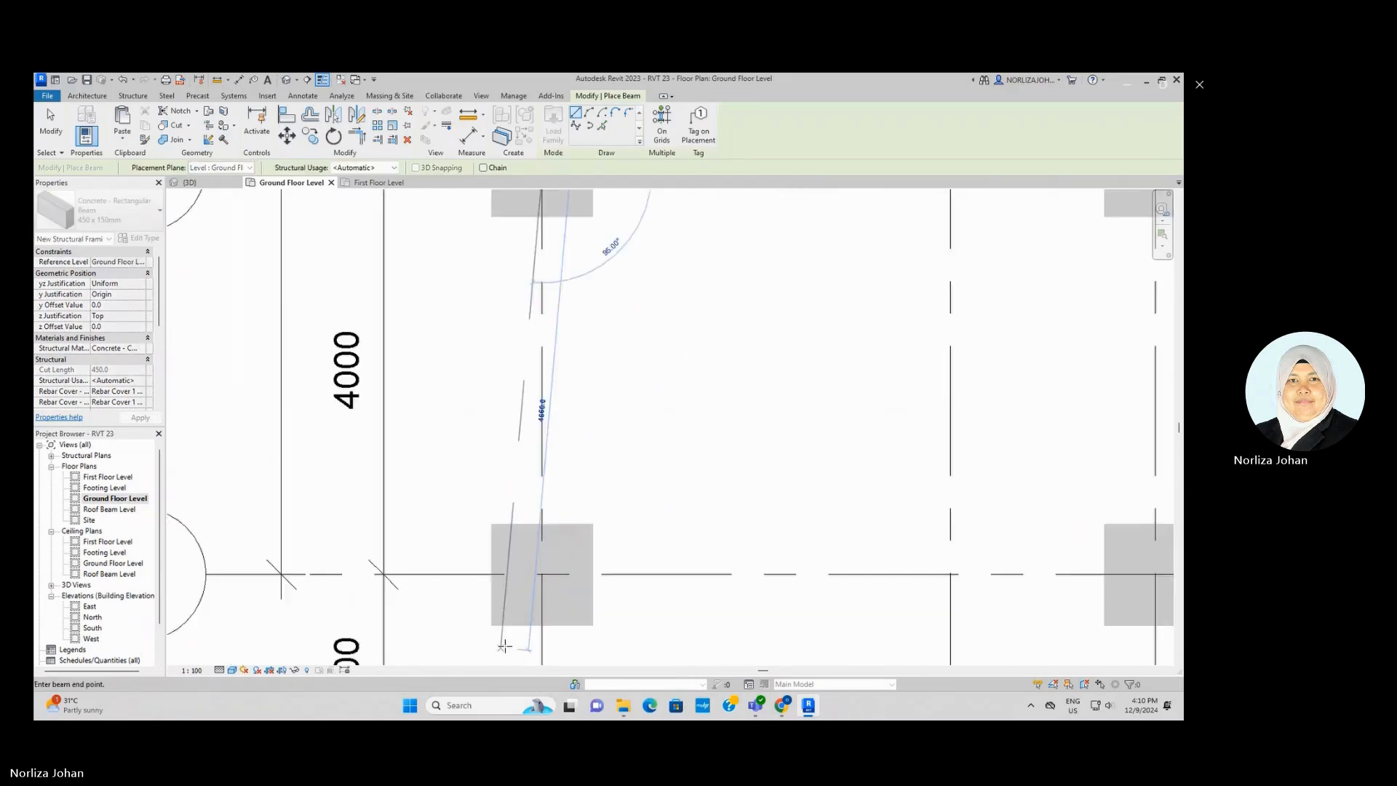
{"action": "scroll", "coordinate": [504, 645], "scroll_direction": "up", "scroll_amount": 3}
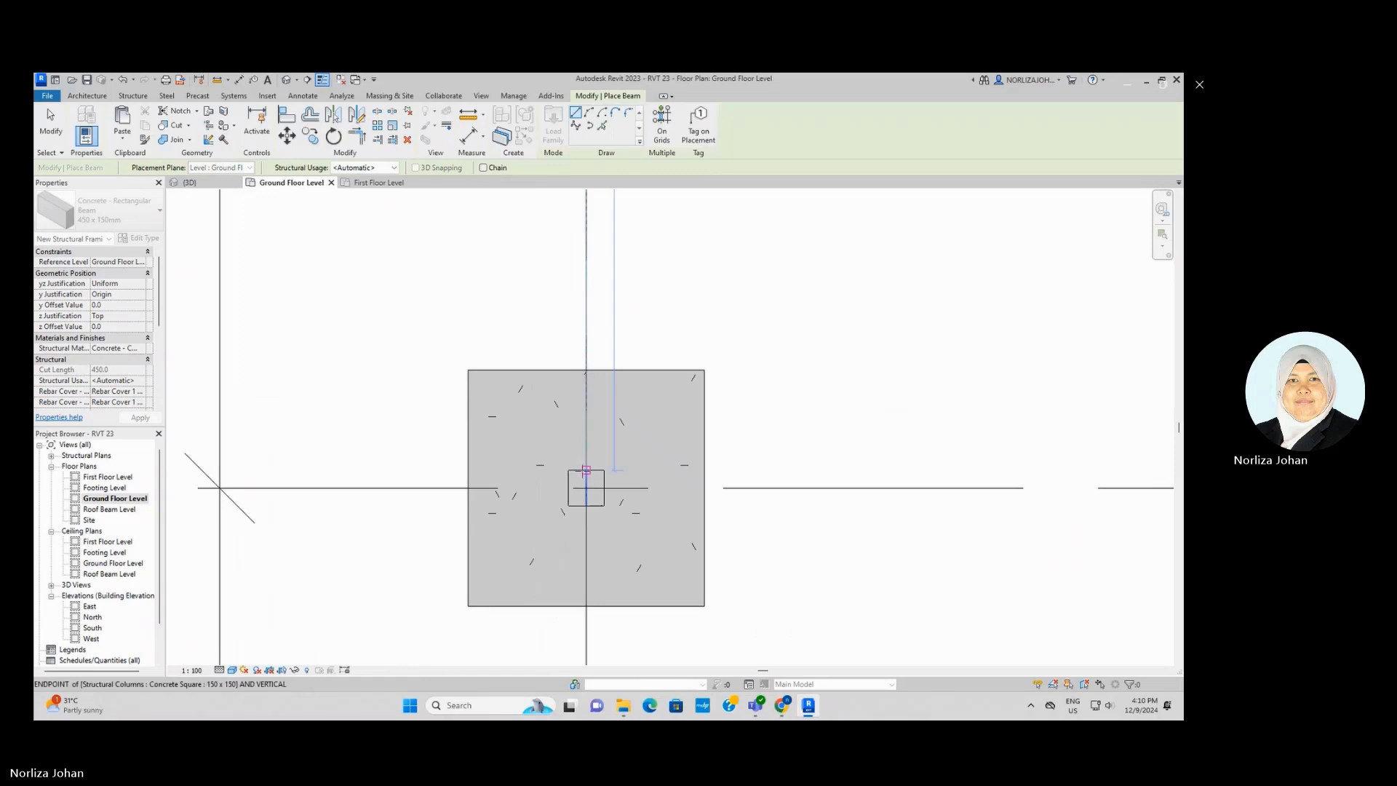
{"action": "left_click", "coordinate": [585, 471]}
Place a 450 x 150mm beam along grid 4 from the grid A column to the grid B column.
{"action": "scroll", "coordinate": [453, 530], "scroll_direction": "down", "scroll_amount": 2}
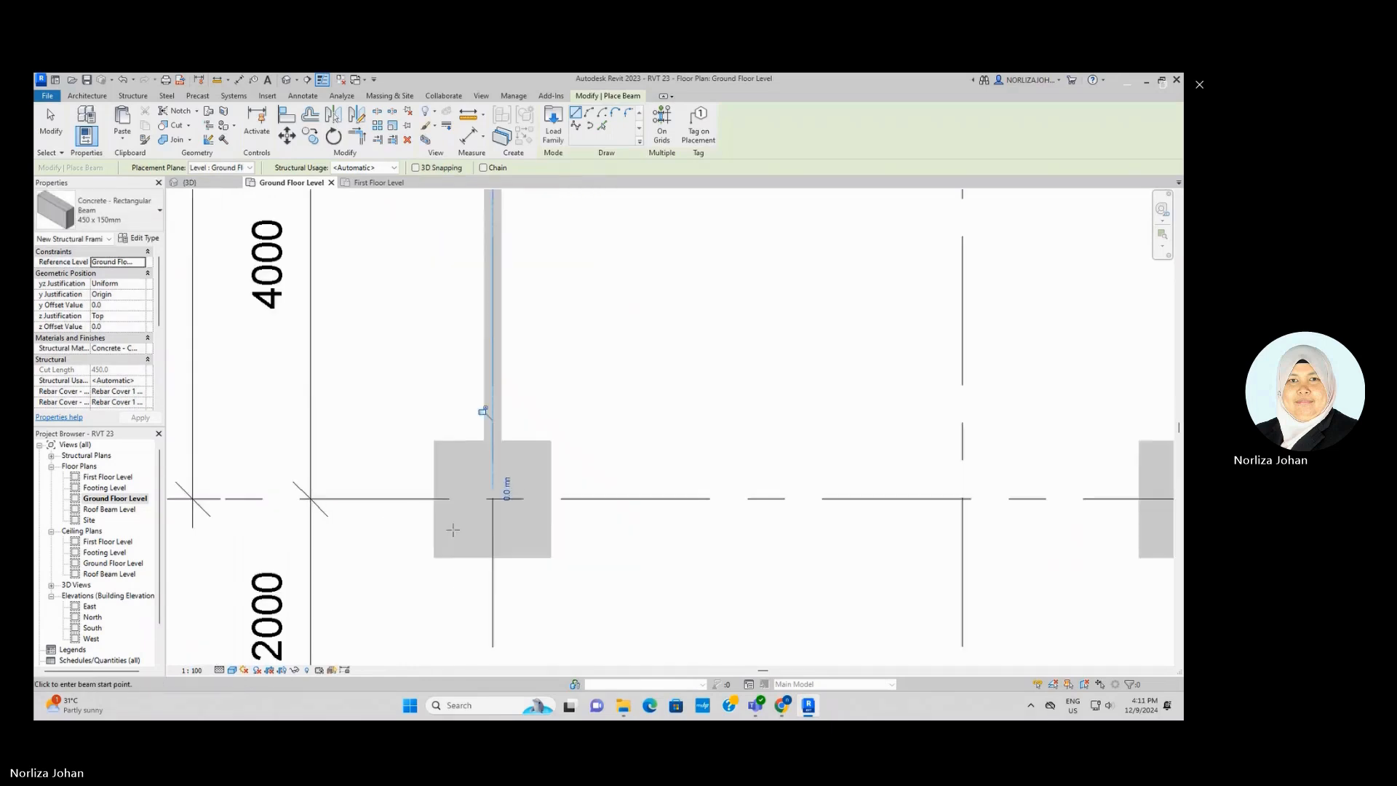
{"action": "scroll", "coordinate": [502, 503], "scroll_direction": "up", "scroll_amount": 2}
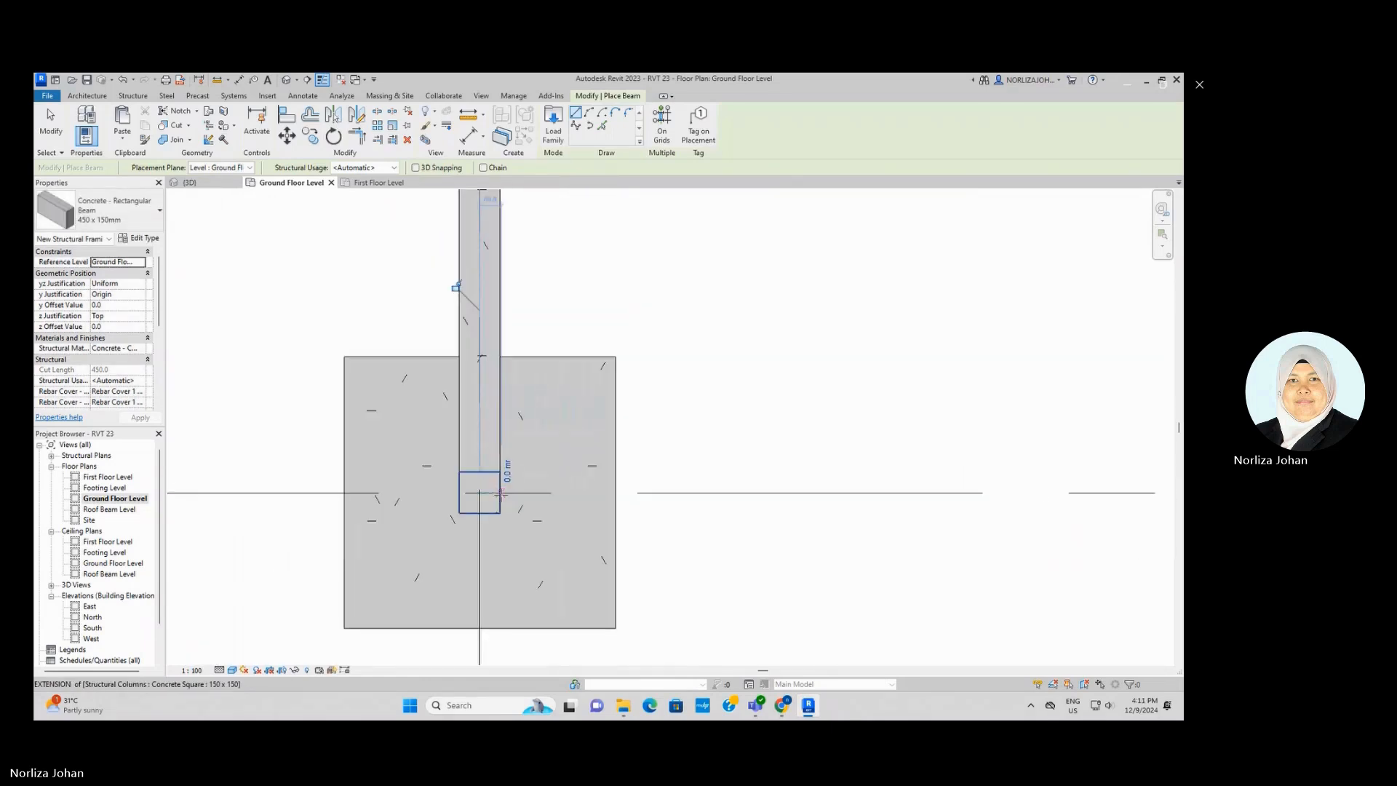
{"action": "left_click", "coordinate": [501, 494]}
{"action": "scroll", "coordinate": [480, 509], "scroll_direction": "down", "scroll_amount": 3}
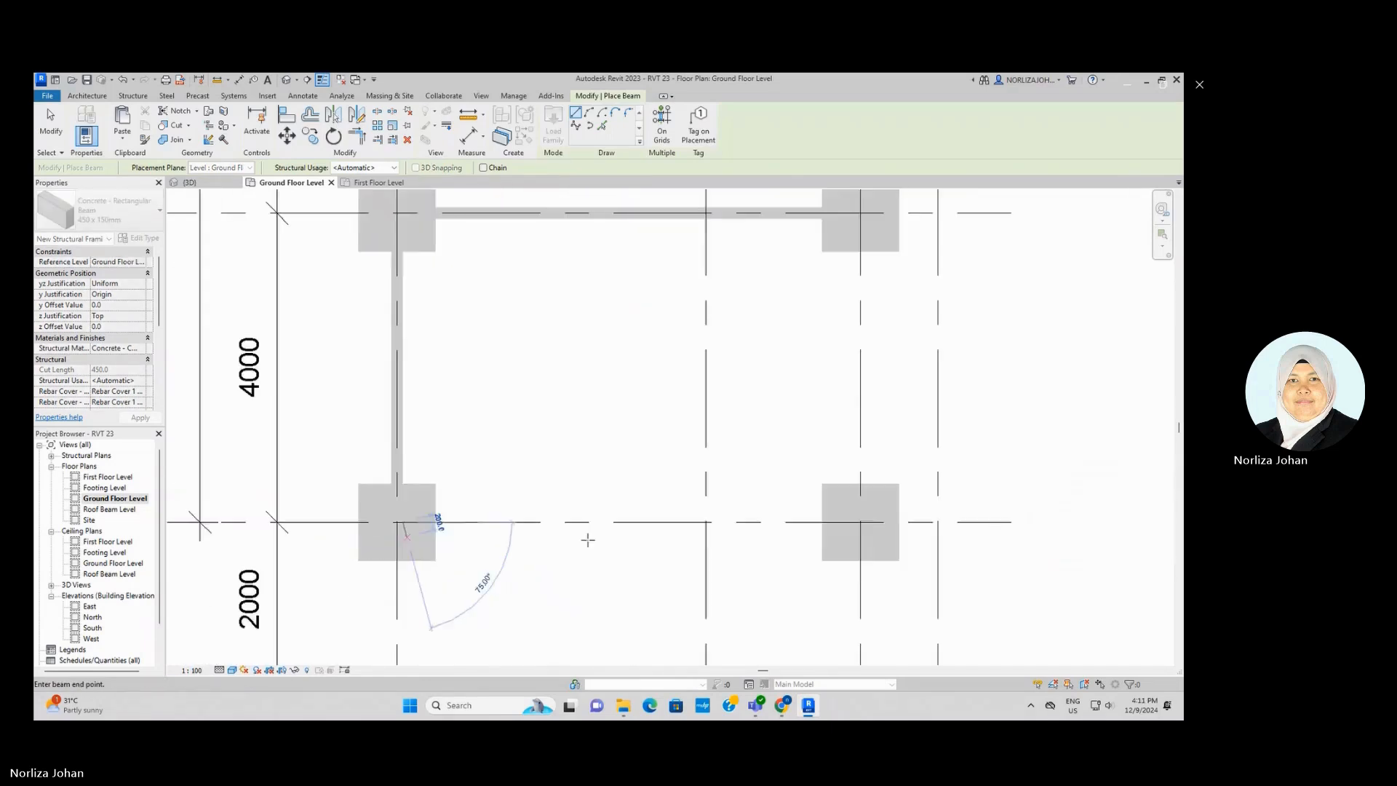
{"action": "scroll", "coordinate": [872, 532], "scroll_direction": "up", "scroll_amount": 2}
{"action": "scroll", "coordinate": [872, 532], "scroll_direction": "up", "scroll_amount": 2}
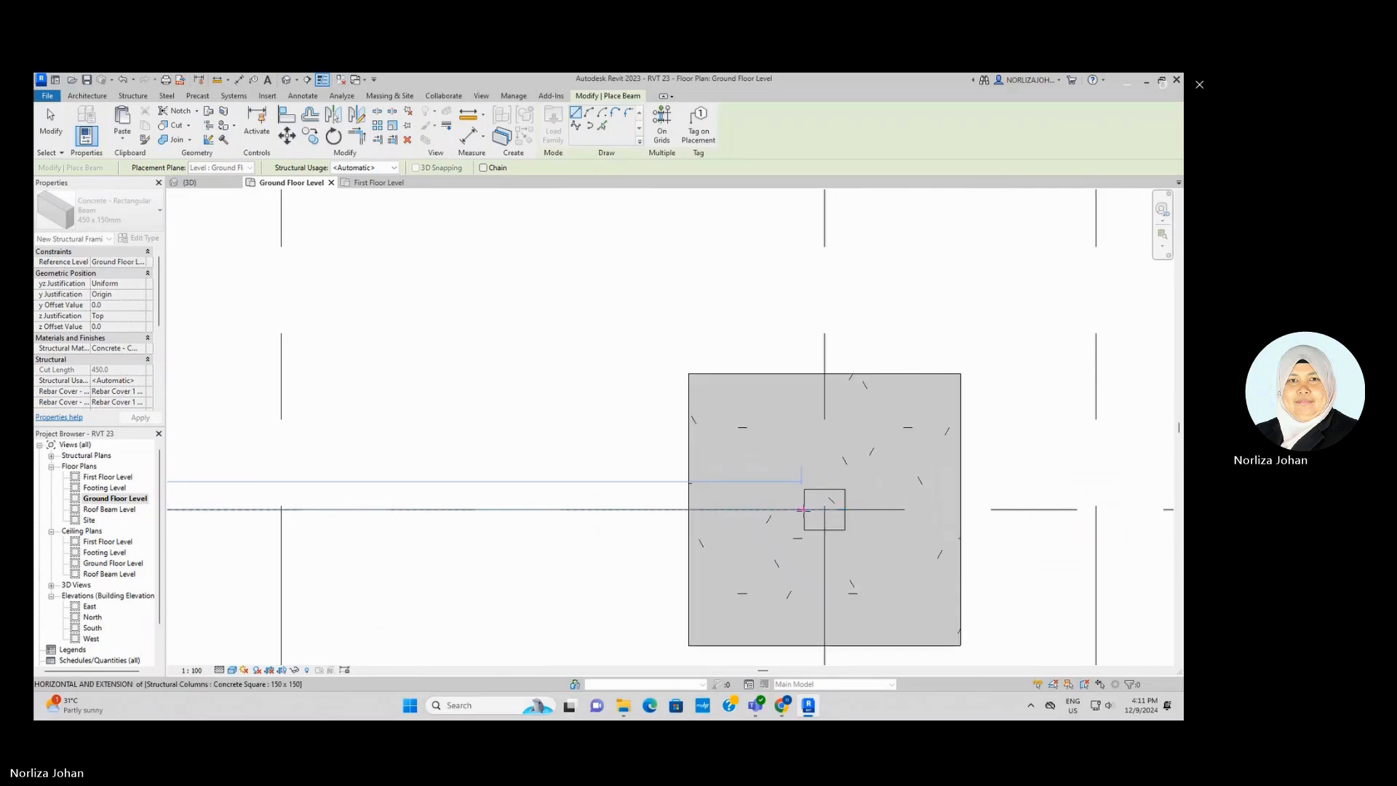
{"action": "left_click", "coordinate": [804, 509]}
Place a 450 x 150mm beam along grid B from the grid 3 column to the grid 4 column.
{"action": "scroll", "coordinate": [804, 509], "scroll_direction": "down", "scroll_amount": 3}
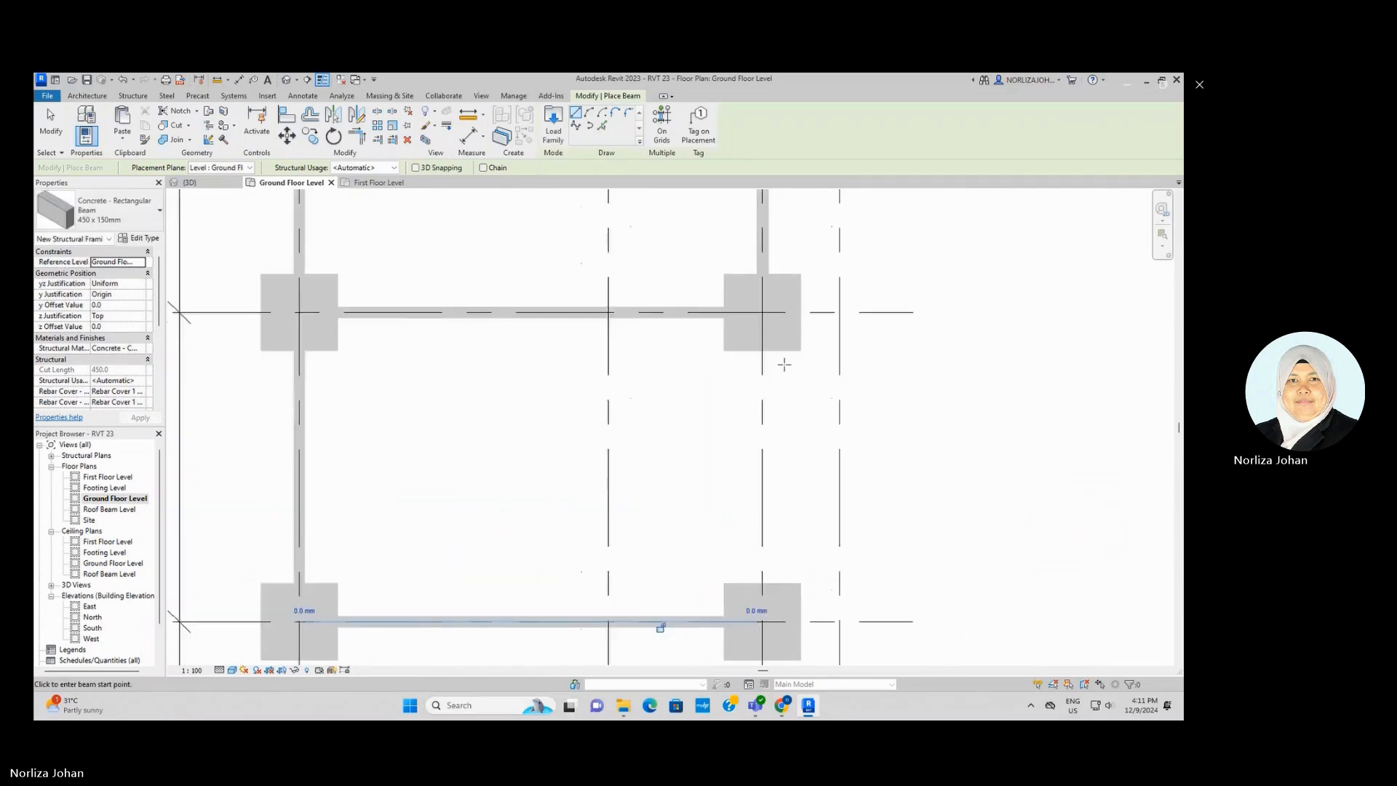
{"action": "scroll", "coordinate": [751, 264], "scroll_direction": "up", "scroll_amount": 3}
{"action": "scroll", "coordinate": [750, 264], "scroll_direction": "up", "scroll_amount": 1}
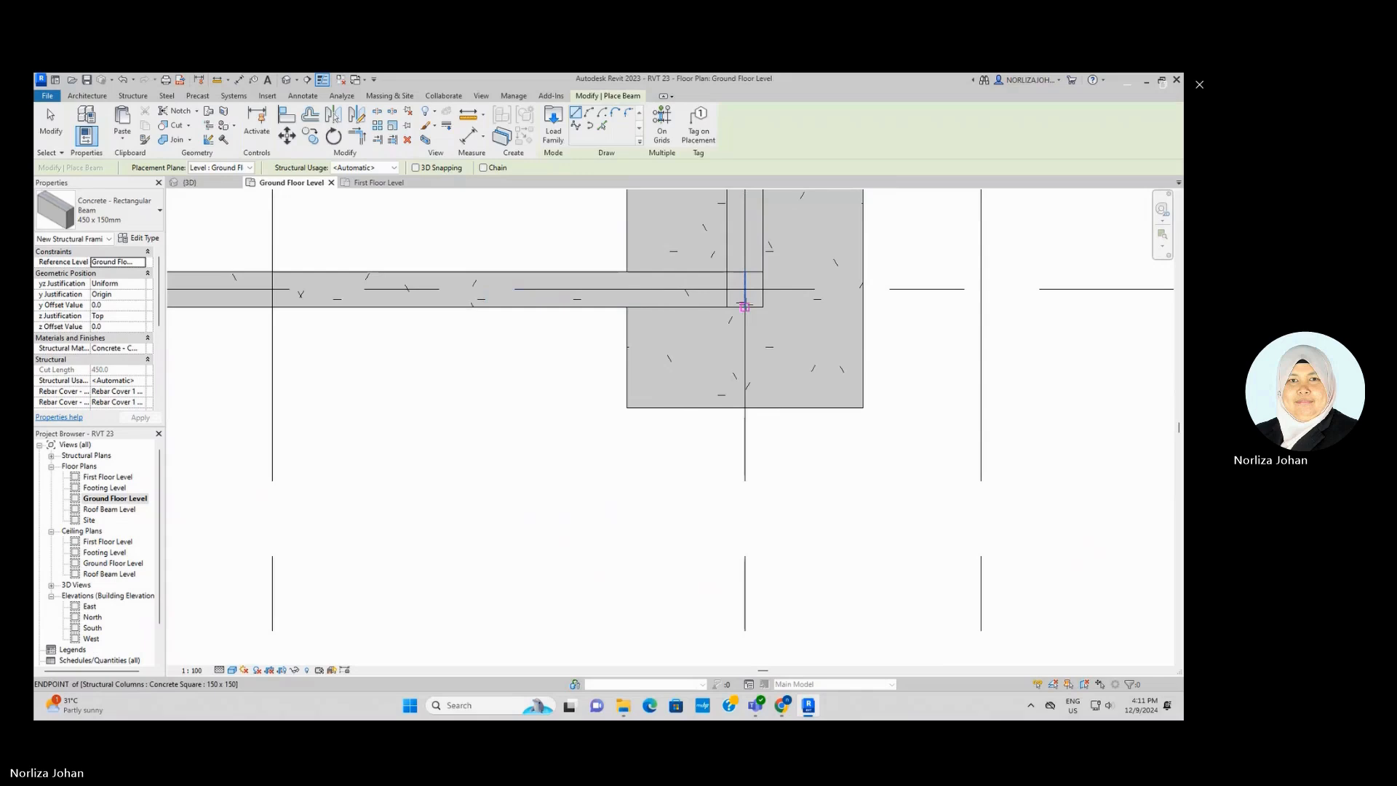
{"action": "left_click", "coordinate": [745, 306]}
{"action": "scroll", "coordinate": [742, 416], "scroll_direction": "down", "scroll_amount": 3}
{"action": "scroll", "coordinate": [735, 573], "scroll_direction": "up", "scroll_amount": 3}
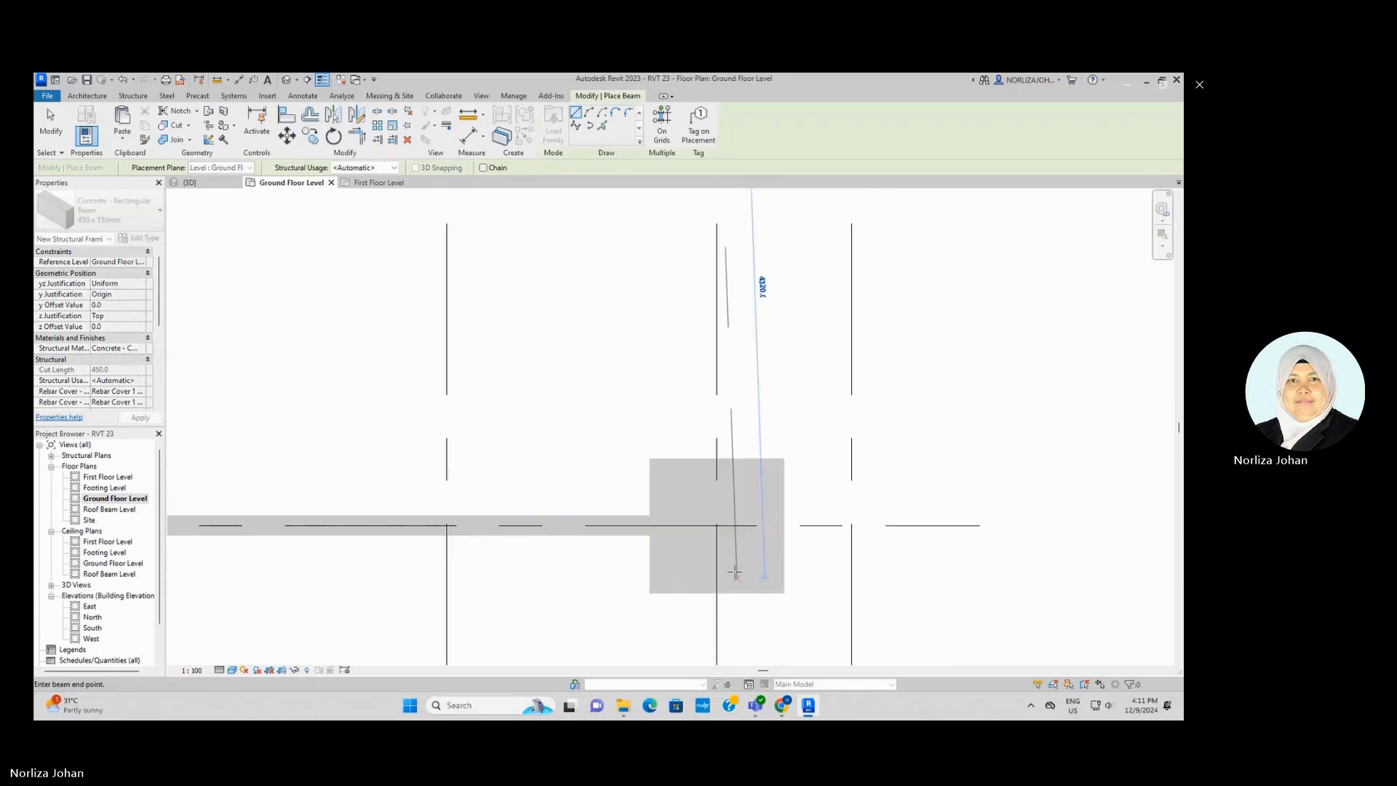
{"action": "scroll", "coordinate": [735, 571], "scroll_direction": "up", "scroll_amount": 2}
{"action": "left_click", "coordinate": [705, 498]}
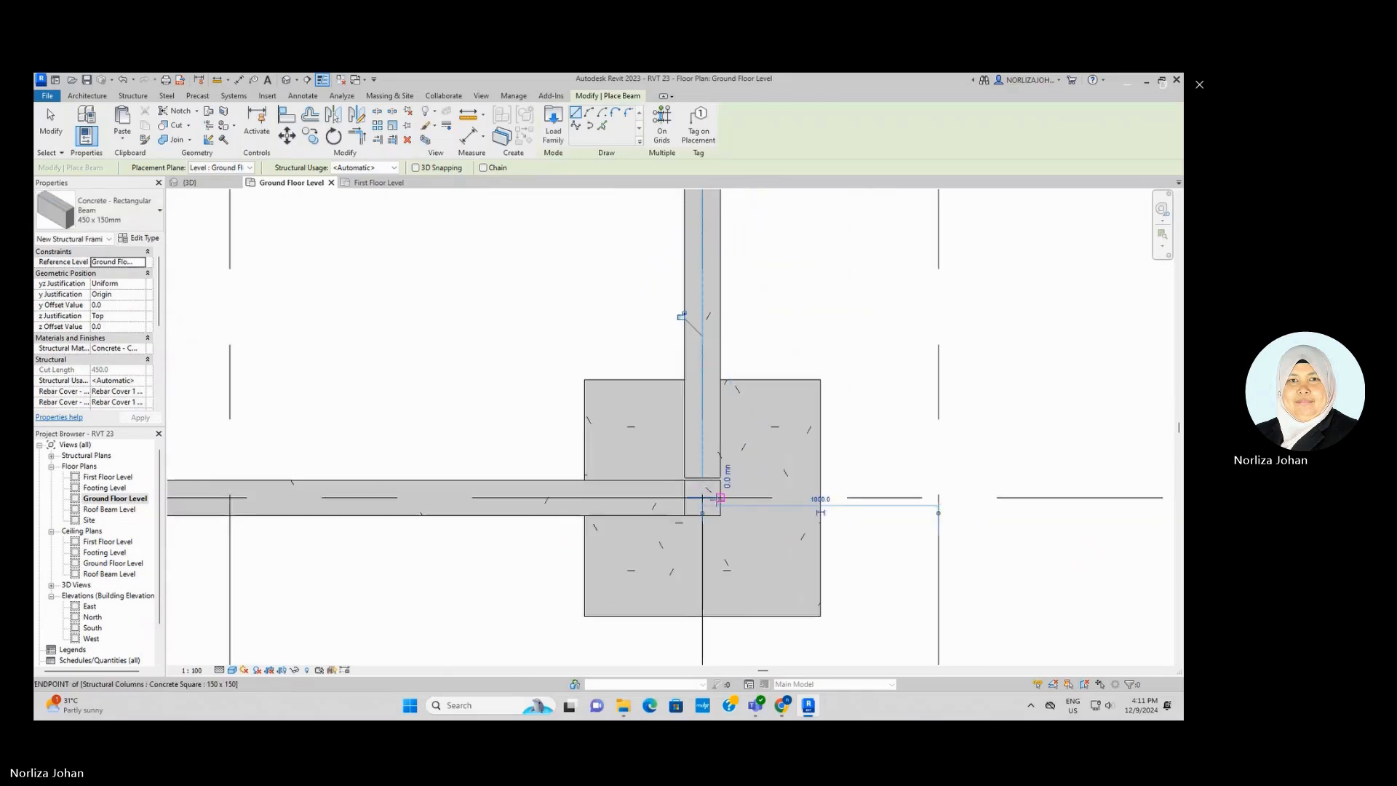
Finish placing beams and extend the last grid B beam's end to the centre of the grid 4 column.
{"action": "key", "text": "Escape"}
{"action": "key", "text": "Escape"}
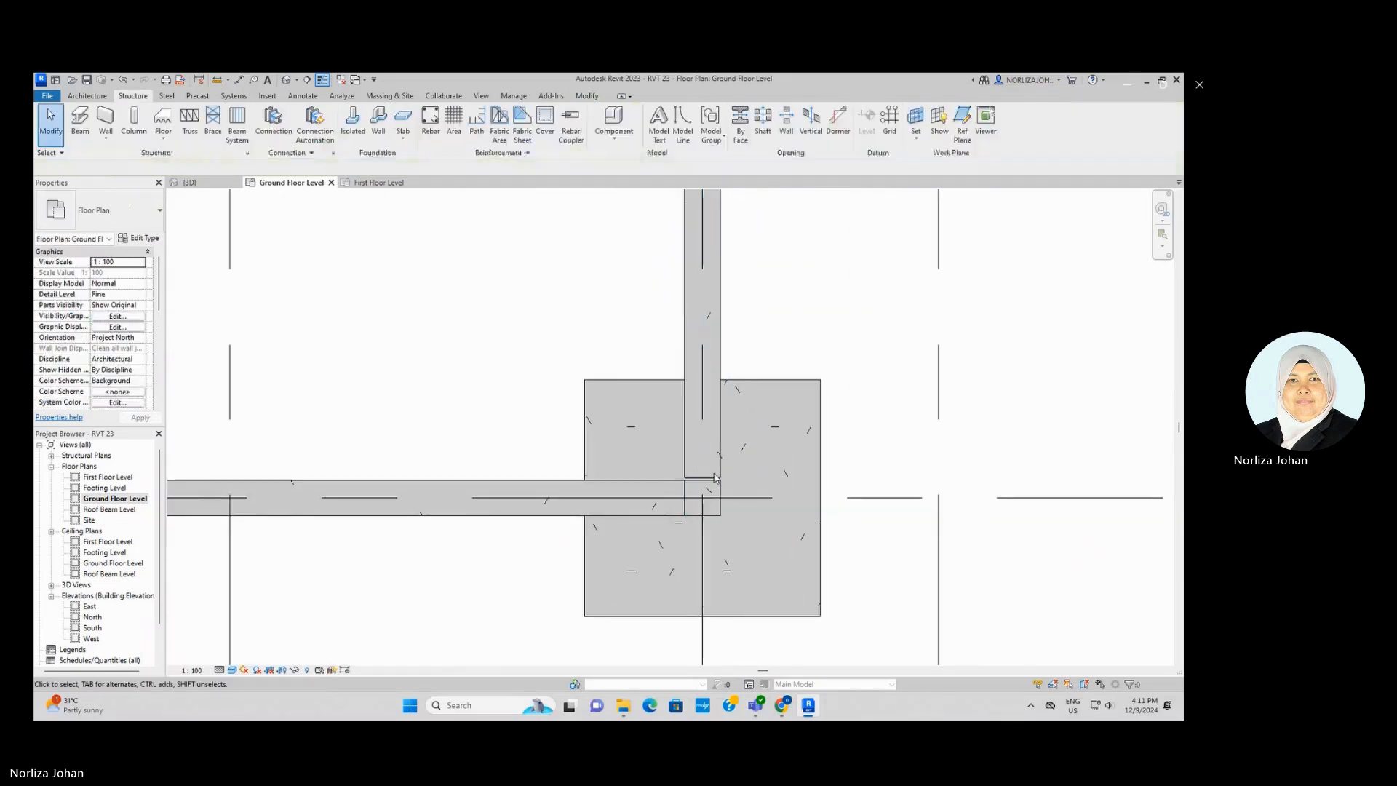
{"action": "left_click", "coordinate": [713, 478]}
{"action": "left_click_drag", "start_coordinate": [703, 477], "coordinate": [703, 498]}
{"action": "scroll", "coordinate": [790, 549], "scroll_direction": "down", "scroll_amount": 6}
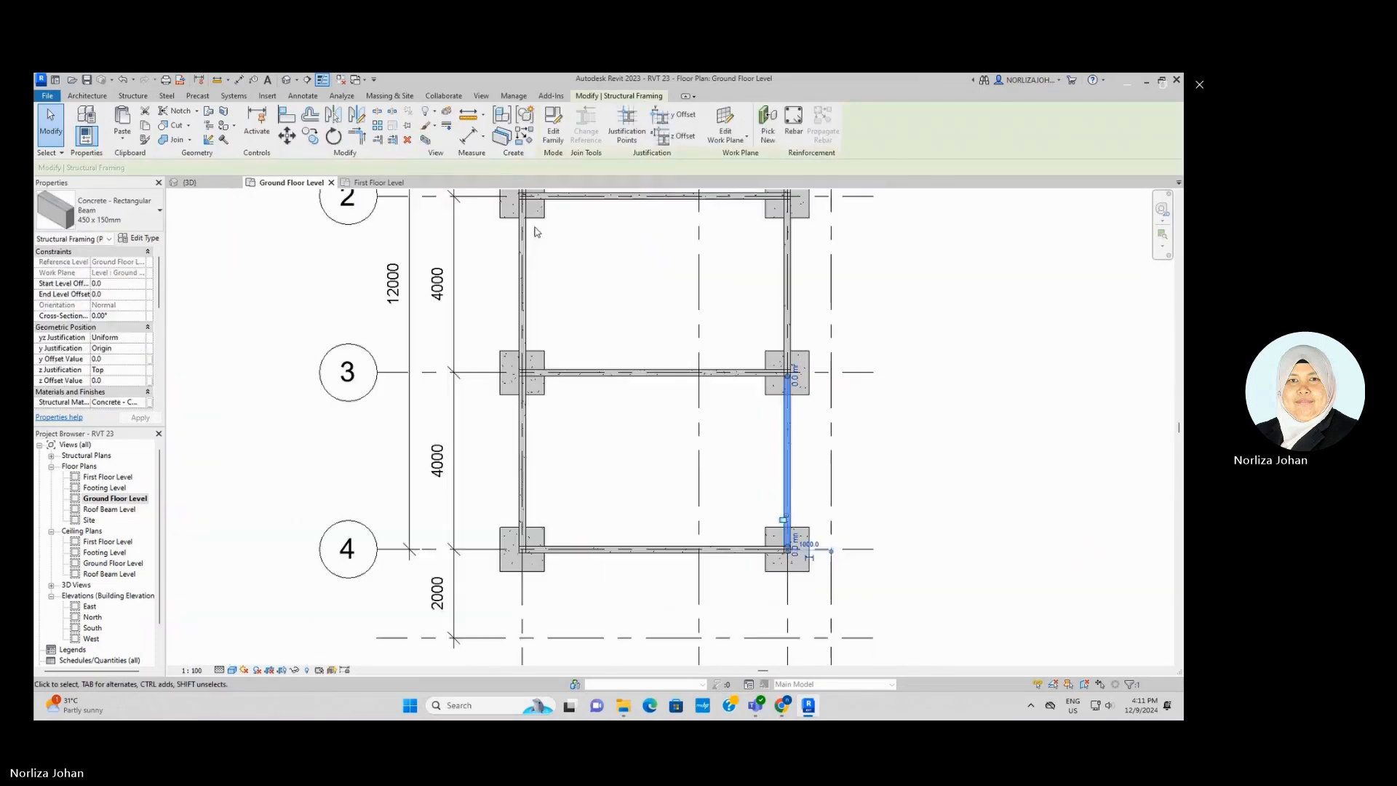
{"action": "key", "text": "Escape"}
Inspect the ground-floor beam frame in the 3D view and return to the Ground Floor Level plan.
{"action": "left_click", "coordinate": [287, 81]}
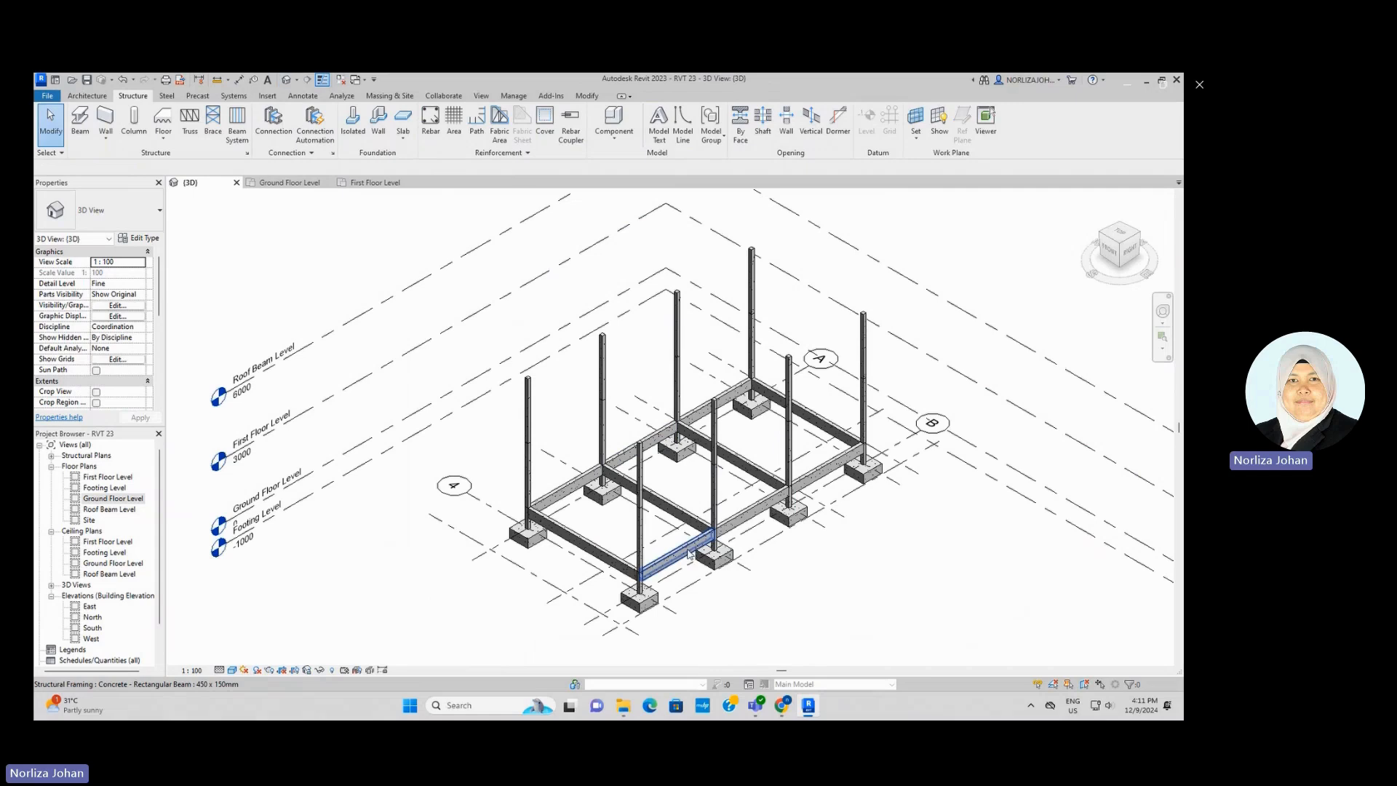
{"action": "scroll", "coordinate": [827, 414], "scroll_direction": "up", "scroll_amount": 2}
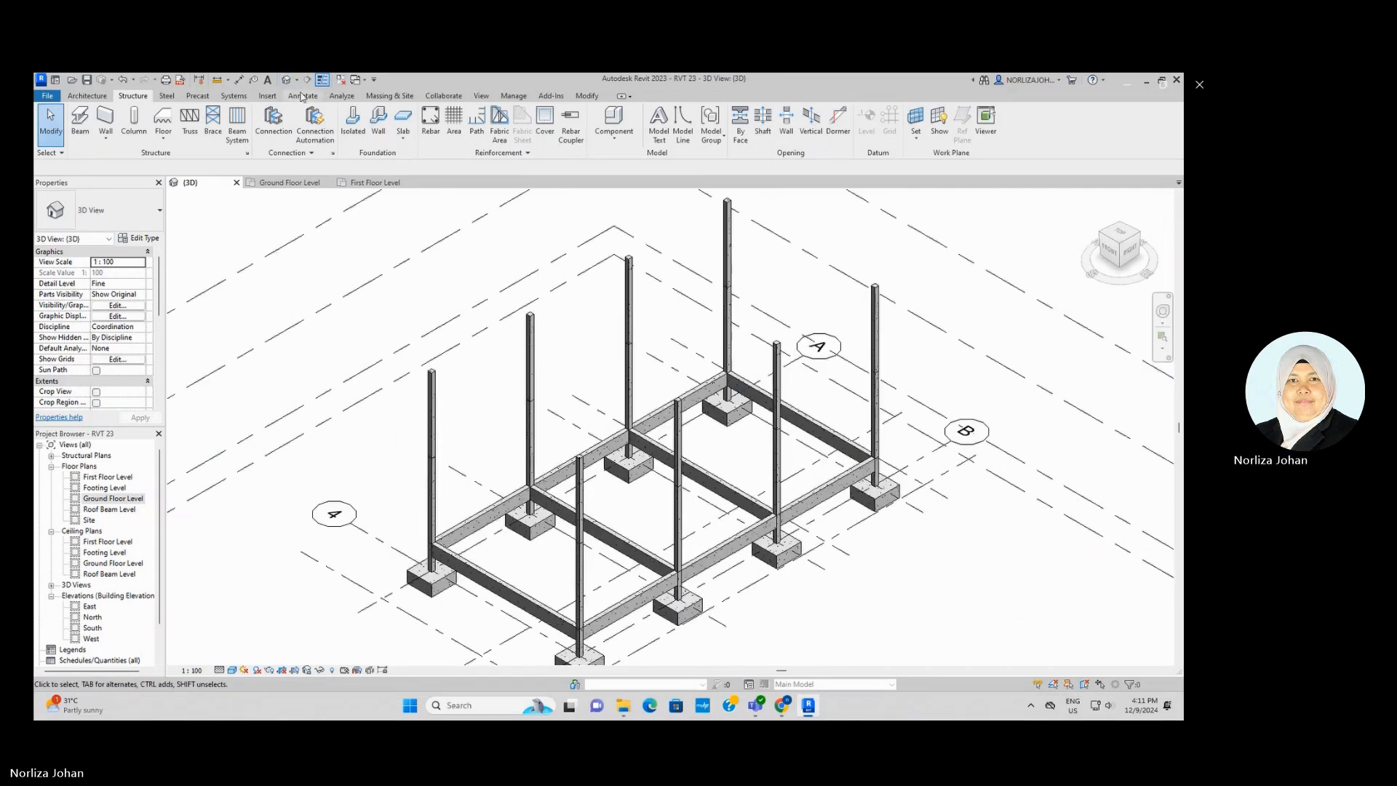
{"action": "left_click", "coordinate": [278, 184]}
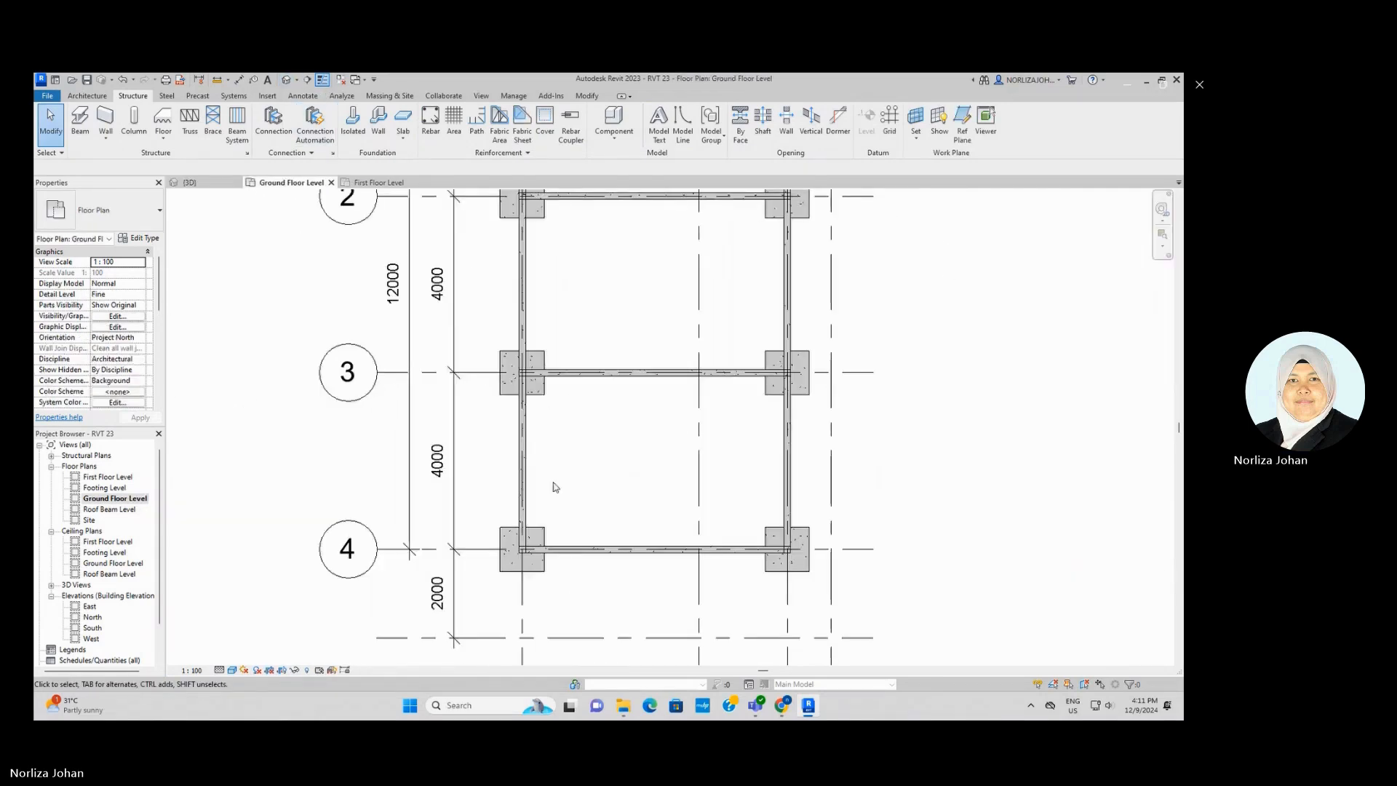
Place a 450 x 150mm beam along grid A from the grid 4 column to the grid line 2000 mm beyond it.
{"action": "scroll", "coordinate": [637, 568], "scroll_direction": "down", "scroll_amount": 1}
{"action": "scroll", "coordinate": [662, 575], "scroll_direction": "up", "scroll_amount": 2}
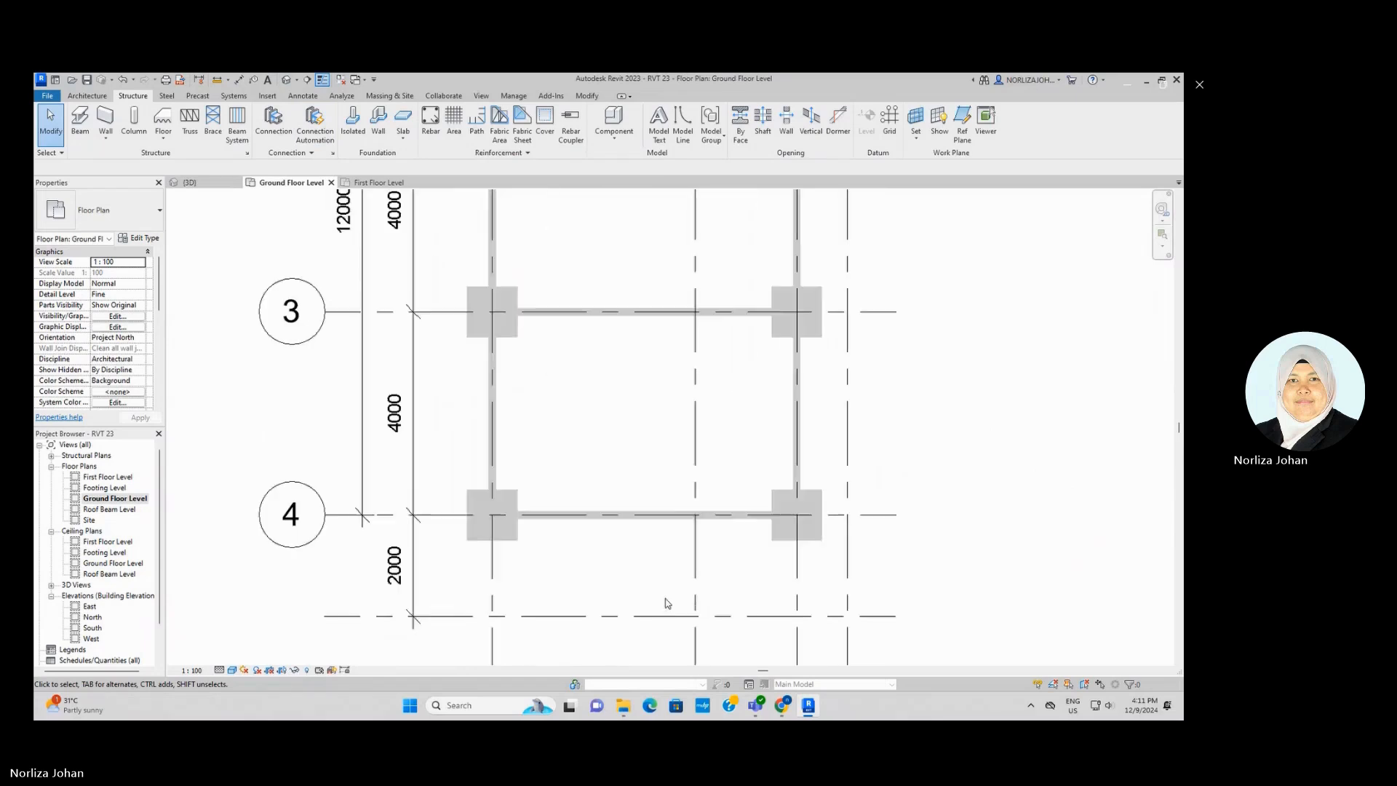
{"action": "left_click", "coordinate": [80, 121]}
{"action": "scroll", "coordinate": [531, 646], "scroll_direction": "up", "scroll_amount": 2}
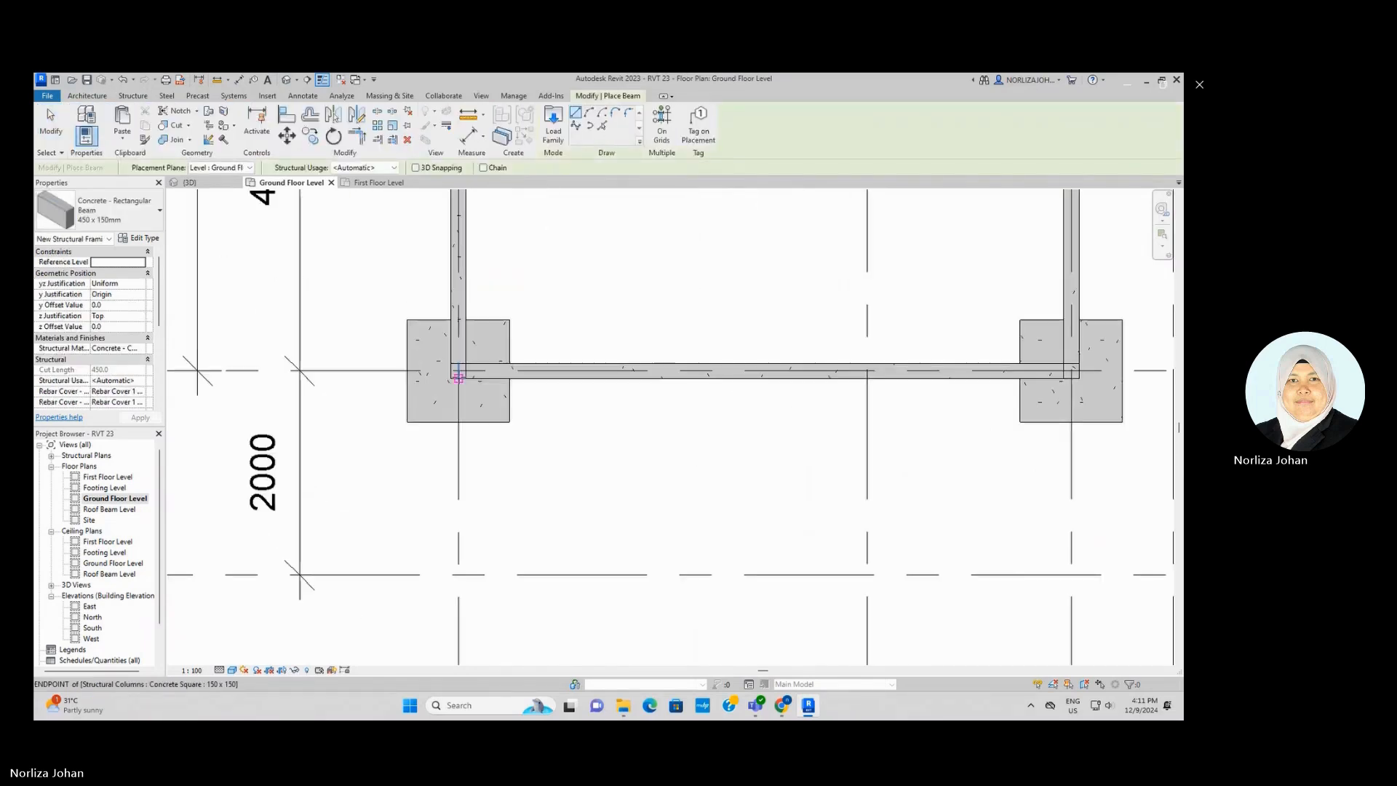
{"action": "left_click", "coordinate": [459, 377]}
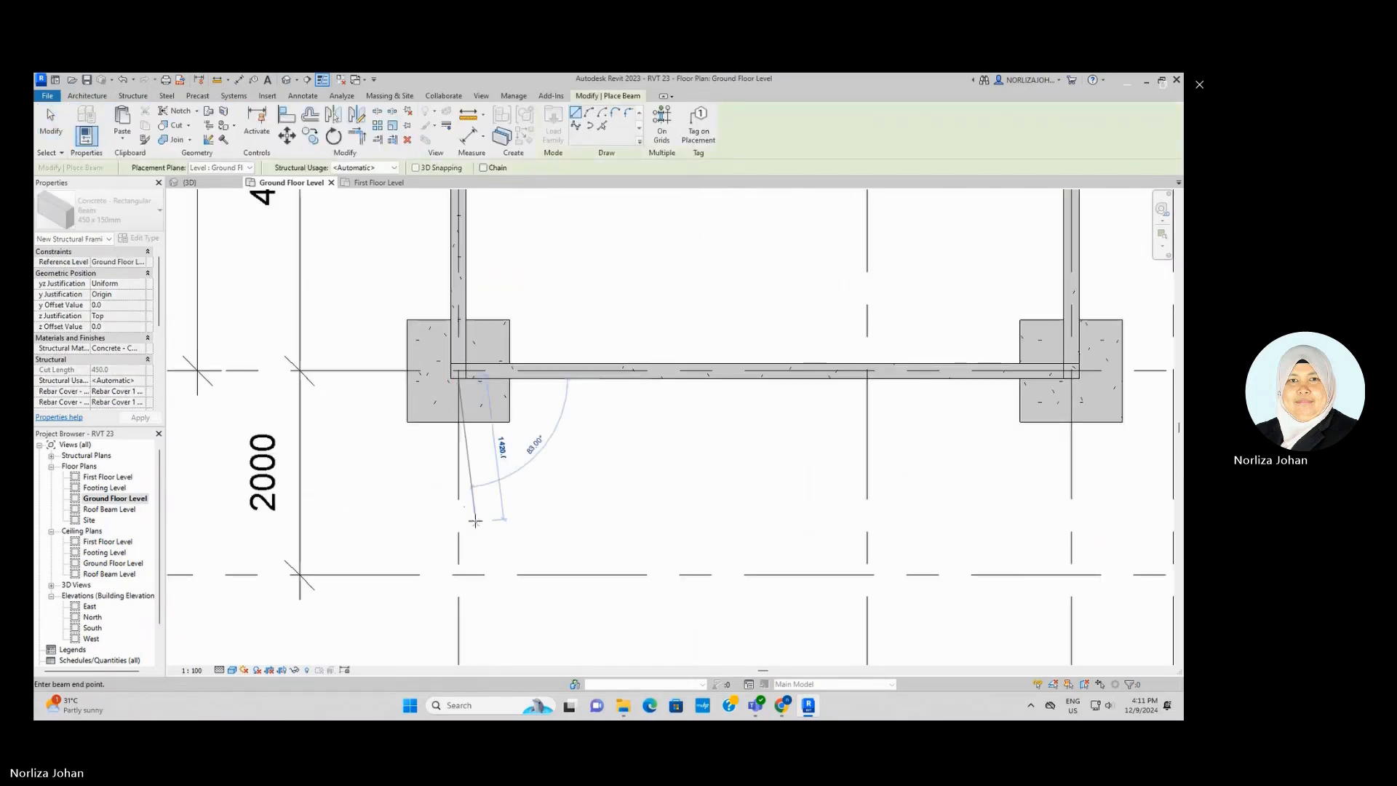
{"action": "left_click", "coordinate": [458, 574]}
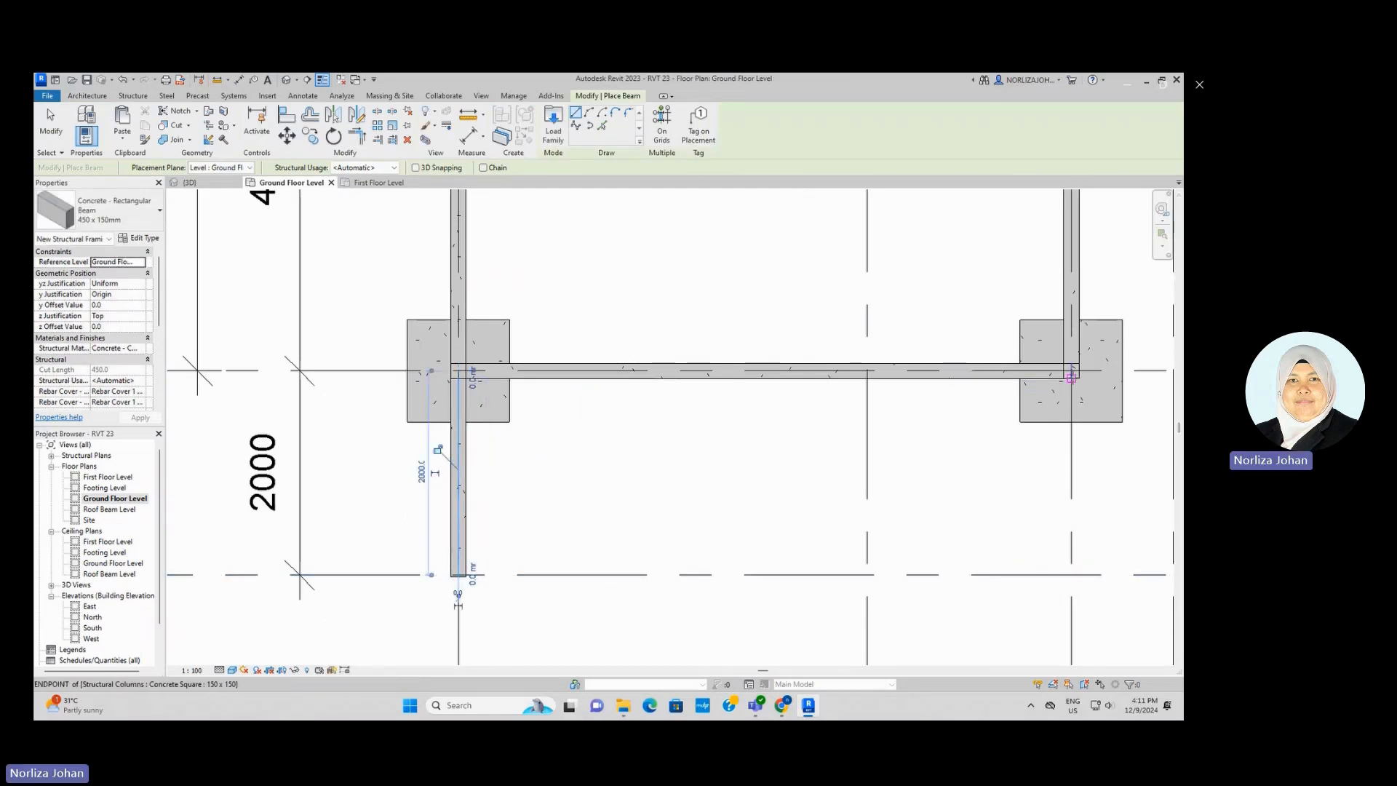
Place a matching beam along grid B from grid 4 to the 2000 mm offset grid line, and a closing beam along that line from grid A to B.
{"action": "left_click", "coordinate": [1071, 372]}
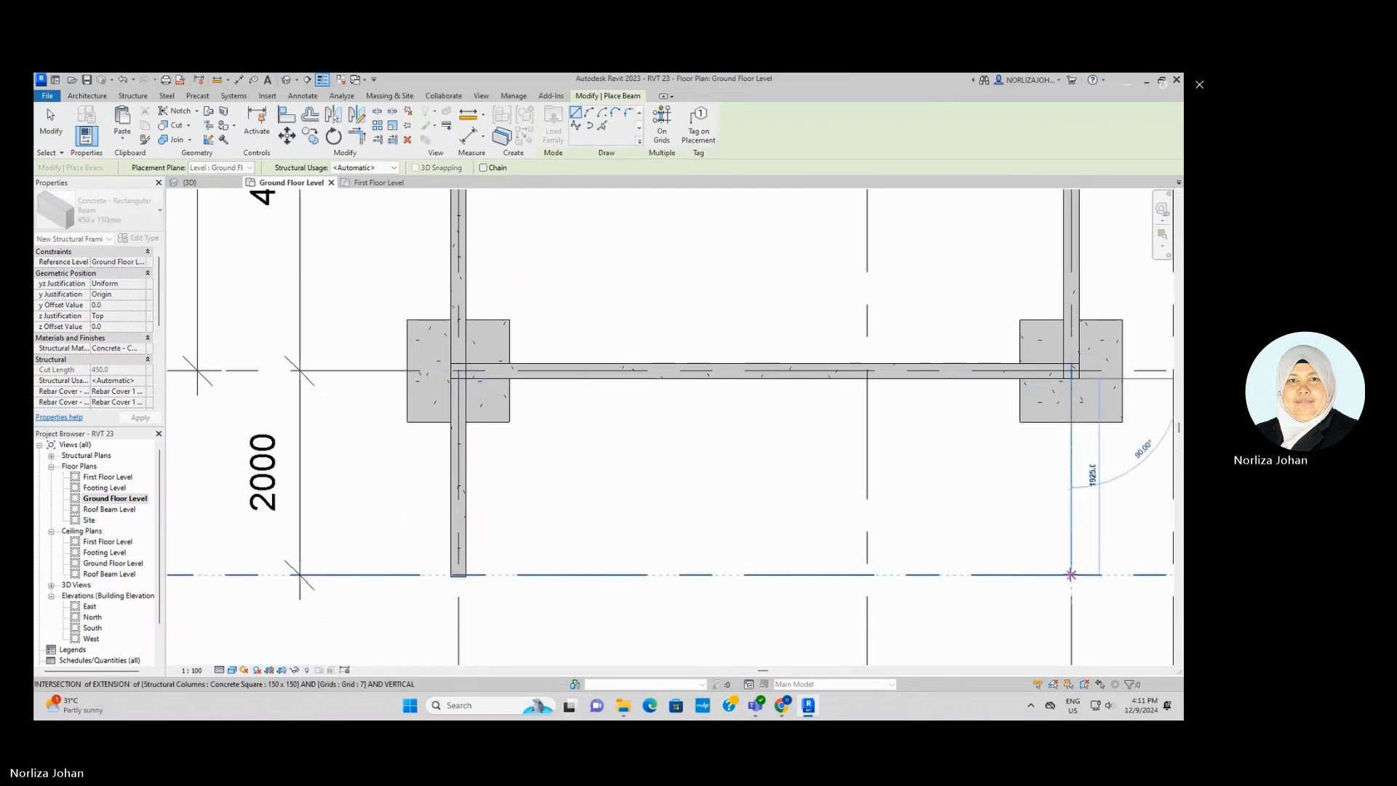
{"action": "left_click", "coordinate": [1071, 574]}
{"action": "left_click", "coordinate": [459, 575]}
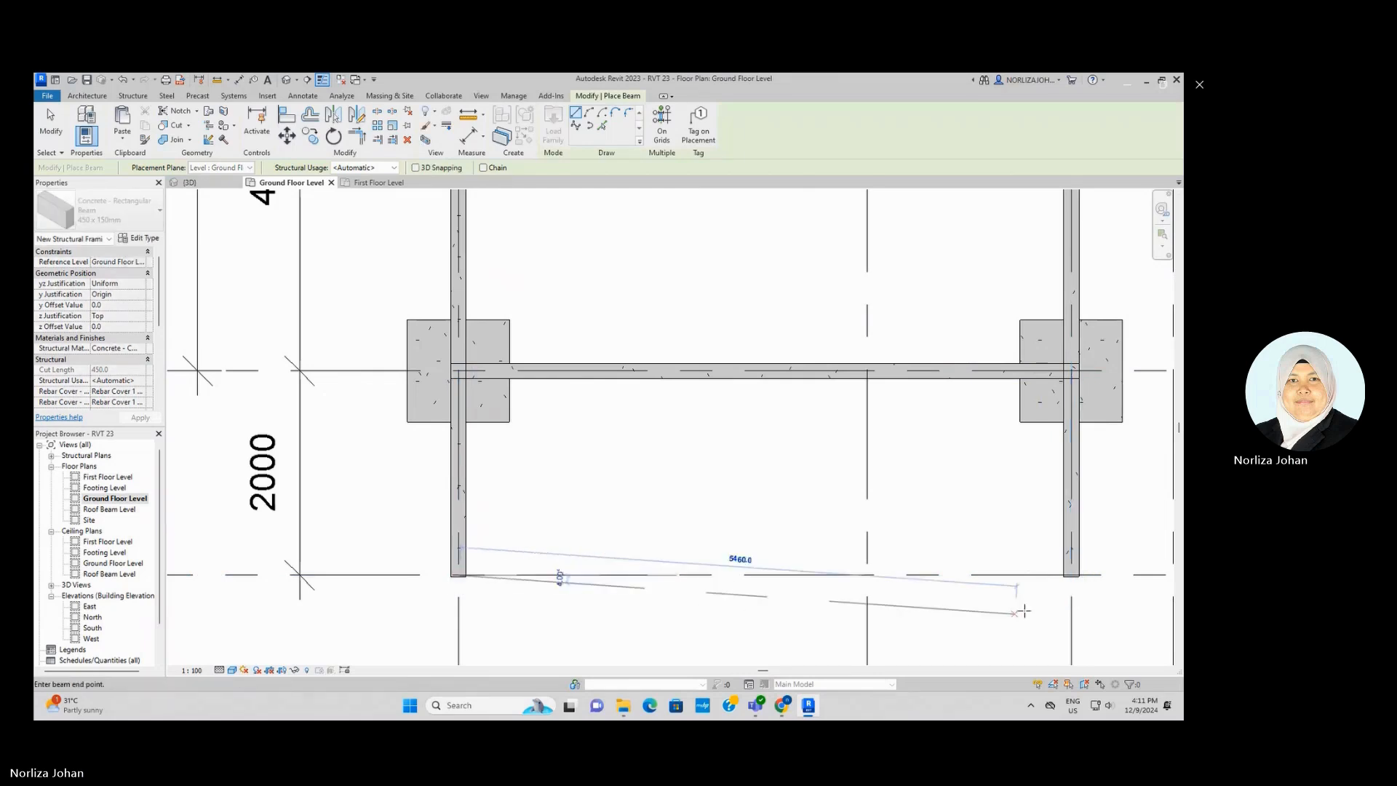
{"action": "left_click", "coordinate": [1070, 574]}
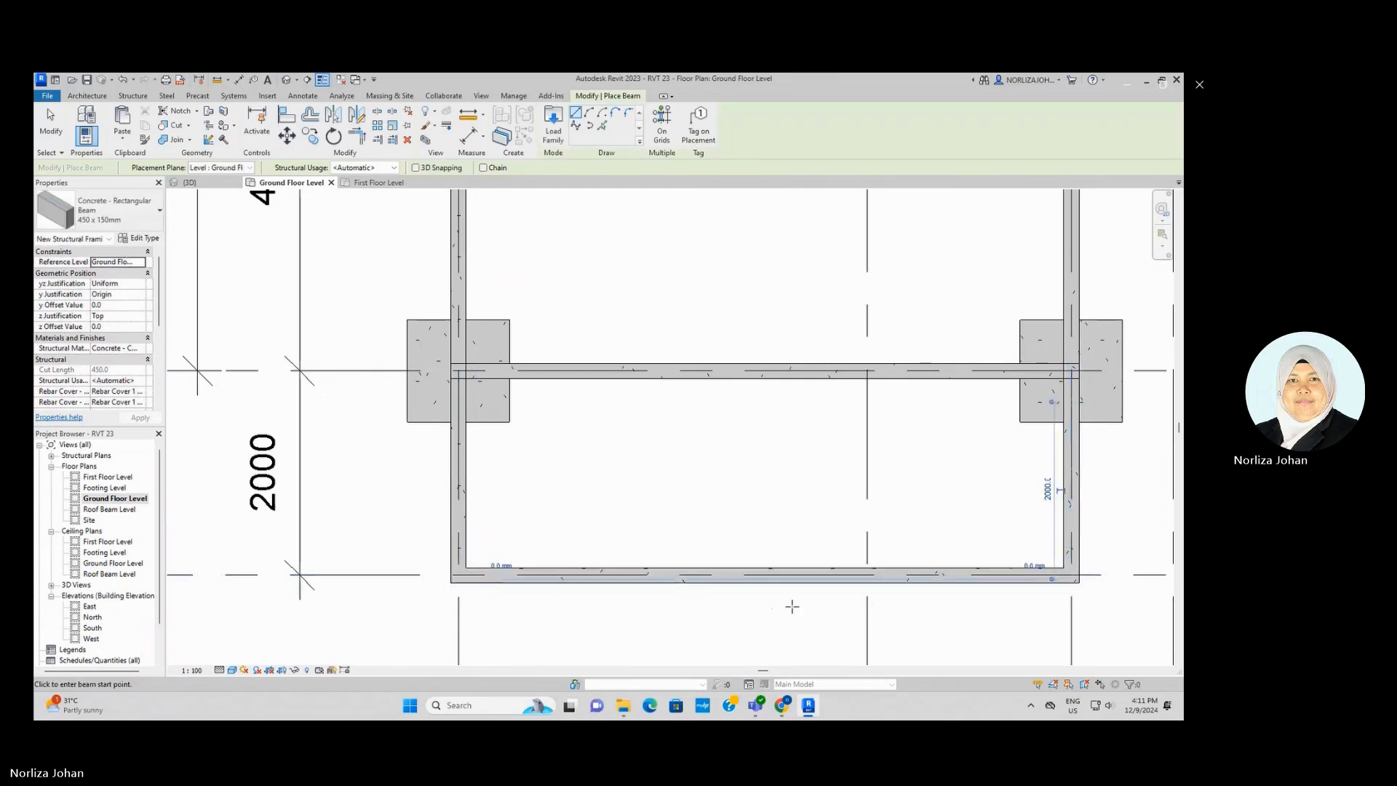
Place a 450 x 150mm beam along grid 4 from the grid B column to the grid line 1000 mm outside grid B.
{"action": "scroll", "coordinate": [788, 602], "scroll_direction": "down", "scroll_amount": 5}
{"action": "scroll", "coordinate": [831, 535], "scroll_direction": "up", "scroll_amount": 2}
{"action": "scroll", "coordinate": [598, 527], "scroll_direction": "up", "scroll_amount": 4}
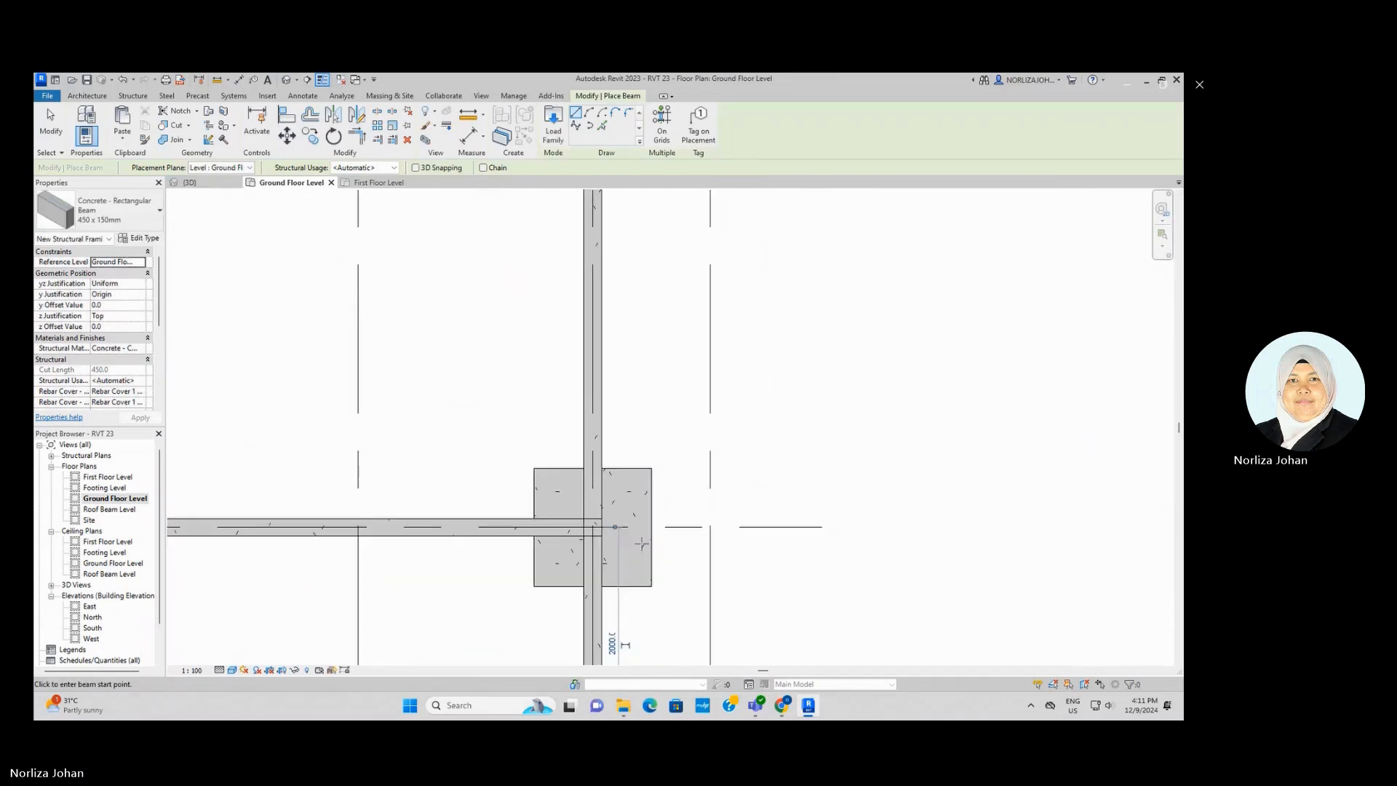
{"action": "left_click", "coordinate": [601, 526]}
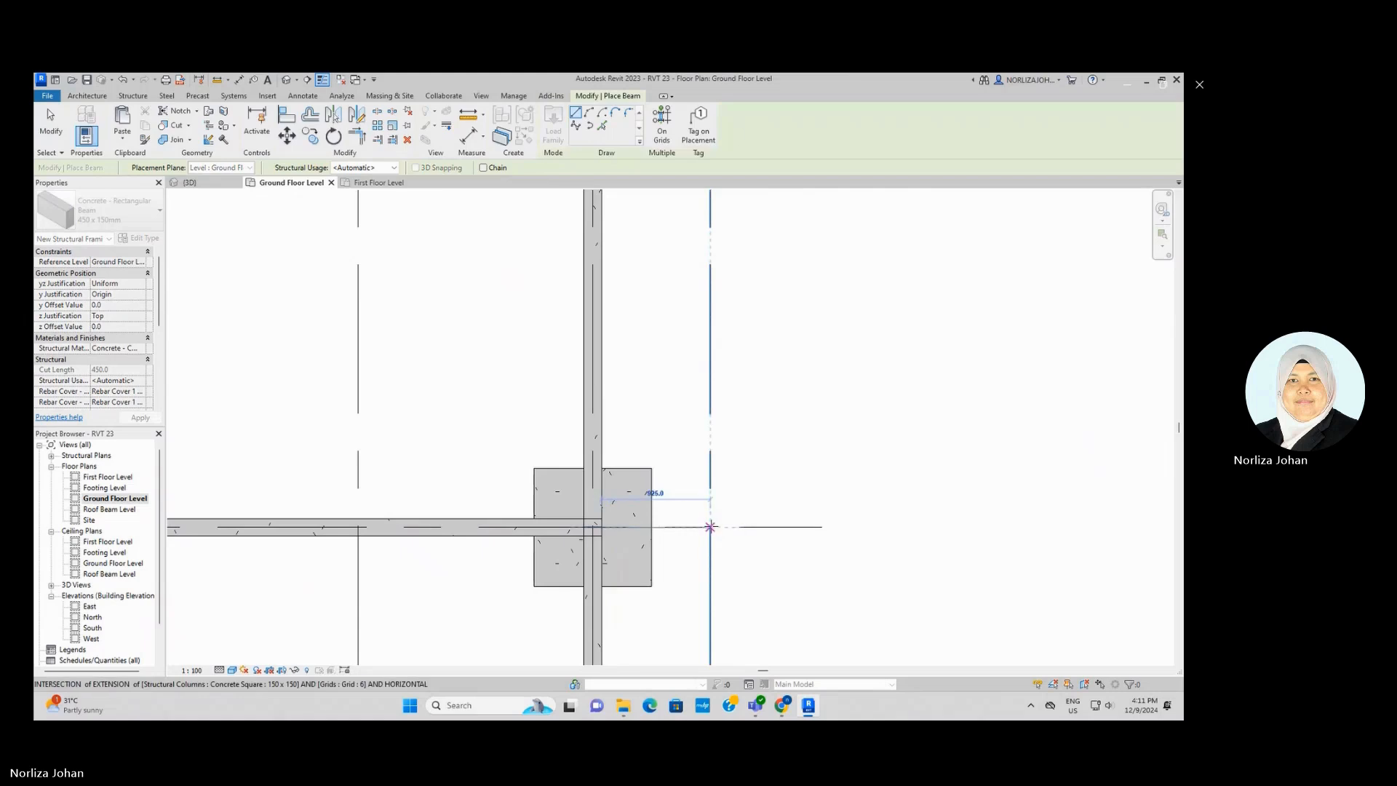
Place a 450 x 150mm beam along grid 3 from the grid B column to the grid line 1000 mm outside grid B.
{"action": "scroll", "coordinate": [717, 602], "scroll_direction": "down", "scroll_amount": 3}
{"action": "scroll", "coordinate": [716, 603], "scroll_direction": "down", "scroll_amount": 2}
{"action": "scroll", "coordinate": [698, 574], "scroll_direction": "up", "scroll_amount": 6}
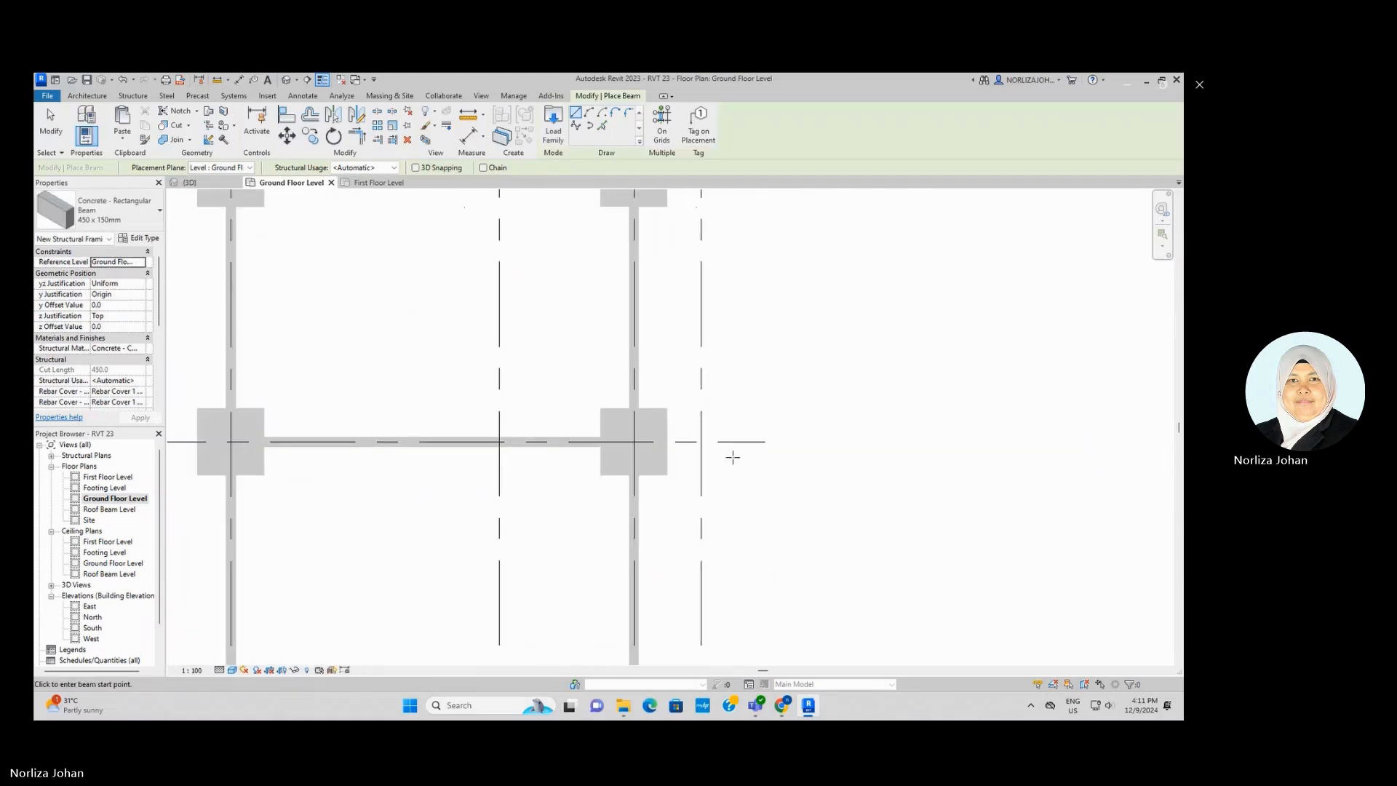
{"action": "left_click", "coordinate": [569, 431]}
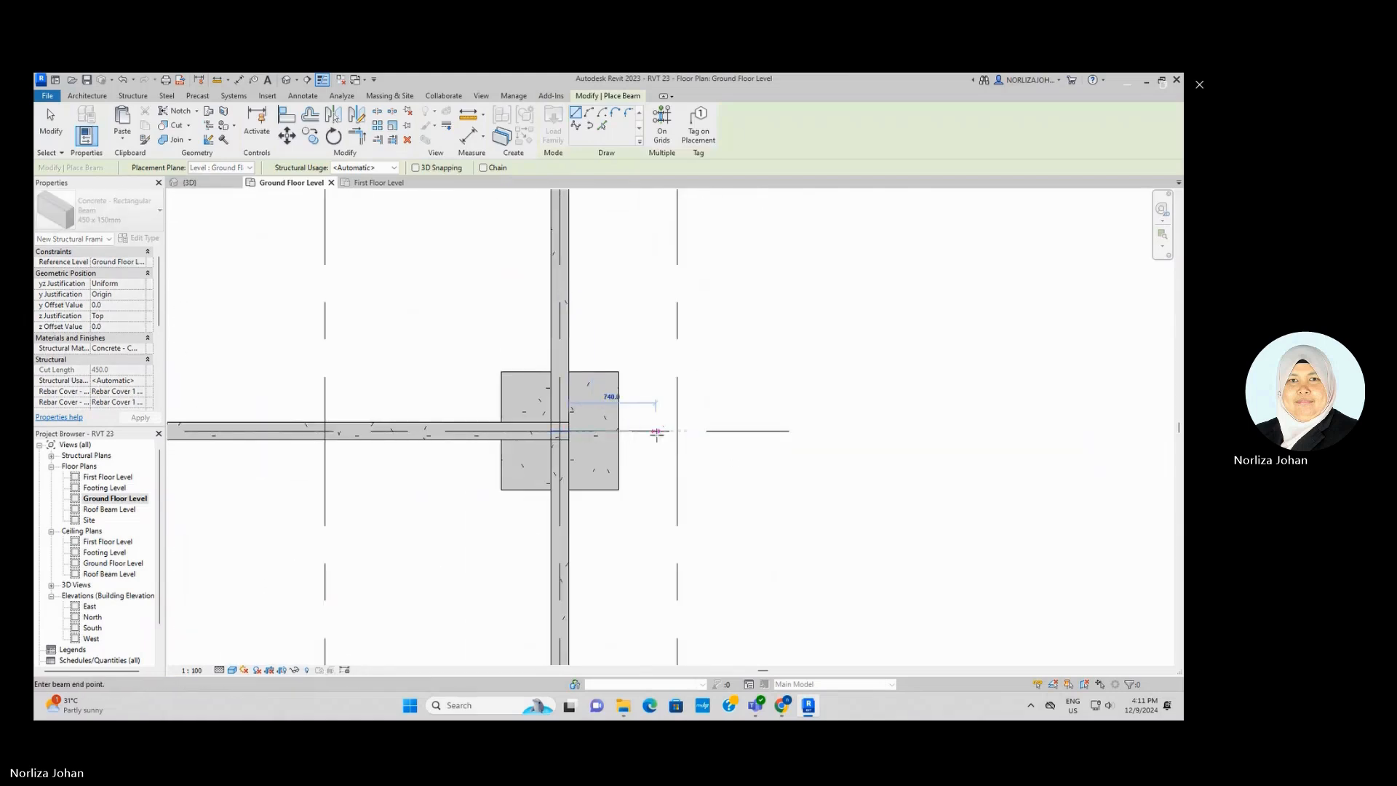
{"action": "left_click", "coordinate": [677, 431]}
Place a 450 x 150mm beam along grid 2 from the grid B column to the grid line 1000 mm outside grid B.
{"action": "scroll", "coordinate": [655, 582], "scroll_direction": "down", "scroll_amount": 4}
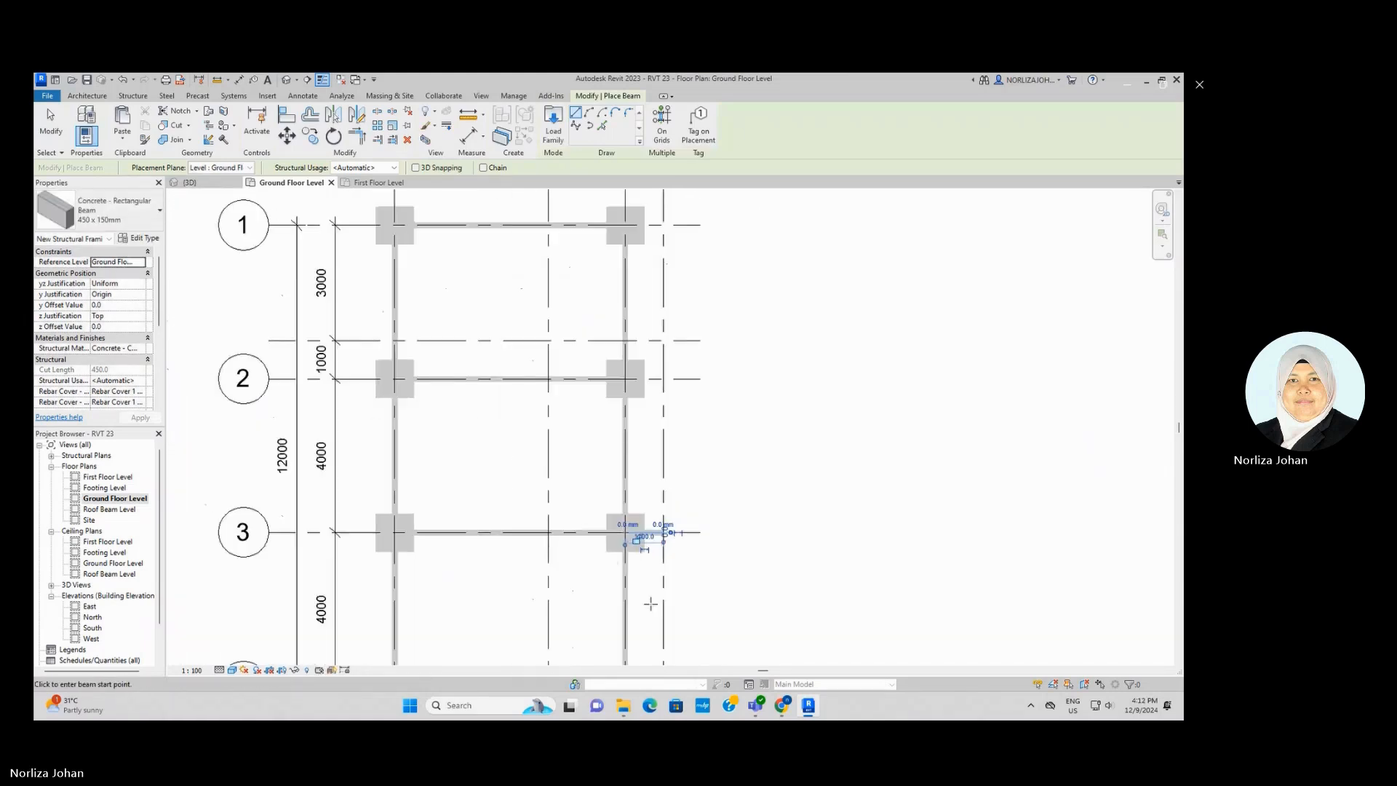
{"action": "scroll", "coordinate": [633, 542], "scroll_direction": "up", "scroll_amount": 5}
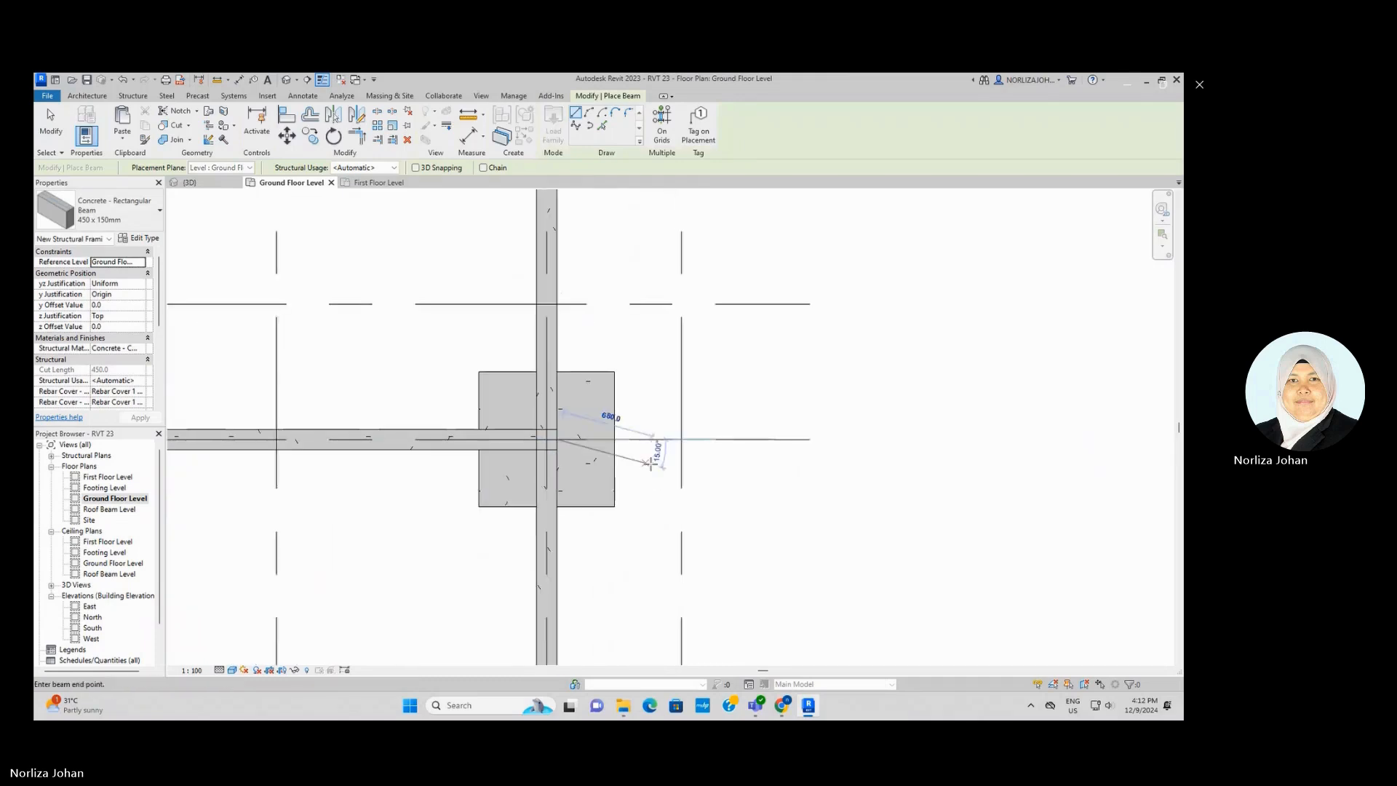
{"action": "left_click", "coordinate": [558, 439]}
{"action": "left_click", "coordinate": [682, 439]}
Place a 450 x 150mm beam along the grid line 1000 mm outside grid B, from grid 2 to grid 3.
{"action": "left_click", "coordinate": [682, 438]}
{"action": "scroll", "coordinate": [655, 330], "scroll_direction": "down", "scroll_amount": 4}
{"action": "scroll", "coordinate": [673, 553], "scroll_direction": "up", "scroll_amount": 5}
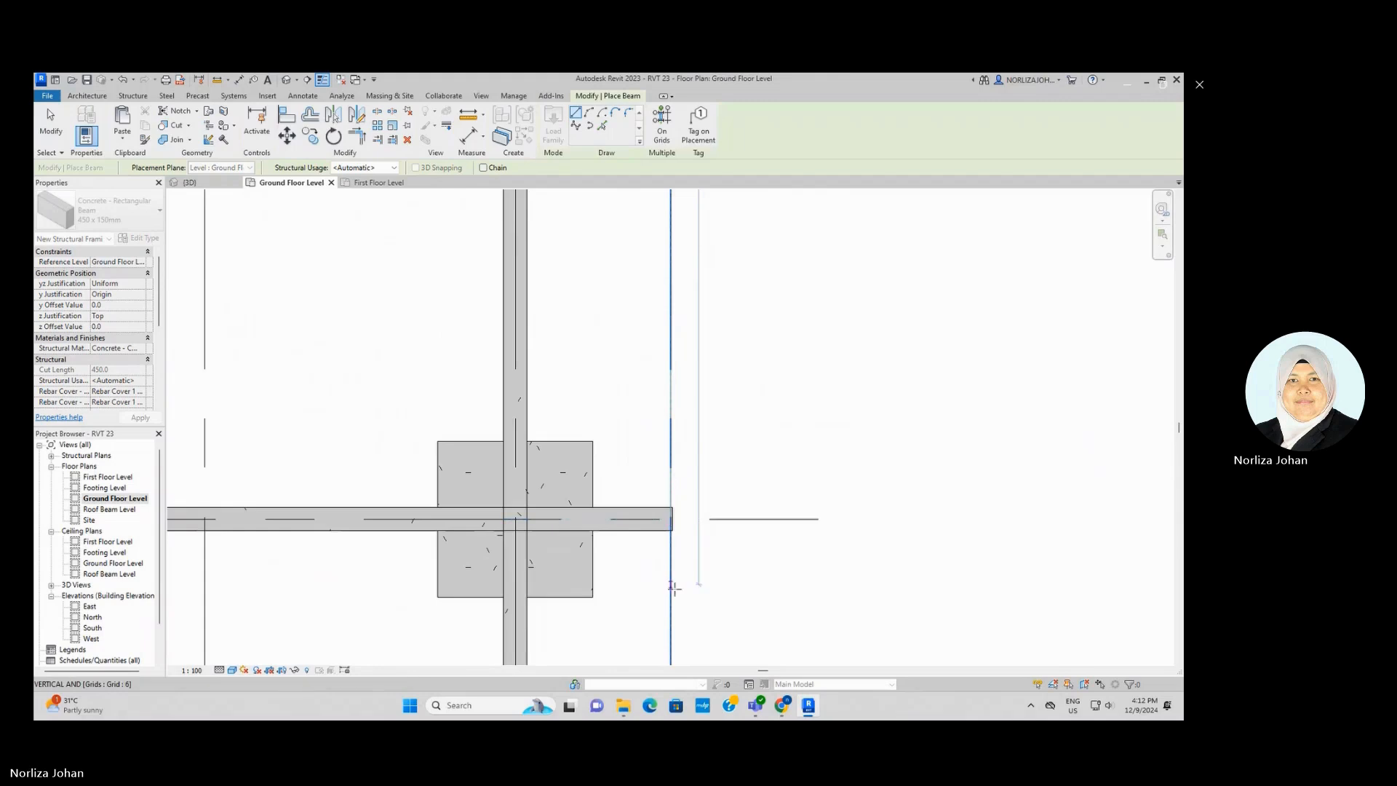
{"action": "scroll", "coordinate": [669, 539], "scroll_direction": "down", "scroll_amount": 3}
{"action": "scroll", "coordinate": [670, 260], "scroll_direction": "up", "scroll_amount": 3}
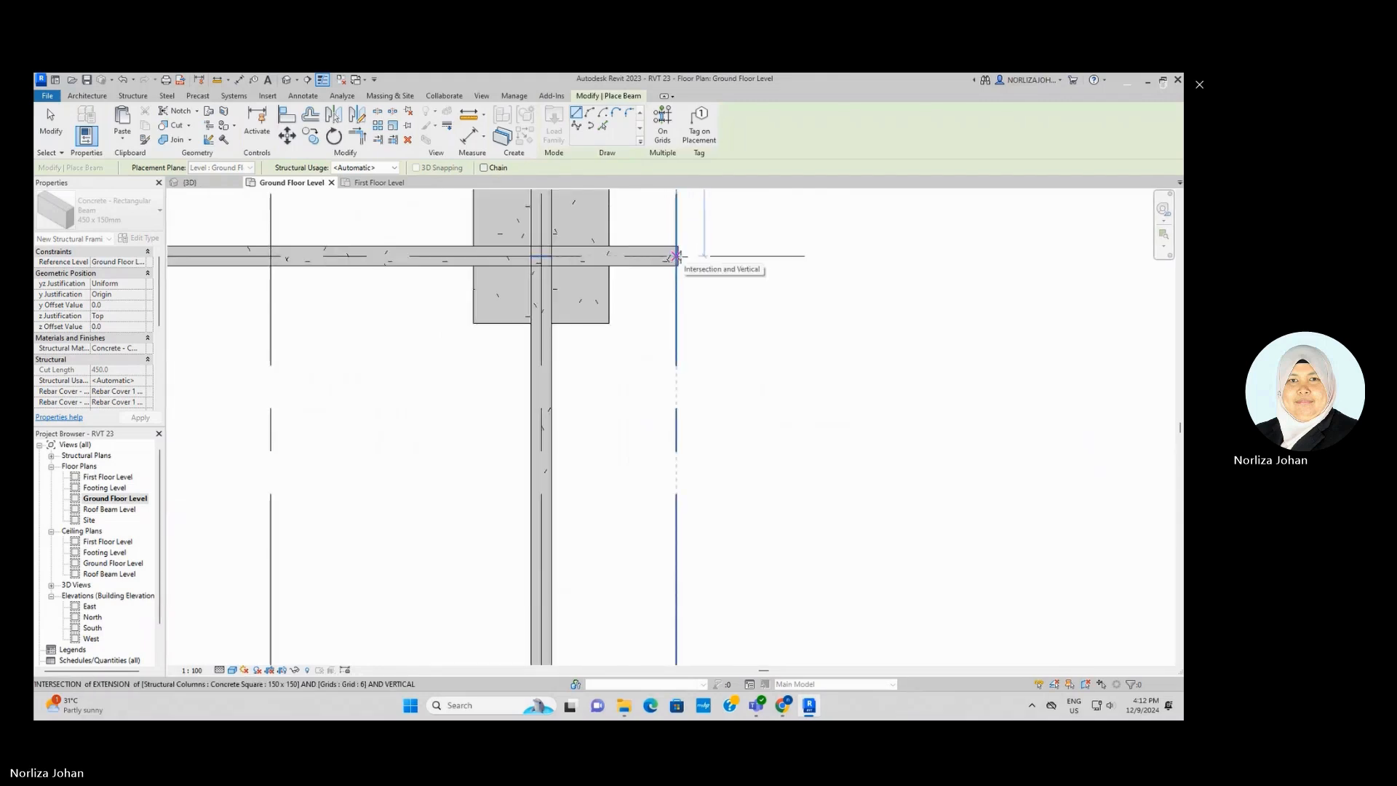
{"action": "left_click", "coordinate": [676, 256]}
Place a 450 x 150mm beam along the grid line 1000 mm outside grid B, from grid 3 to grid 4.
{"action": "scroll", "coordinate": [688, 282], "scroll_direction": "down", "scroll_amount": 2}
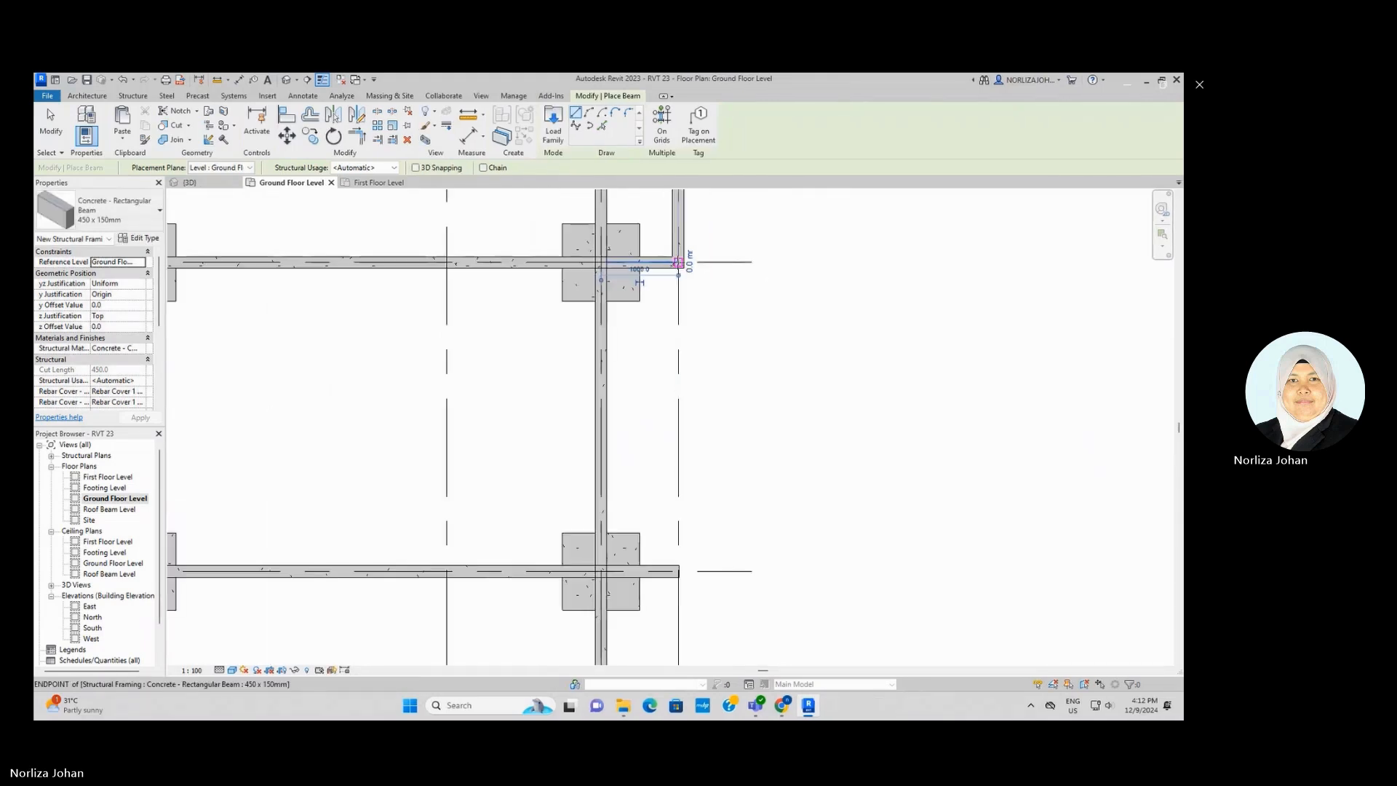
{"action": "left_click", "coordinate": [678, 262]}
{"action": "left_click", "coordinate": [678, 571]}
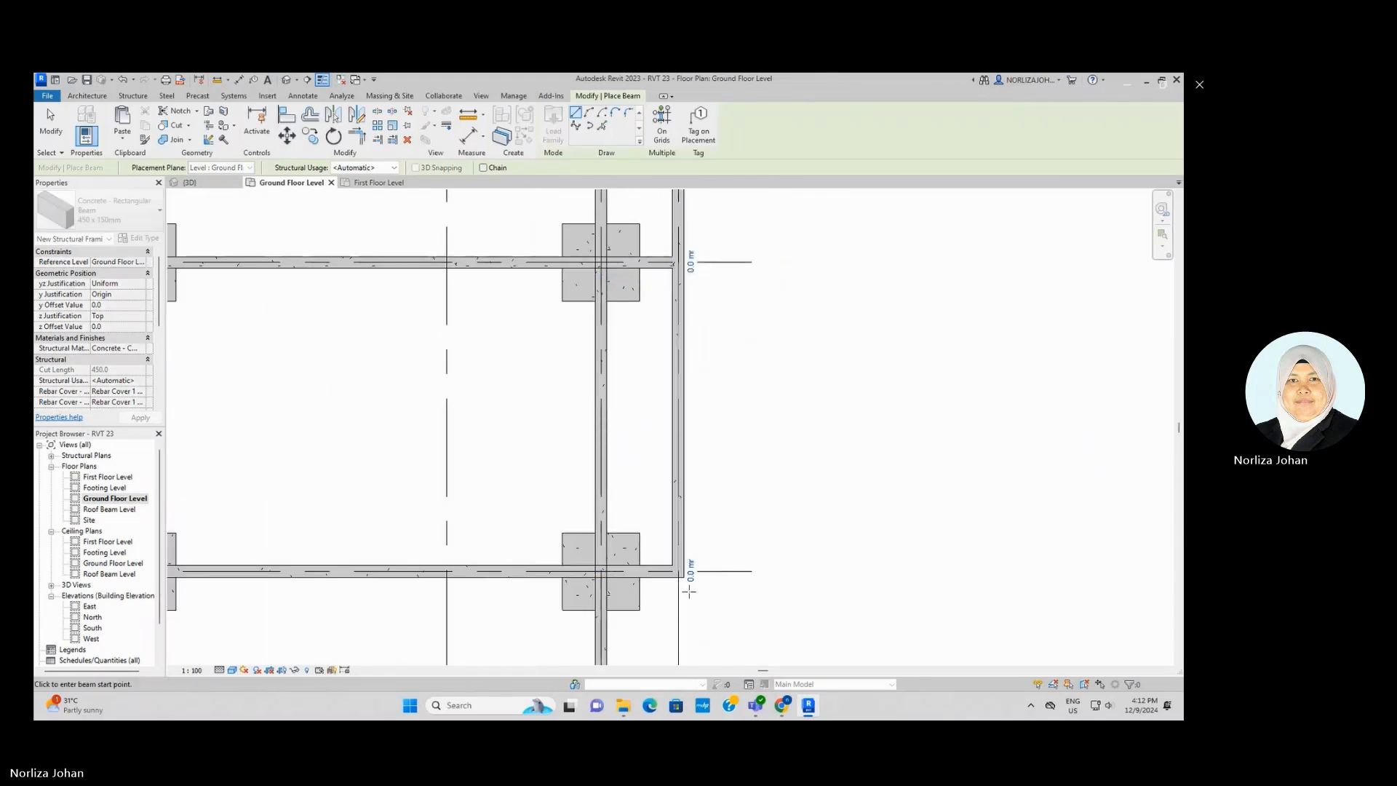
Place a 450 x 150mm beam along grid A from the grid 1 column to the outer grid line 1000 mm beyond grid 1.
{"action": "scroll", "coordinate": [696, 613], "scroll_direction": "down", "scroll_amount": 6}
{"action": "scroll", "coordinate": [643, 401], "scroll_direction": "up", "scroll_amount": 5}
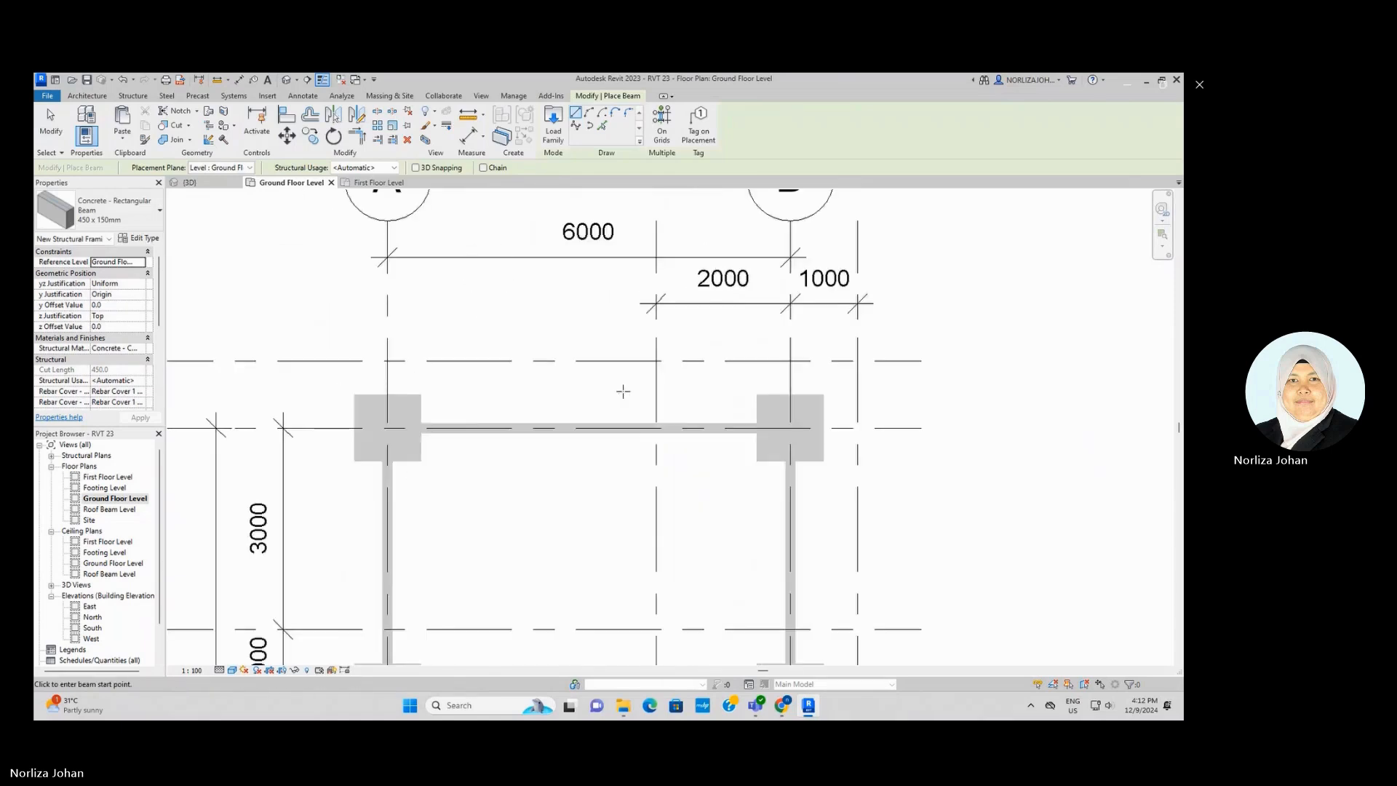
{"action": "left_click", "coordinate": [387, 427]}
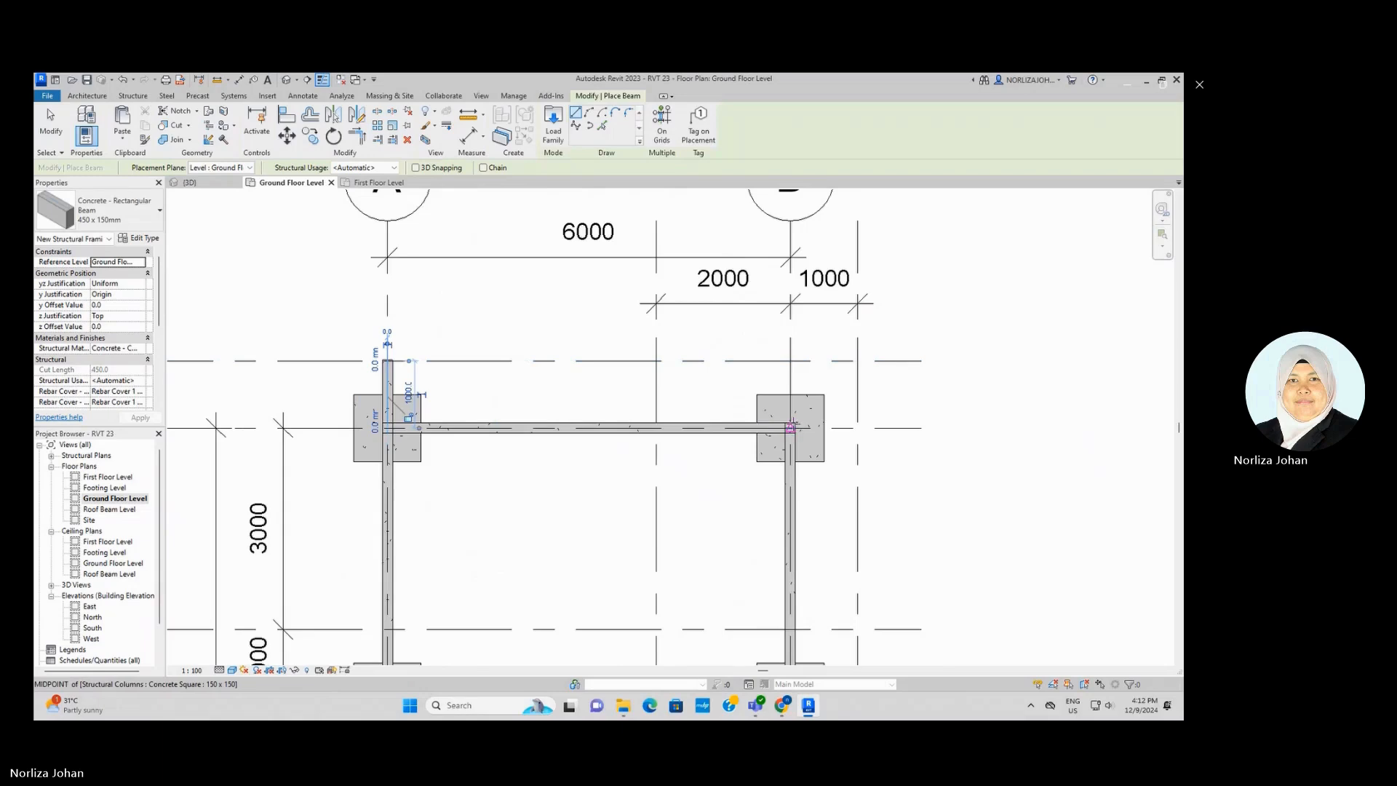
Place a 450 x 150mm beam along grid B from the grid 1 column to the outer grid line 1000 mm beyond grid 1.
{"action": "scroll", "coordinate": [790, 427], "scroll_direction": "up", "scroll_amount": 4}
{"action": "left_click", "coordinate": [787, 422]}
{"action": "scroll", "coordinate": [787, 425], "scroll_direction": "down", "scroll_amount": 3}
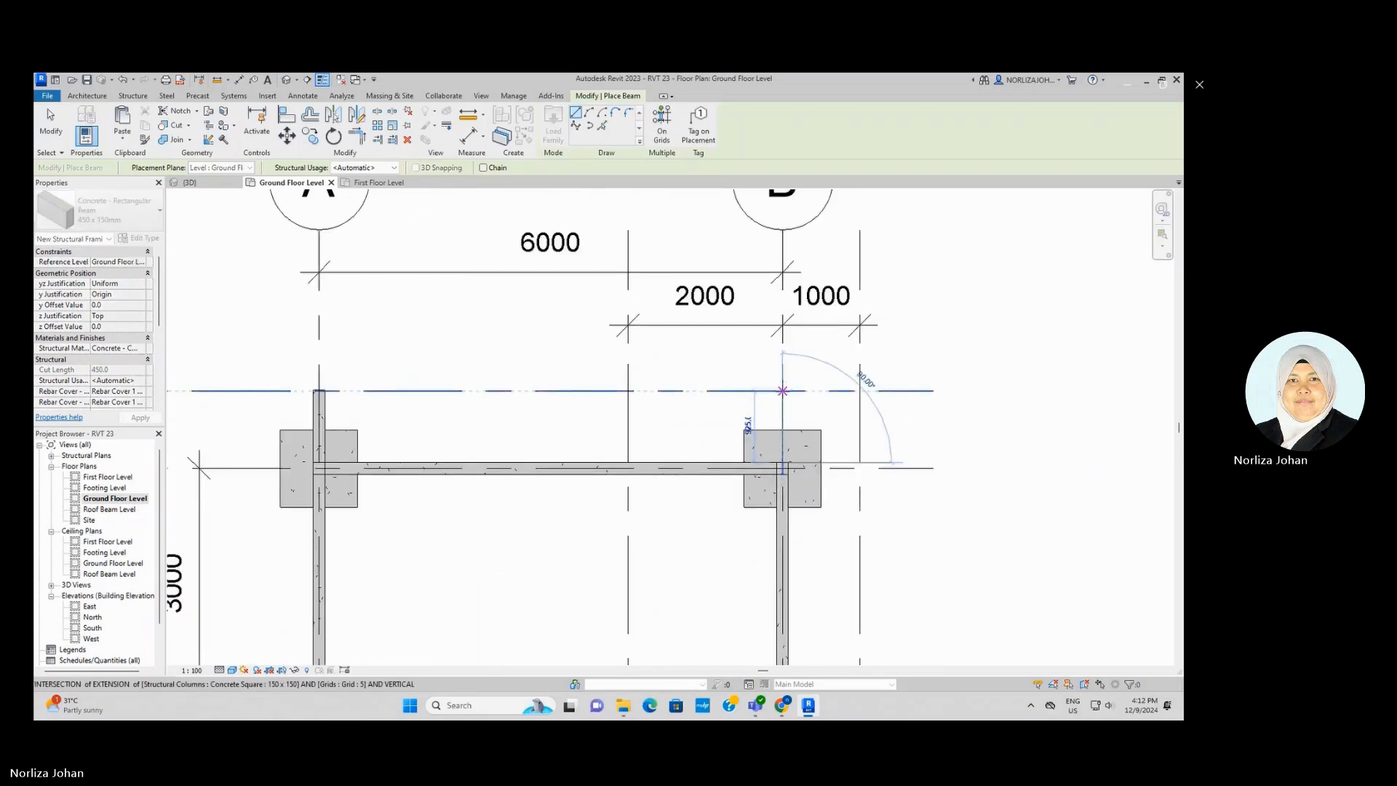
{"action": "left_click", "coordinate": [783, 390]}
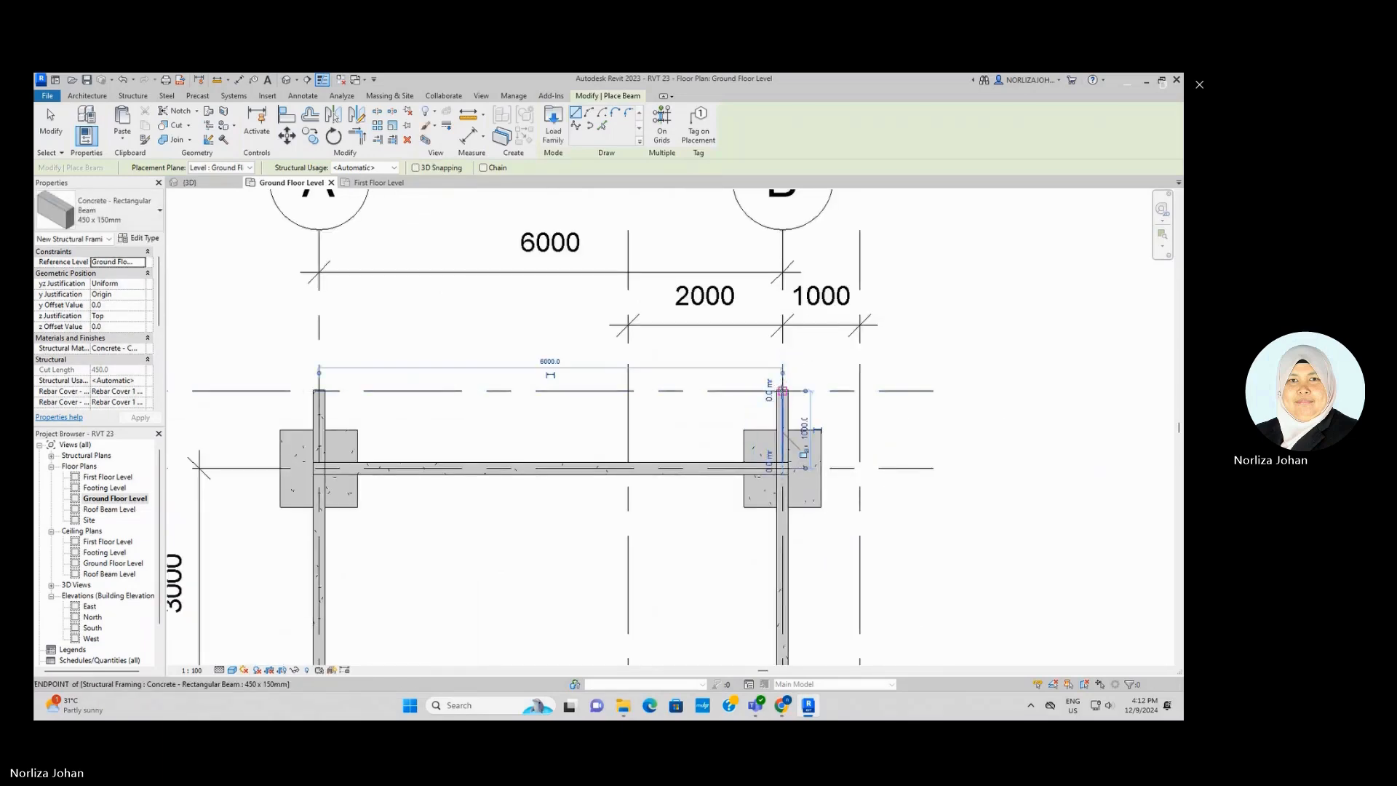
Place a 450 x 150mm beam along the grid line 1000 mm beyond grid 1, from grid B to grid A.
{"action": "left_click", "coordinate": [782, 390]}
{"action": "left_click", "coordinate": [318, 390]}
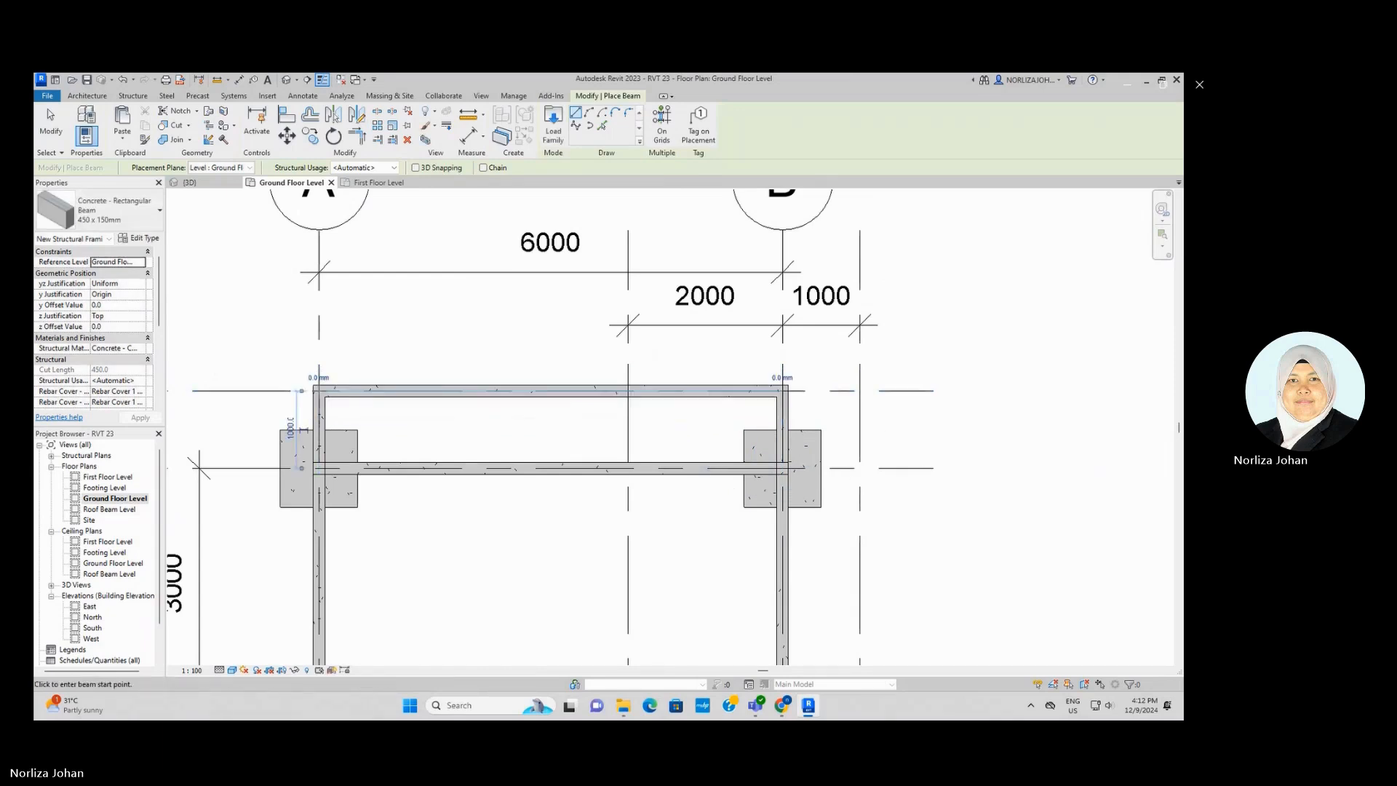
{"action": "key", "text": "Escape"}
{"action": "key", "text": "Escape"}
Examine the ground-floor beam layout in plan, from the beam and column junctions out to the full grid.
{"action": "scroll", "coordinate": [321, 453], "scroll_direction": "up", "scroll_amount": 4}
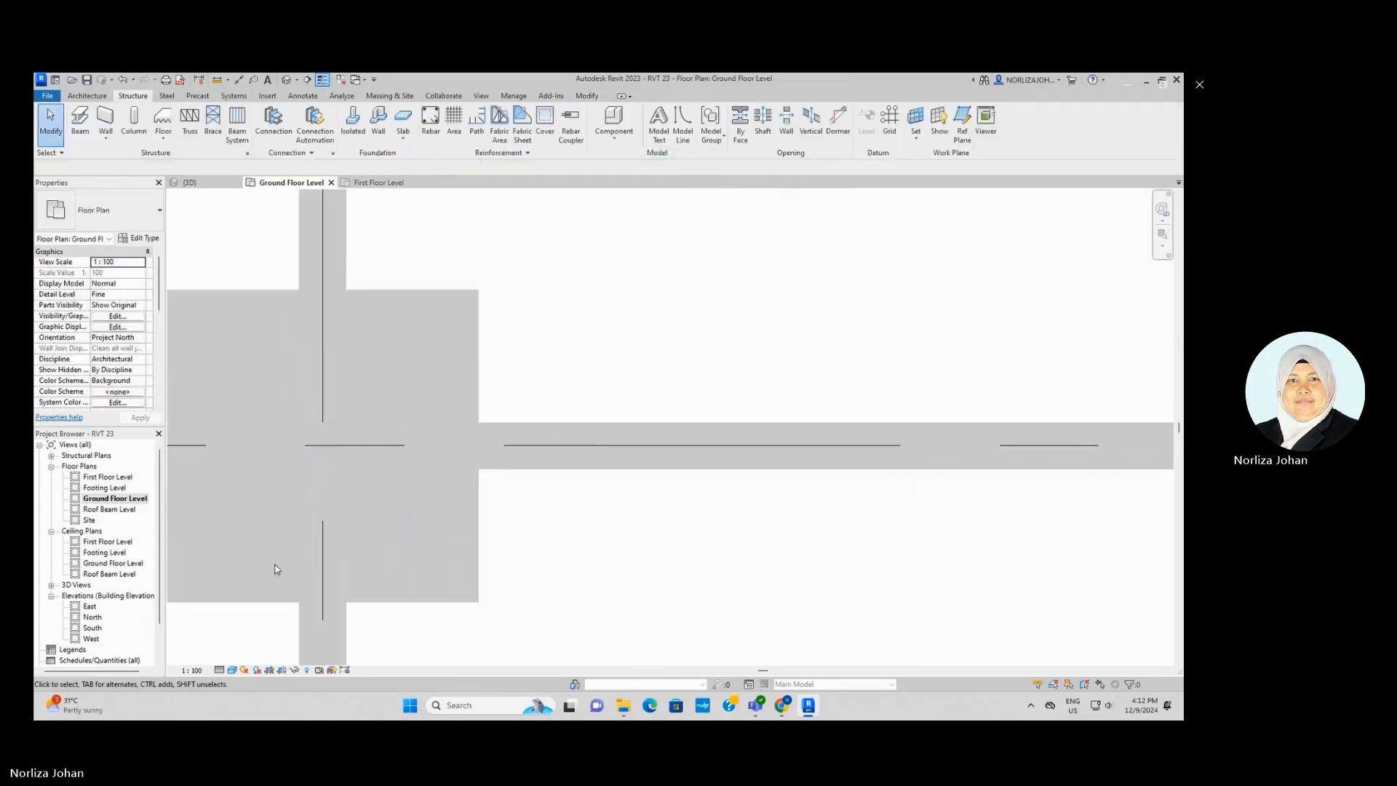
{"action": "scroll", "coordinate": [274, 568], "scroll_direction": "down", "scroll_amount": 2}
{"action": "scroll", "coordinate": [262, 539], "scroll_direction": "down", "scroll_amount": 3}
{"action": "scroll", "coordinate": [808, 524], "scroll_direction": "up", "scroll_amount": 4}
{"action": "scroll", "coordinate": [767, 338], "scroll_direction": "down", "scroll_amount": 4}
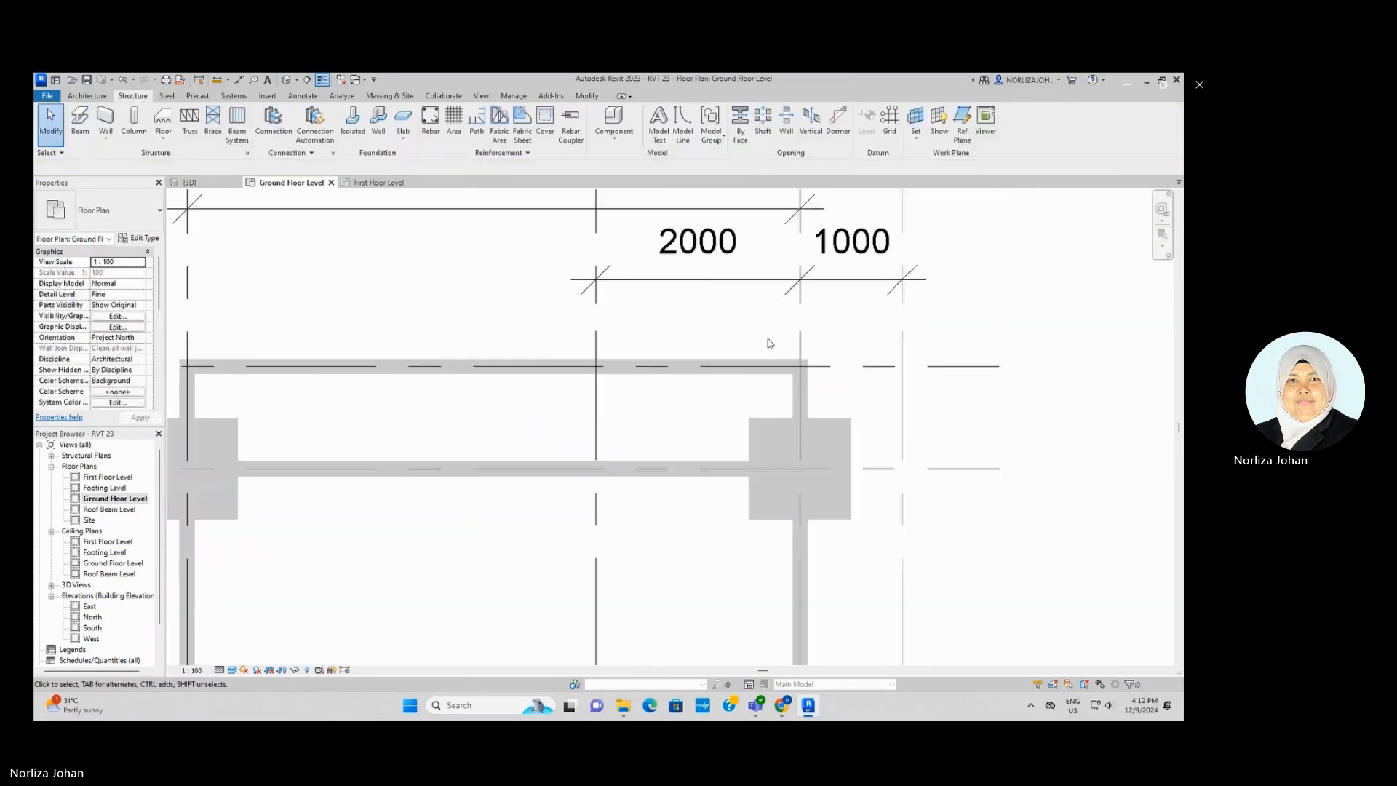
{"action": "scroll", "coordinate": [768, 325], "scroll_direction": "down", "scroll_amount": 5}
{"action": "scroll", "coordinate": [742, 524], "scroll_direction": "up", "scroll_amount": 3}
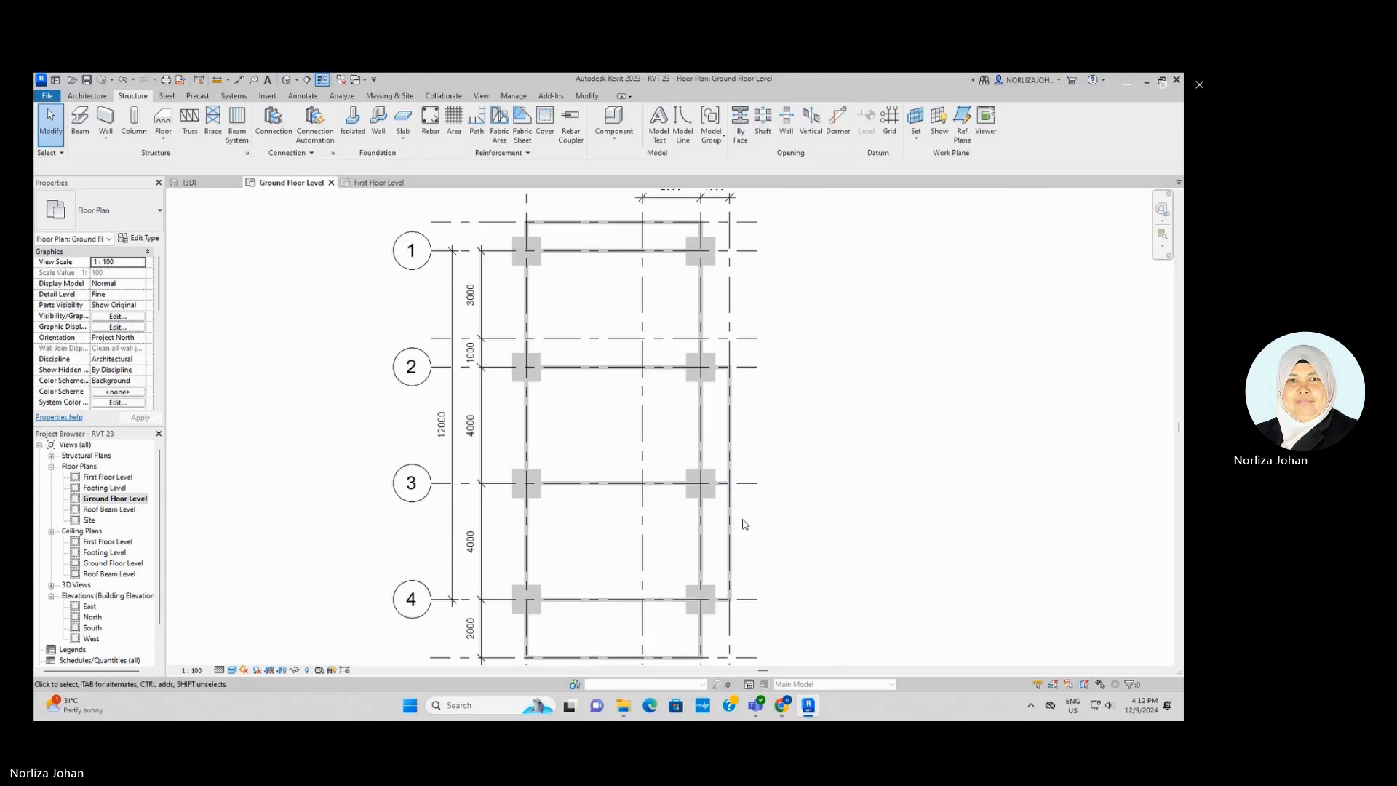
In the 3D view, select all instances of the 450 x 150mm concrete beam and copy them to the clipboard.
{"action": "left_click", "coordinate": [286, 80]}
{"action": "scroll", "coordinate": [568, 514], "scroll_direction": "down", "scroll_amount": 2}
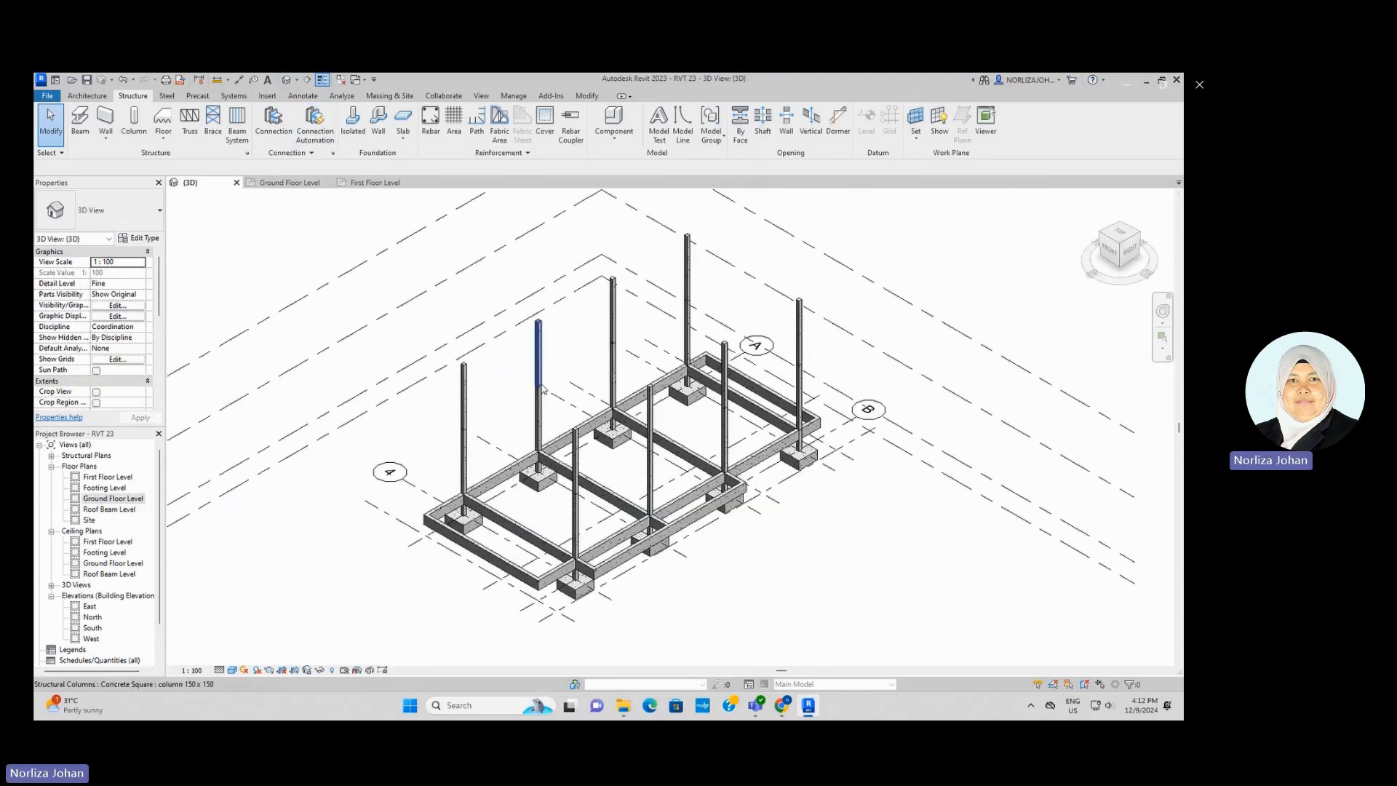
{"action": "left_click", "coordinate": [528, 582]}
{"action": "right_click", "coordinate": [529, 582]}
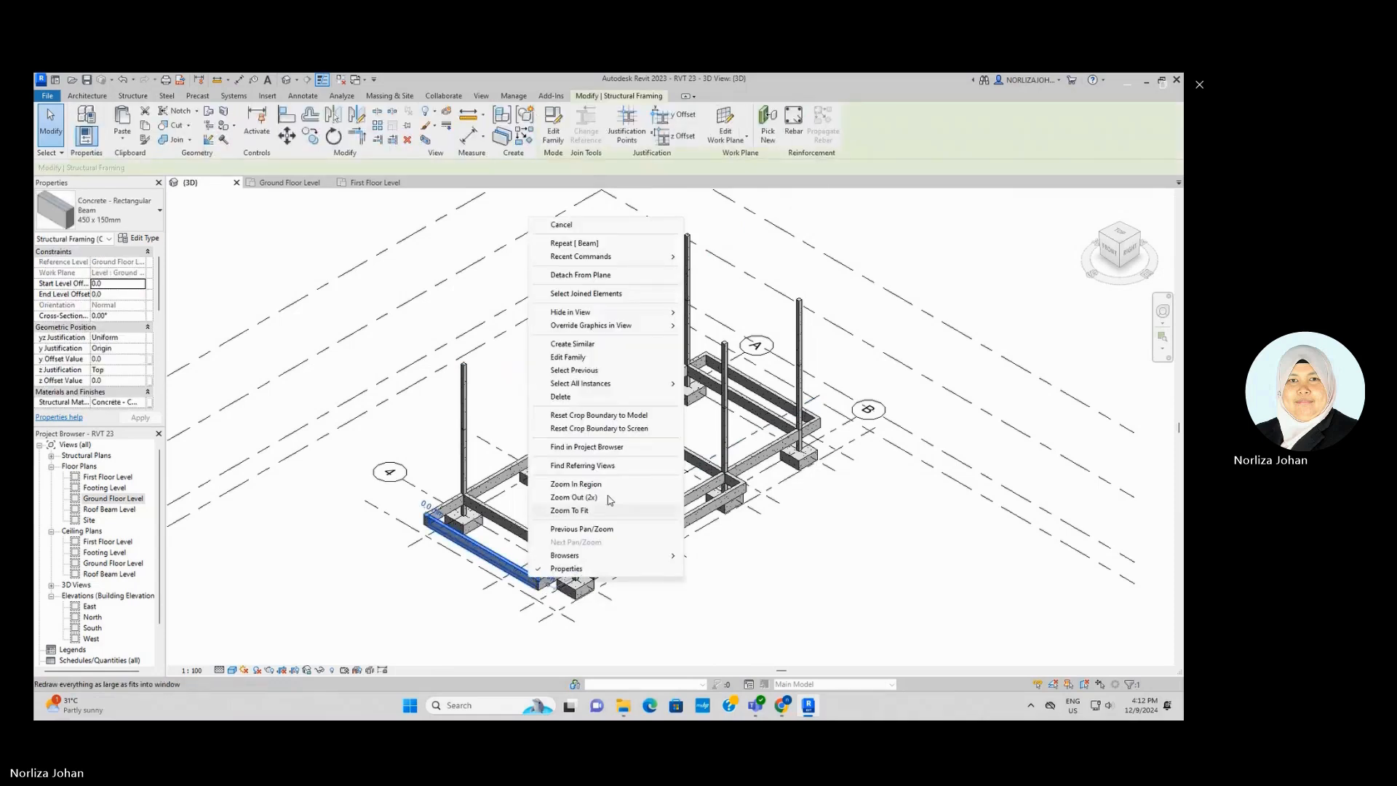
{"action": "mouse_move", "coordinate": [591, 386]}
{"action": "left_click", "coordinate": [702, 385]}
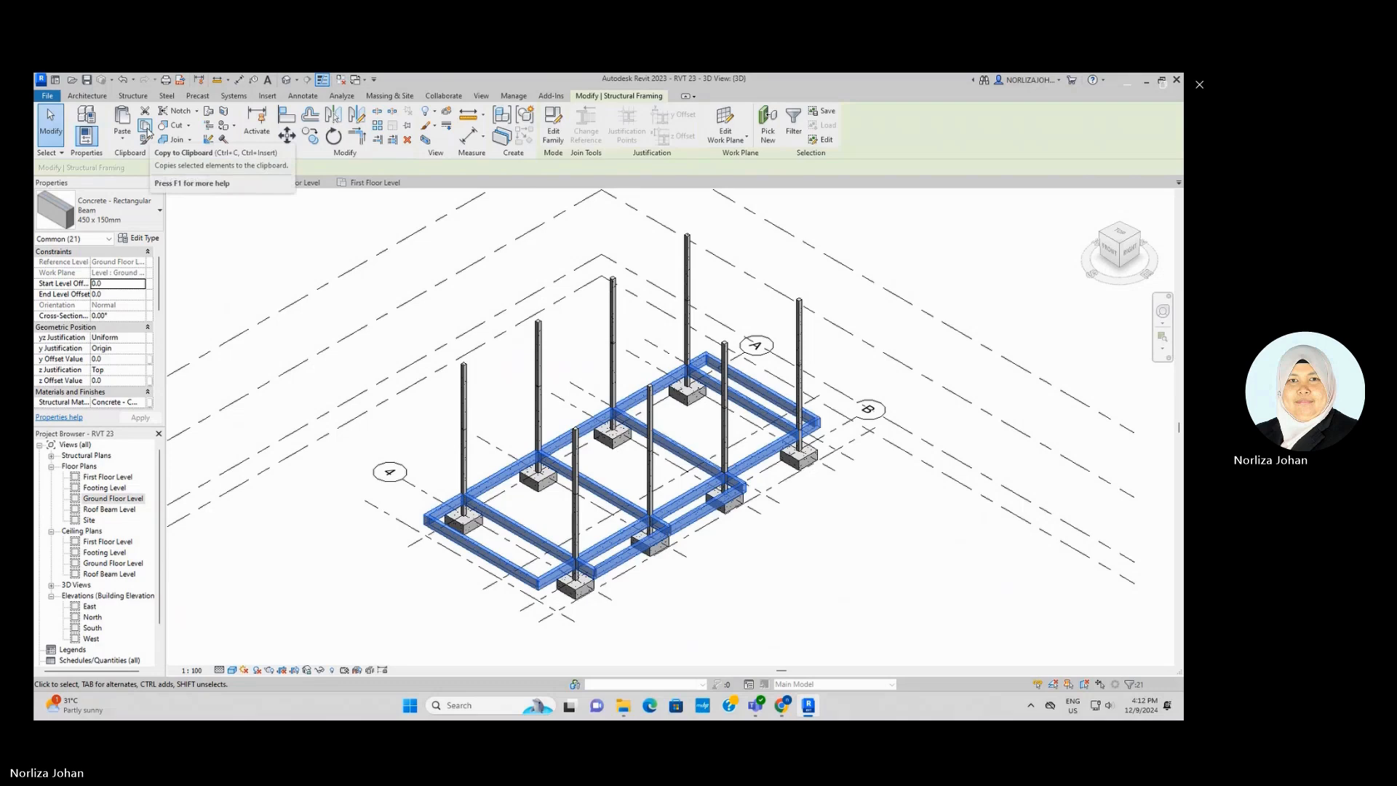
{"action": "left_click", "coordinate": [146, 127]}
Paste the copied beams aligned to the First Floor Level.
{"action": "left_click", "coordinate": [121, 136]}
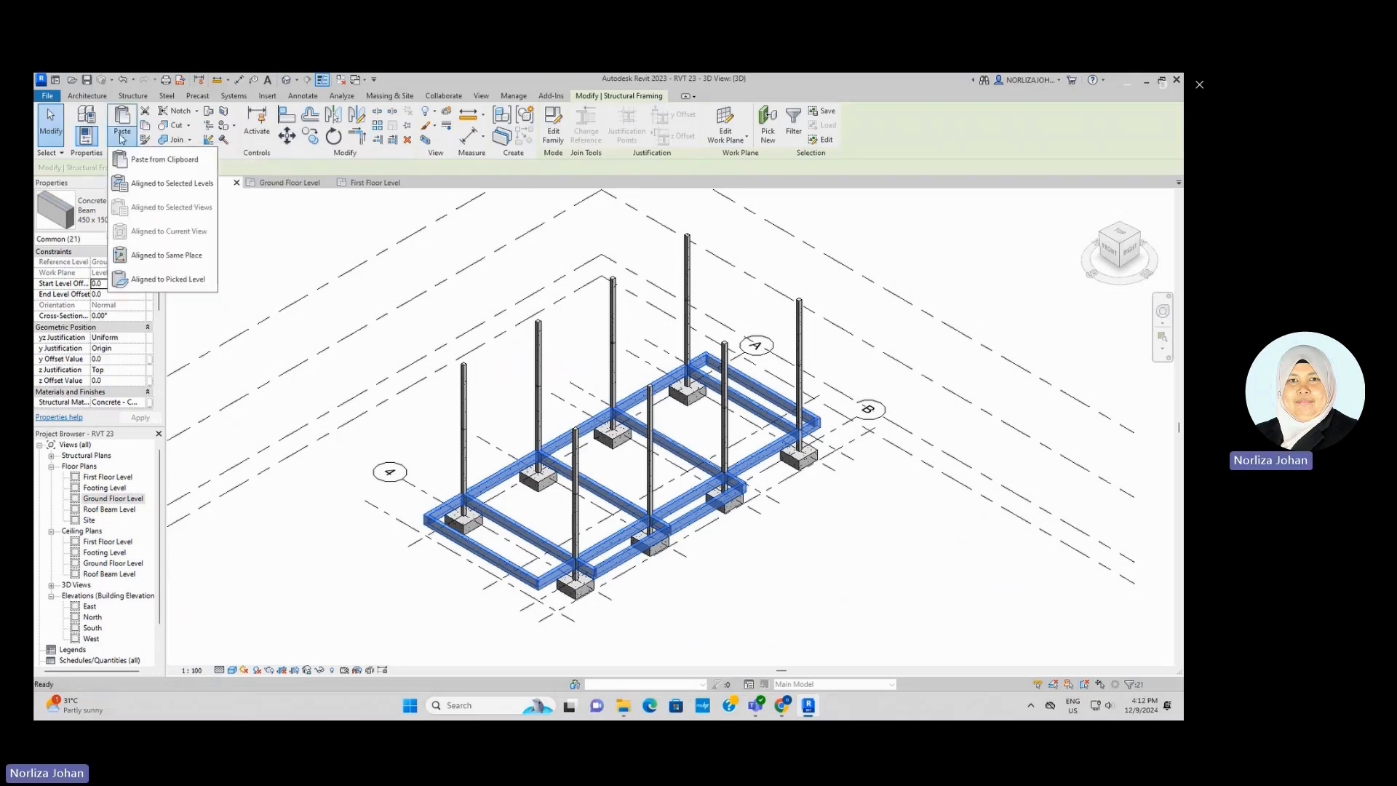
{"action": "left_click", "coordinate": [162, 185]}
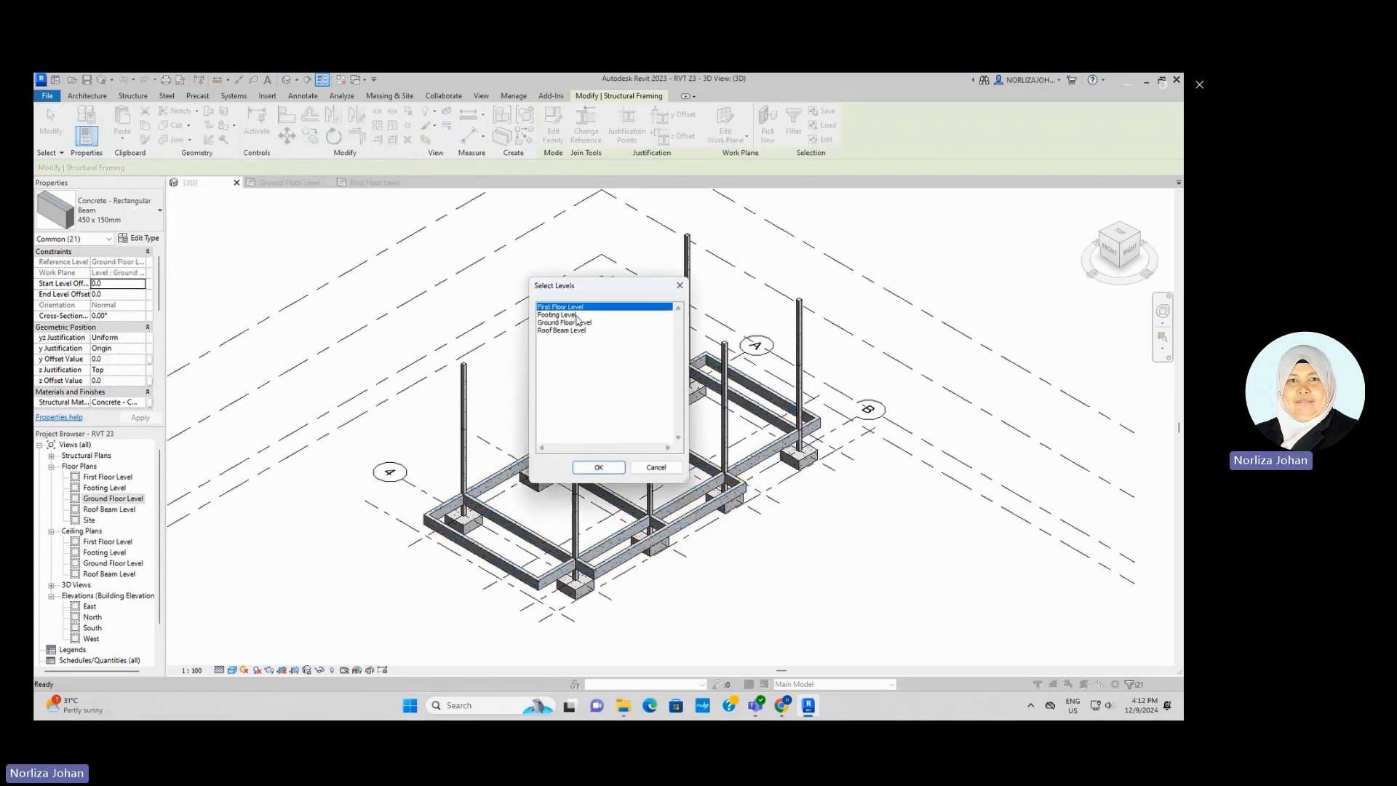
{"action": "left_click", "coordinate": [596, 468]}
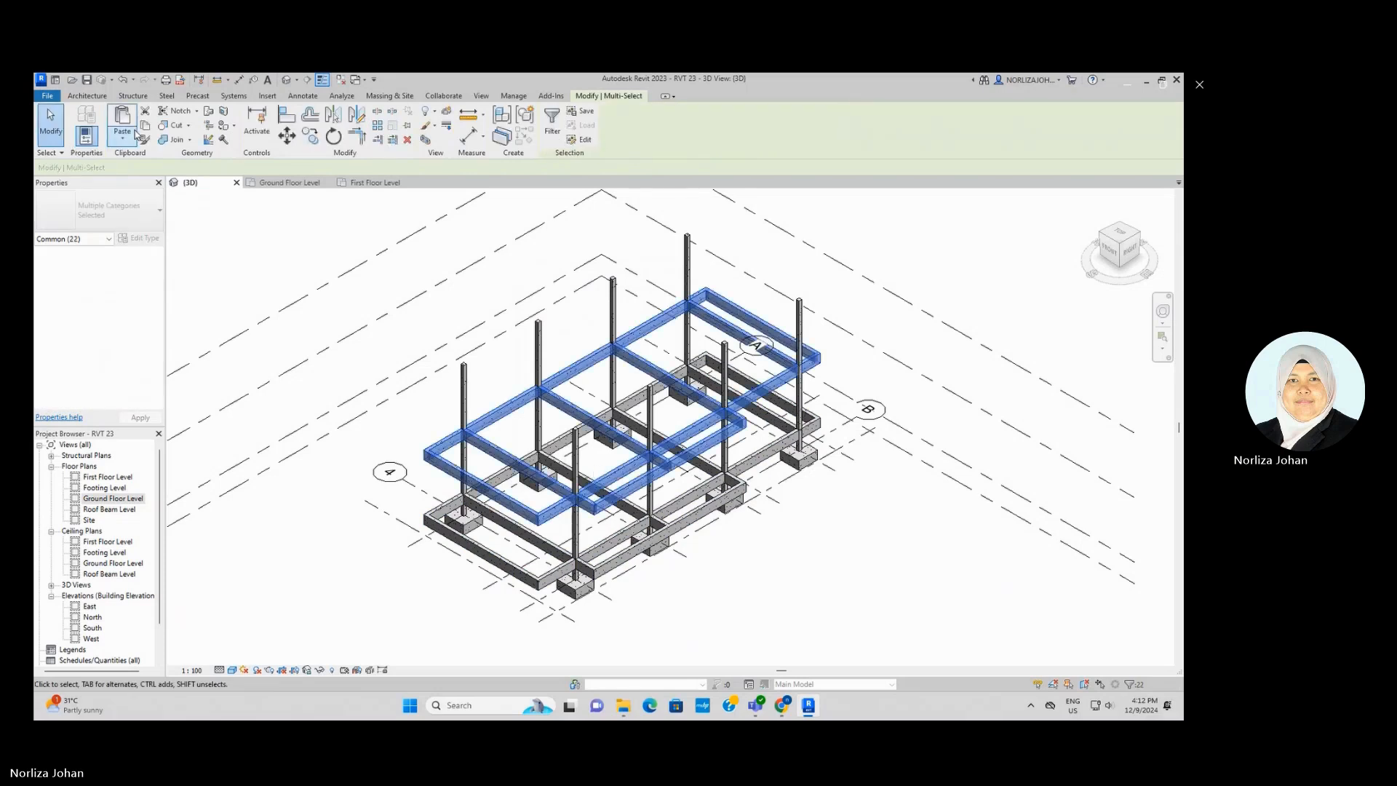
Paste the copied beams aligned to the Roof Beam Level and clear the selection.
{"action": "left_click", "coordinate": [127, 140]}
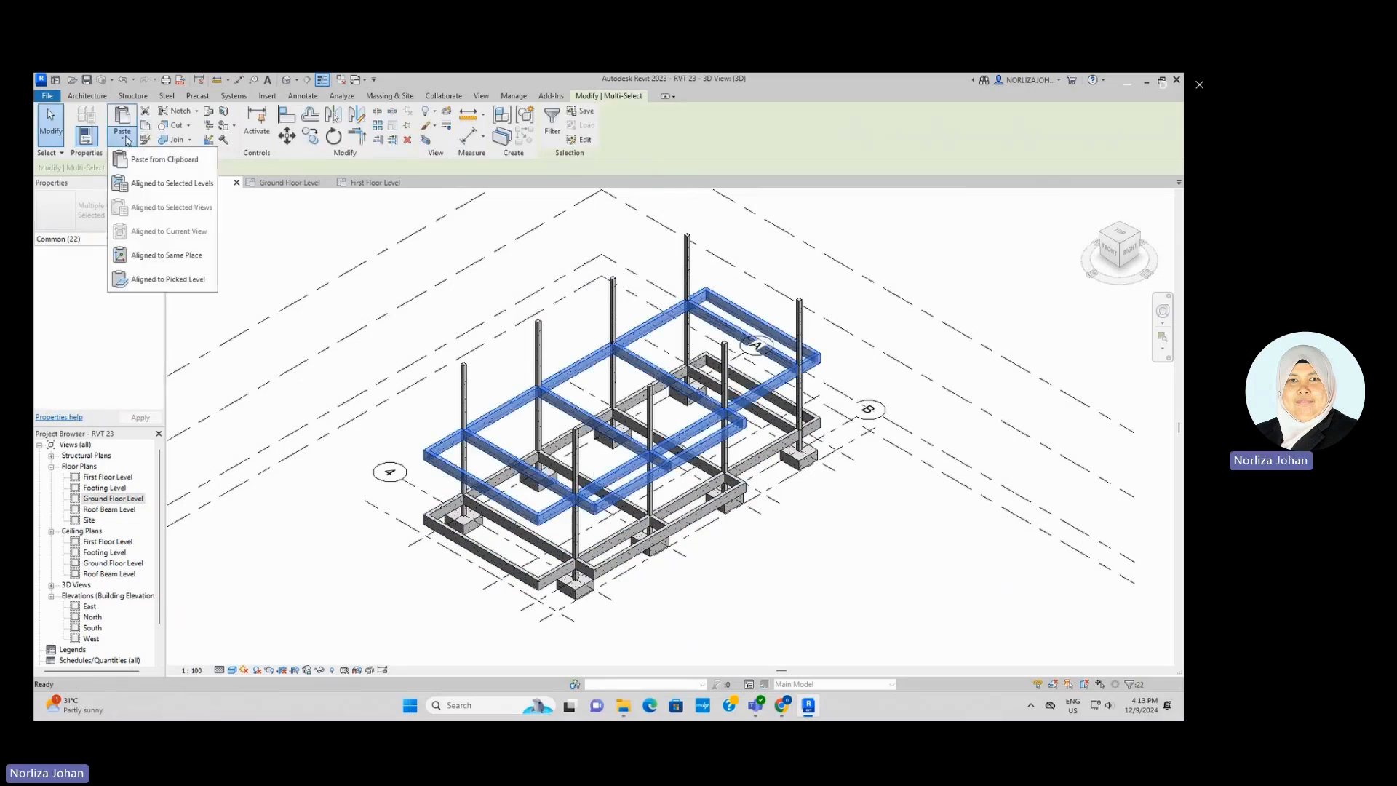
{"action": "left_click", "coordinate": [163, 186]}
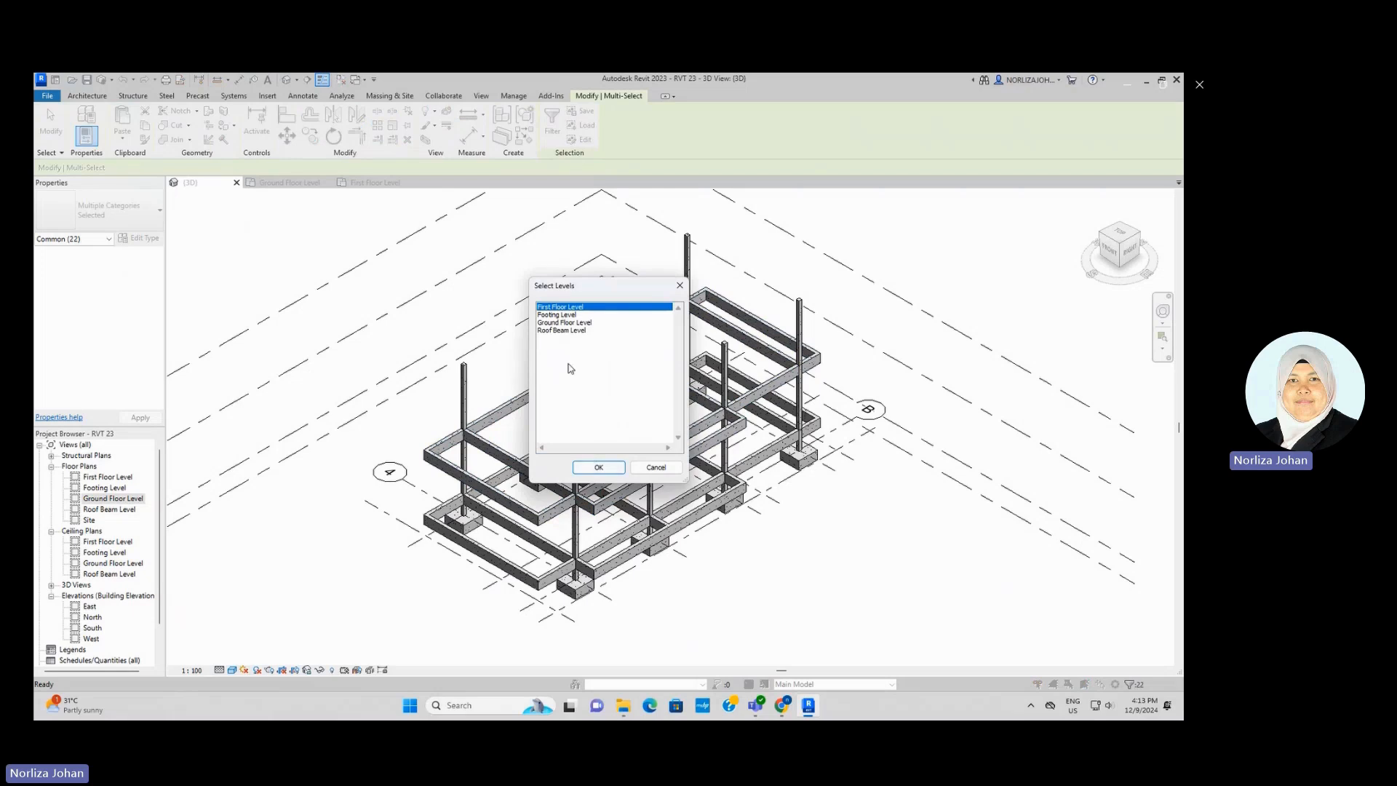
{"action": "left_click", "coordinate": [563, 330]}
{"action": "left_click", "coordinate": [598, 467]}
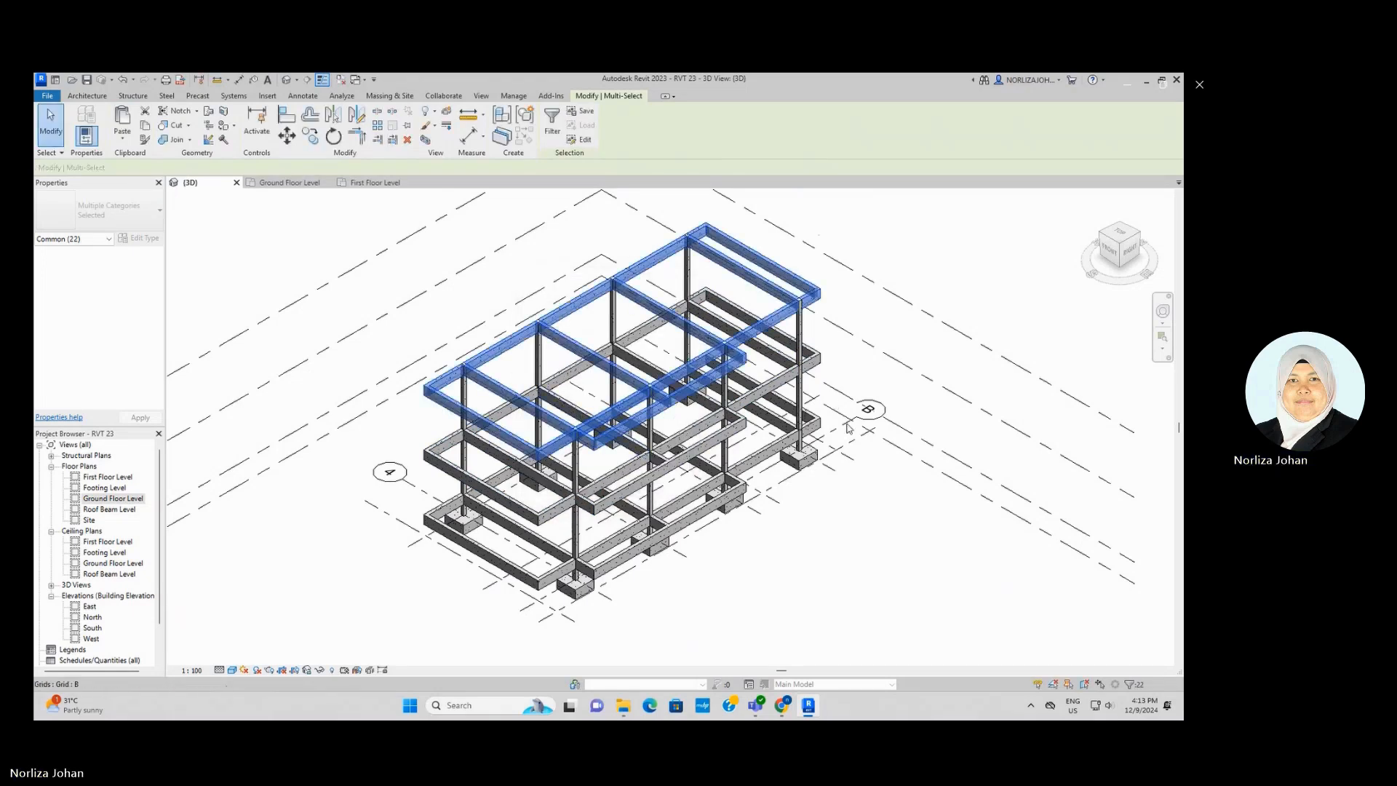
{"action": "left_click", "coordinate": [878, 475]}
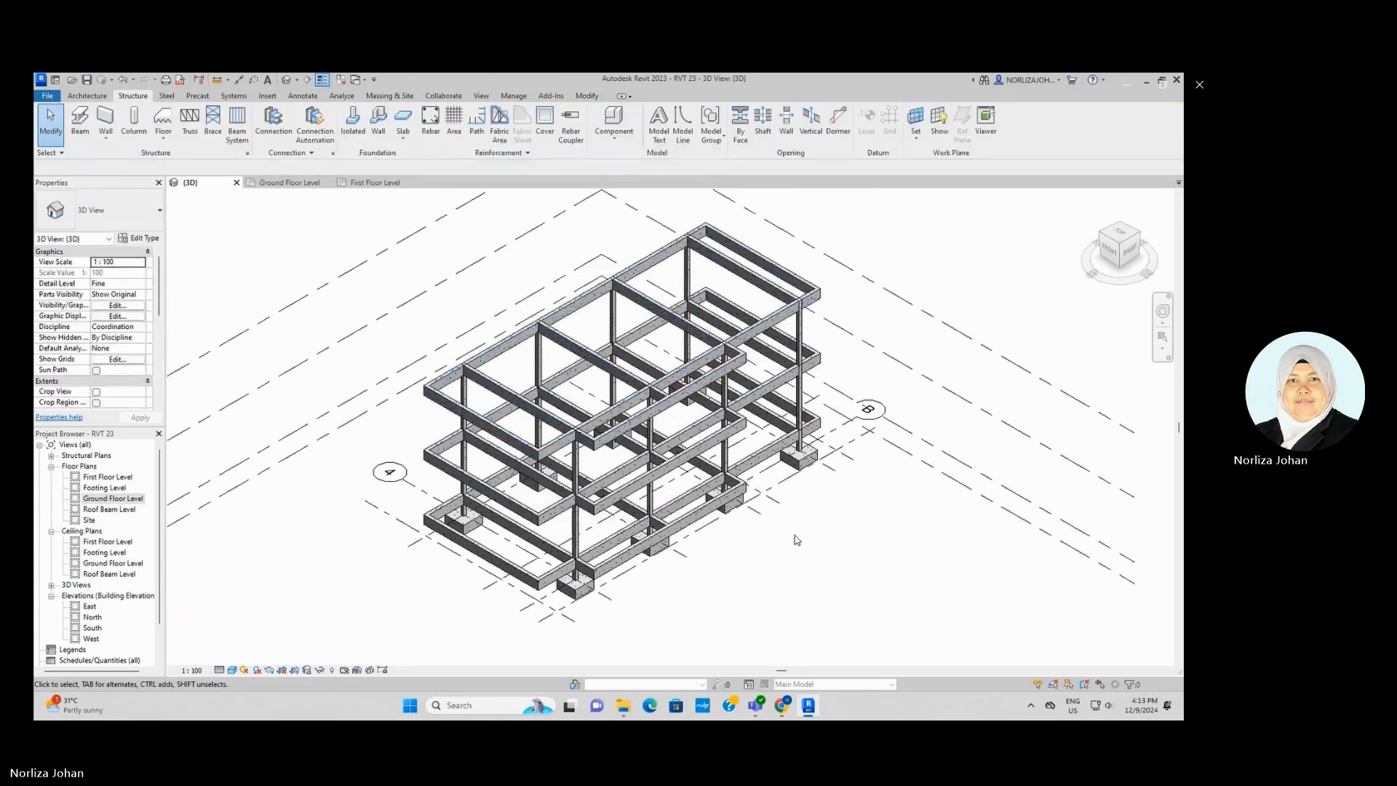
Inspect the structural frame in 3D, checking the beams at the ground, first floor and roof beam levels.
{"action": "middle_click_drag", "start_coordinate": [893, 485], "coordinate": [858, 498], "text": "shift"}
{"action": "left_click", "coordinate": [1121, 242]}
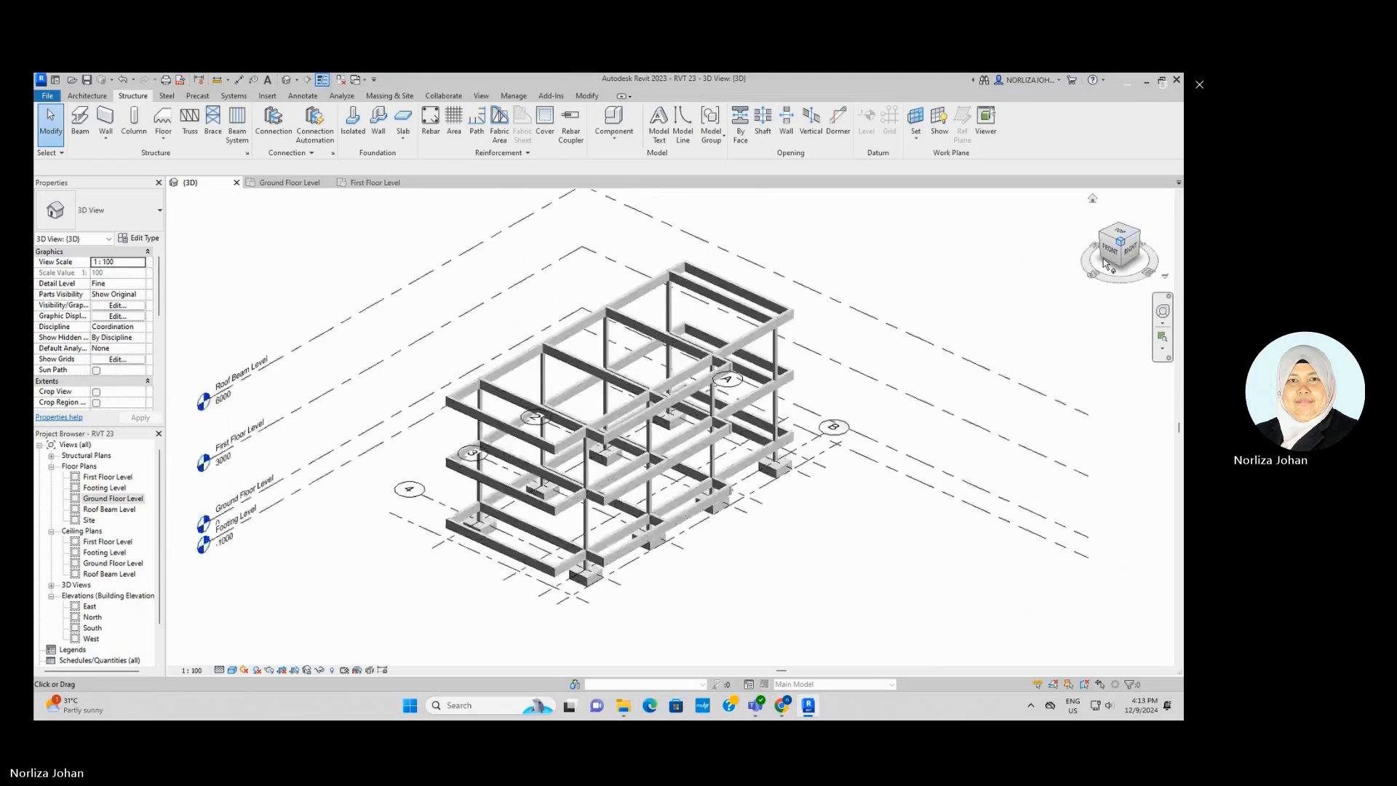
{"action": "scroll", "coordinate": [668, 417], "scroll_direction": "up", "scroll_amount": 2}
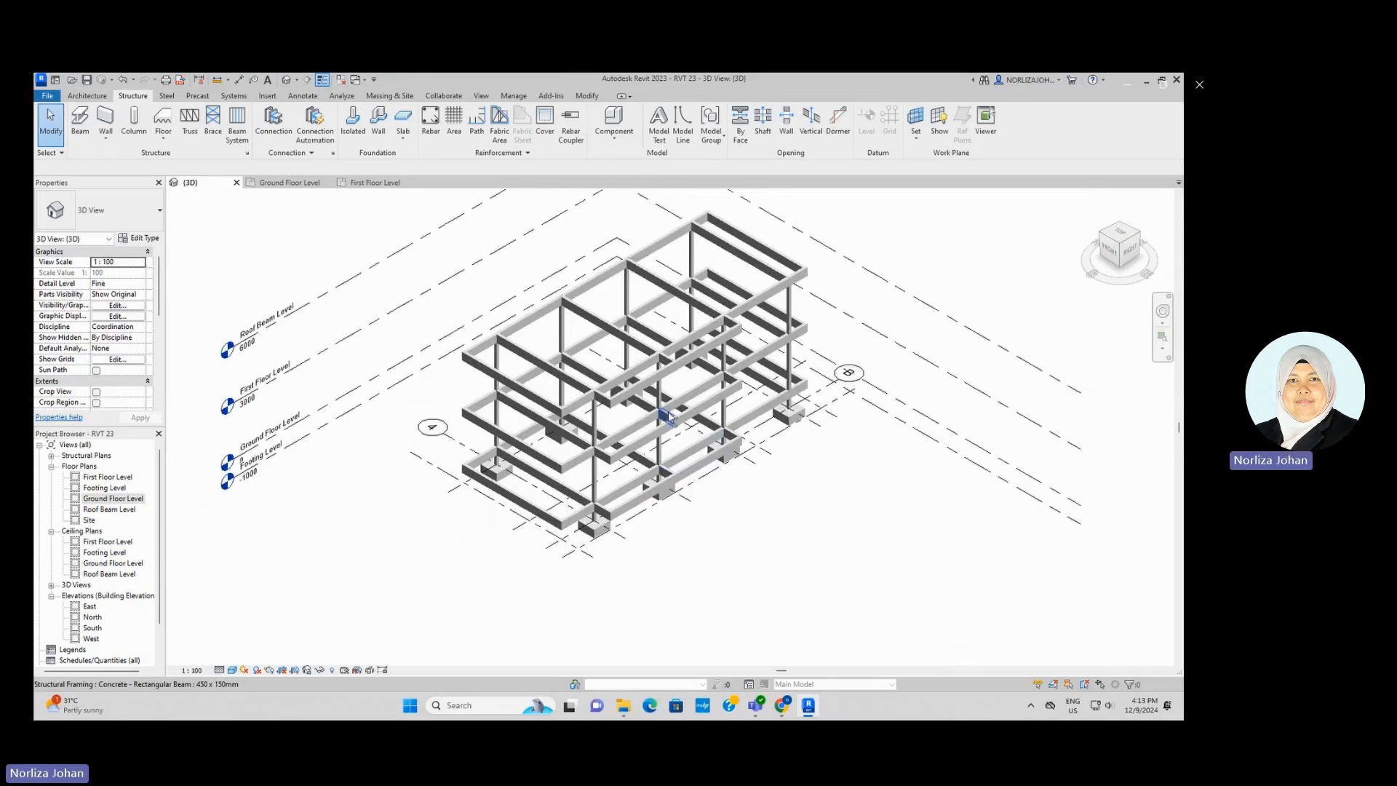
{"action": "scroll", "coordinate": [668, 416], "scroll_direction": "up", "scroll_amount": 2}
{"action": "middle_click_drag", "start_coordinate": [748, 224], "coordinate": [857, 258]}
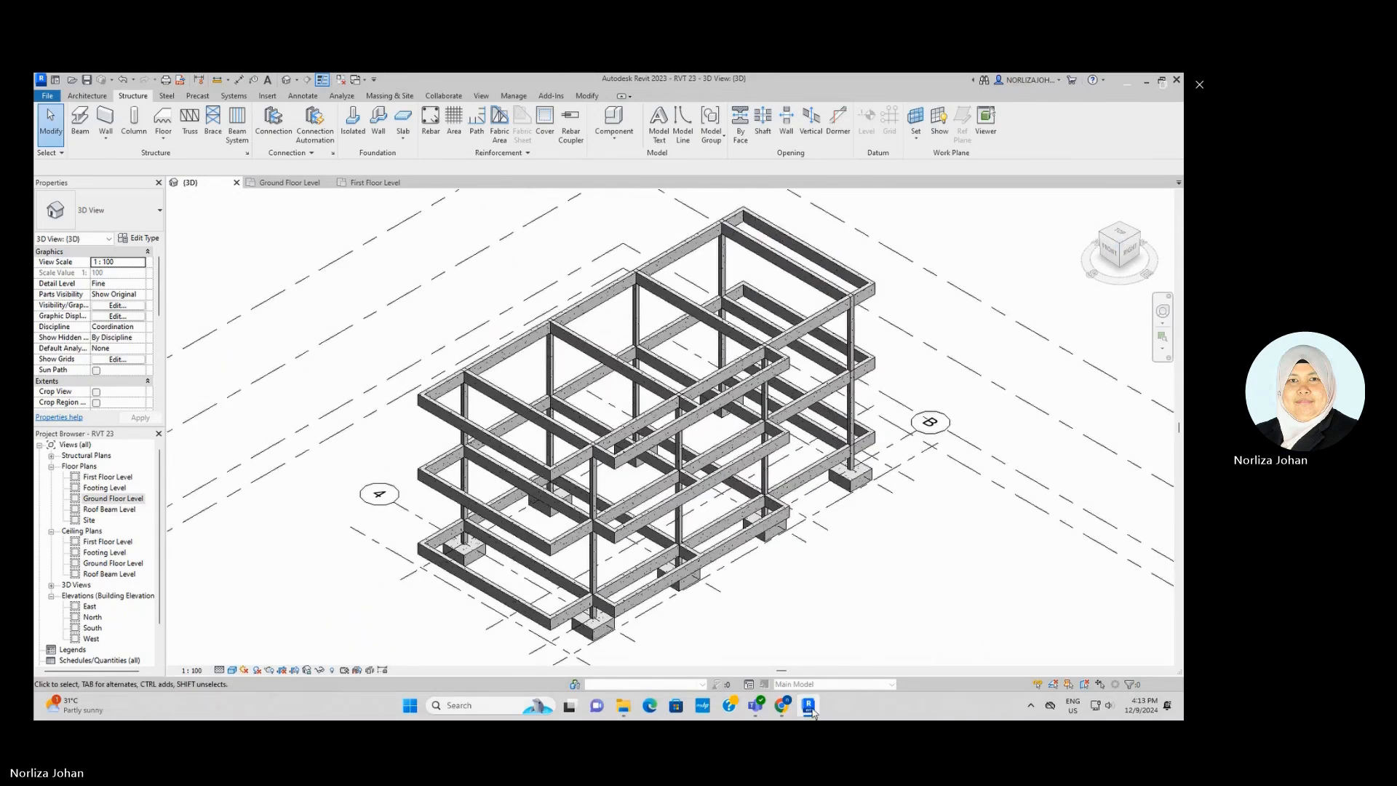